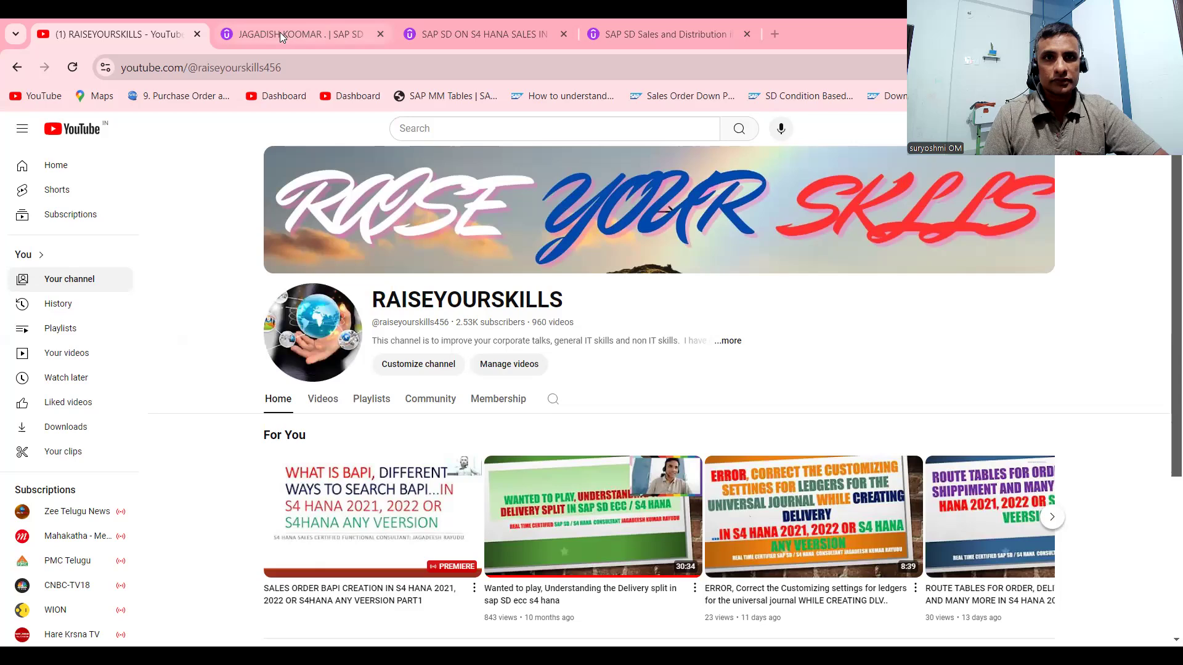
Step: Browse the instructor's Udemy profile and the first page of its SAP course list
{"action": "left_click", "coordinate": [280, 32]}
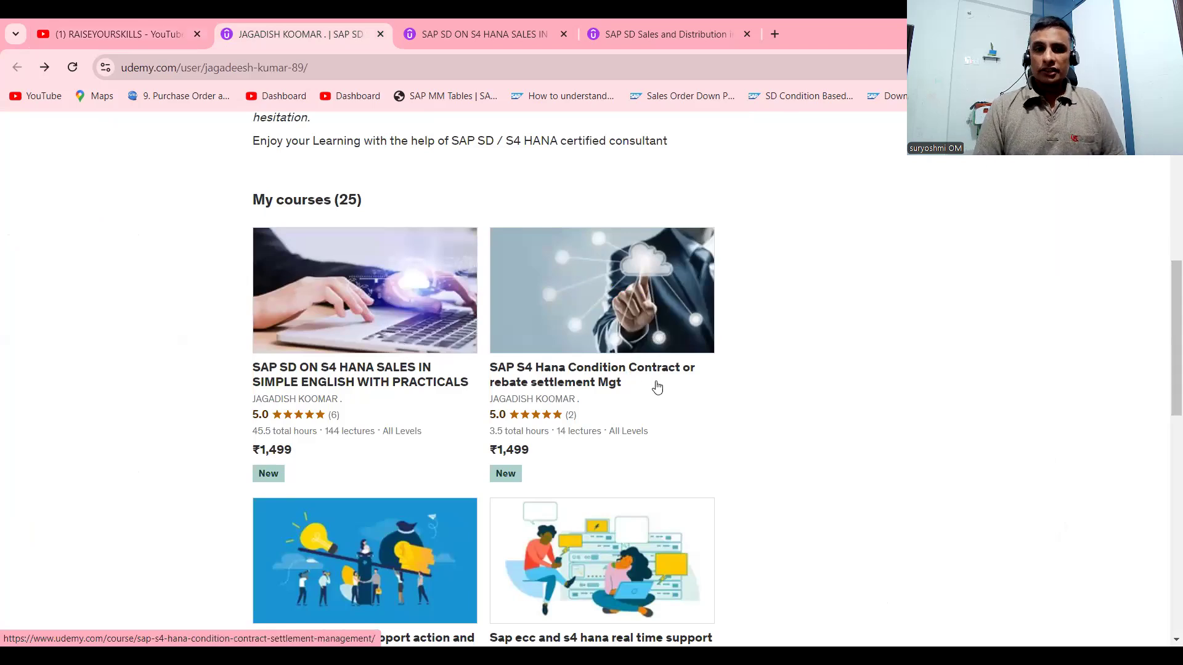
{"action": "left_click_drag", "start_coordinate": [1166, 321], "coordinate": [1166, 470]}
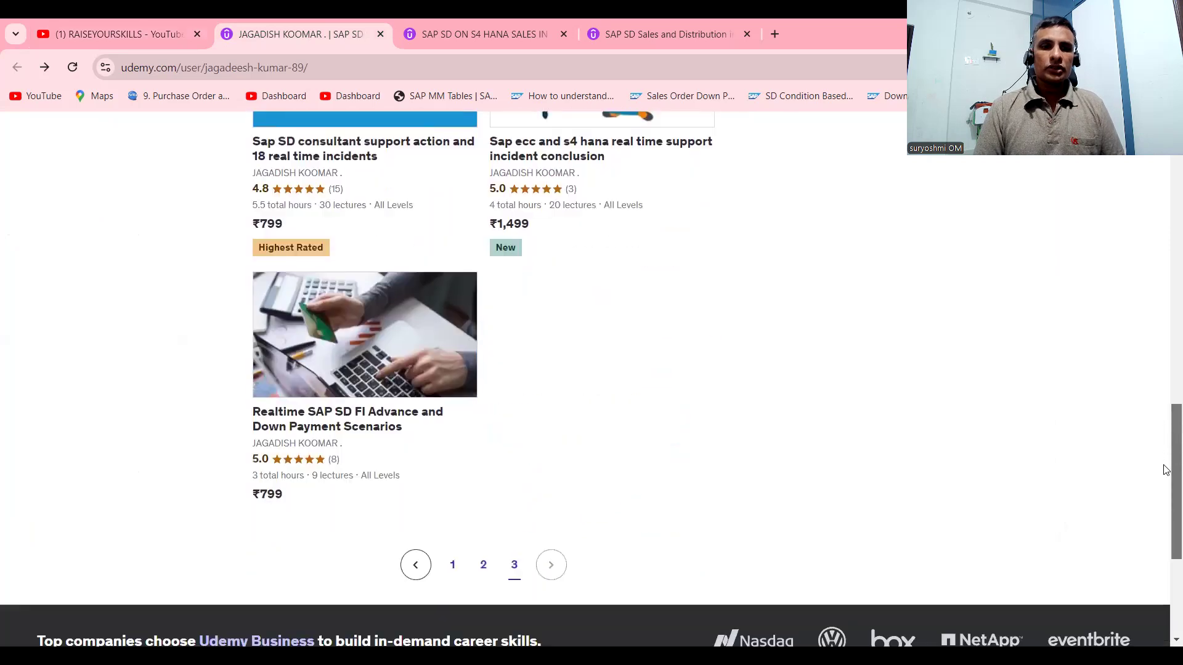
{"action": "left_click", "coordinate": [452, 567]}
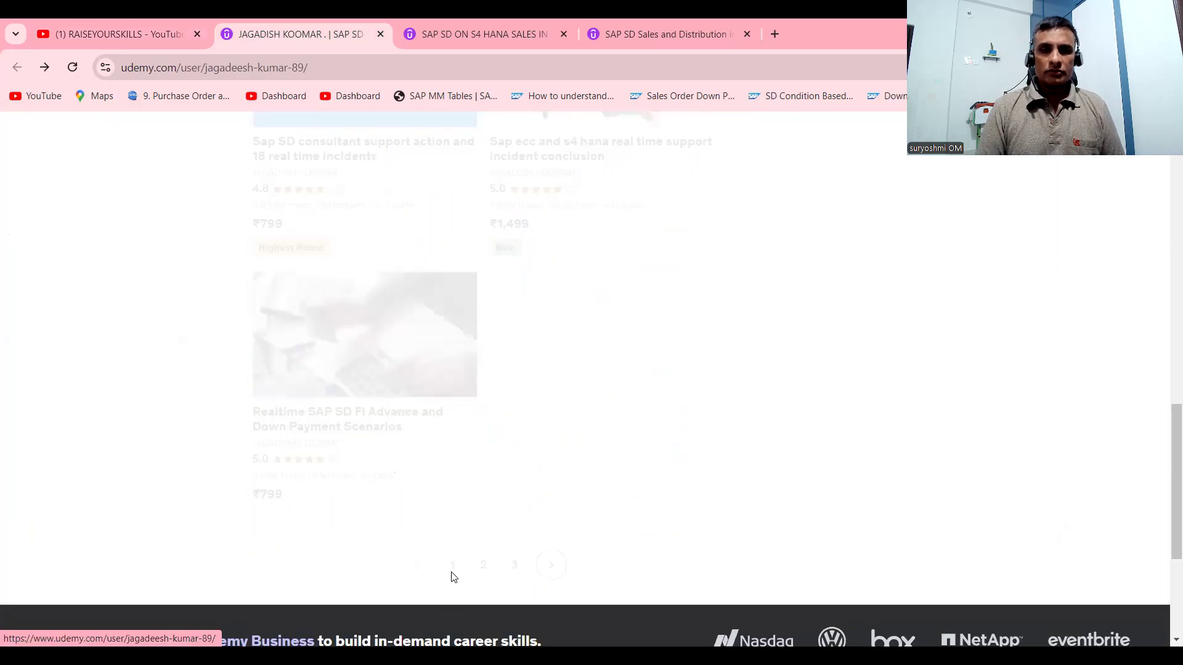
{"action": "left_click_drag", "start_coordinate": [1166, 493], "coordinate": [1166, 319]}
{"action": "scroll", "coordinate": [1166, 314], "scroll_direction": "up", "scroll_amount": 3}
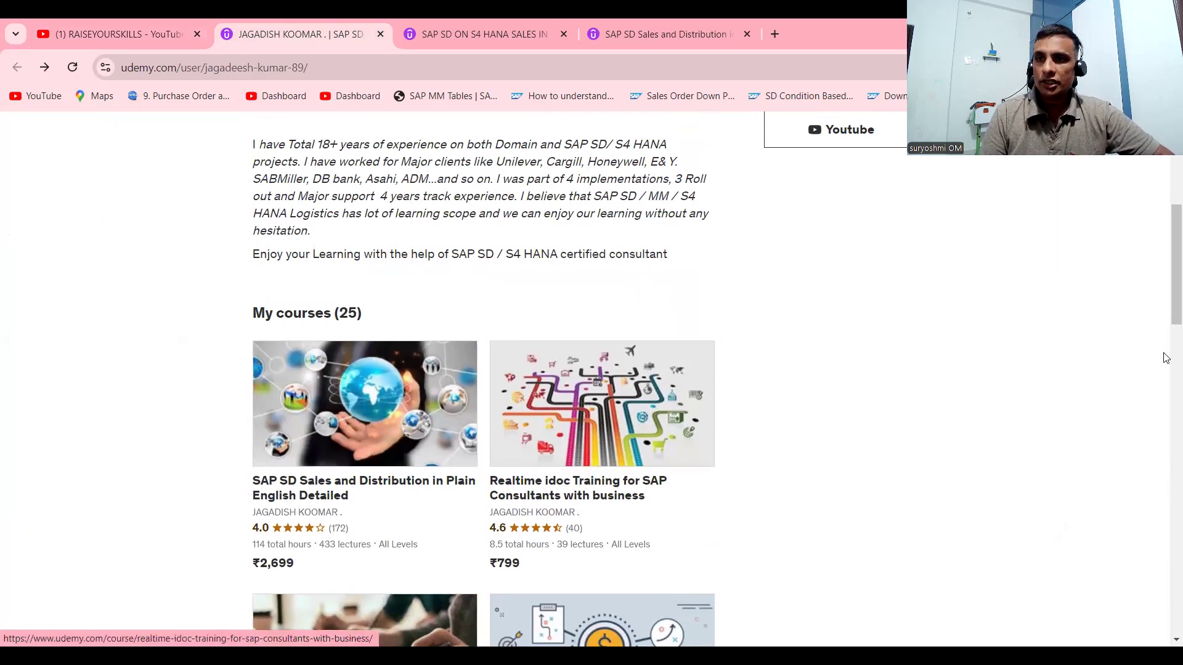
{"action": "scroll", "coordinate": [1164, 364], "scroll_direction": "down", "scroll_amount": 8}
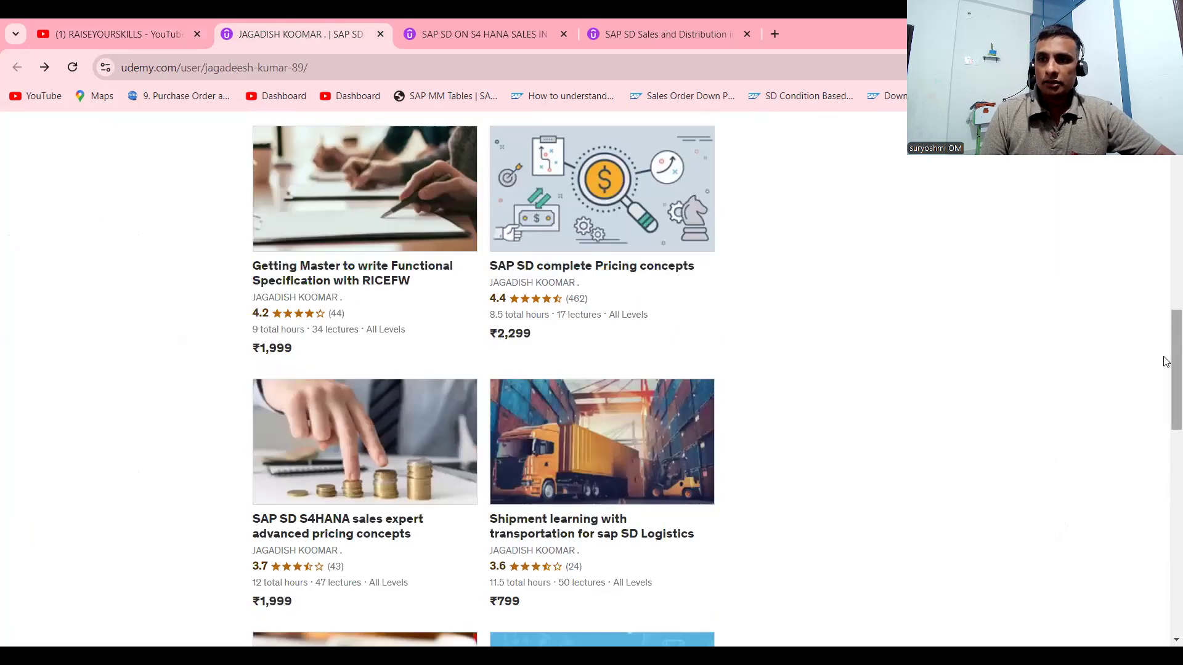
{"action": "scroll", "coordinate": [1166, 327], "scroll_direction": "up", "scroll_amount": 3}
{"action": "scroll", "coordinate": [1166, 318], "scroll_direction": "up", "scroll_amount": 2}
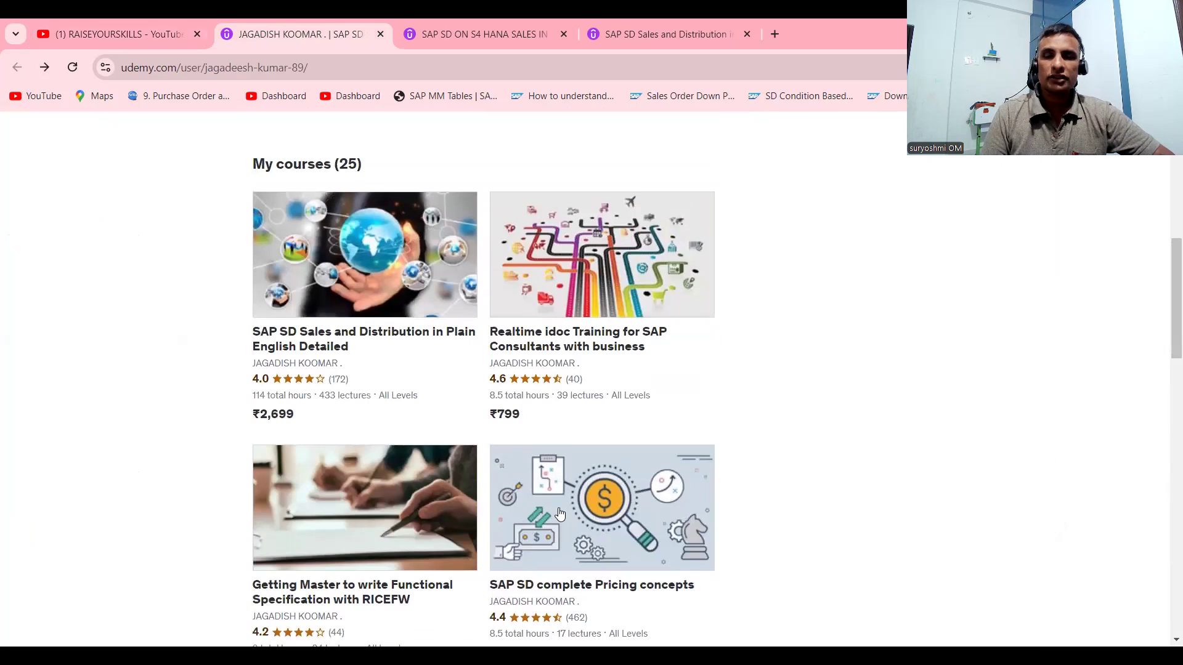
{"action": "left_click_drag", "start_coordinate": [1169, 338], "coordinate": [1165, 429]}
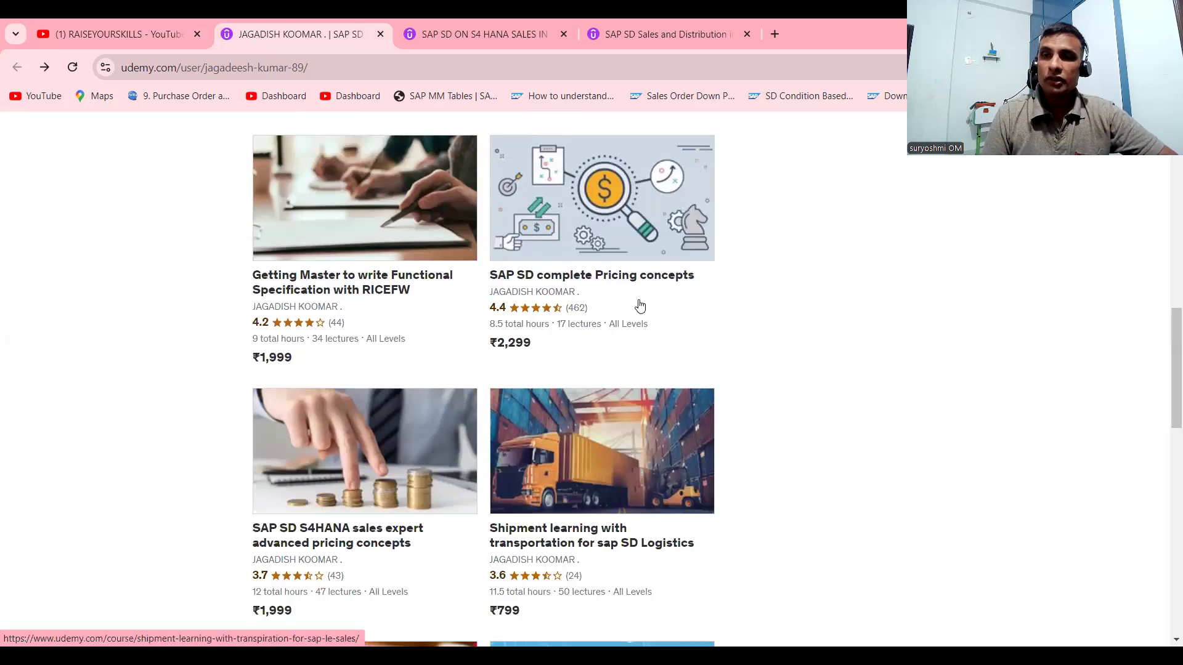
{"action": "left_click_drag", "start_coordinate": [1173, 343], "coordinate": [1166, 206]}
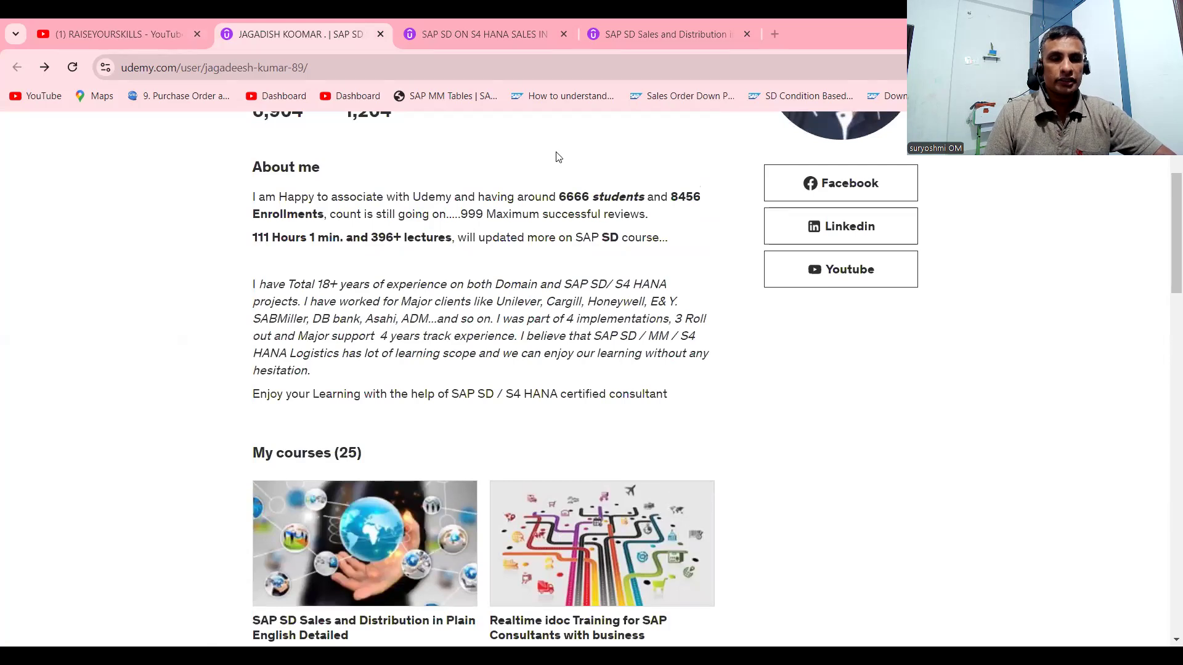
Step: Switch to the SAP GUI session and start the BAPI transaction from SAP Easy Access
{"action": "key", "text": "alt+Tab"}
{"action": "left_click", "coordinate": [114, 74]}
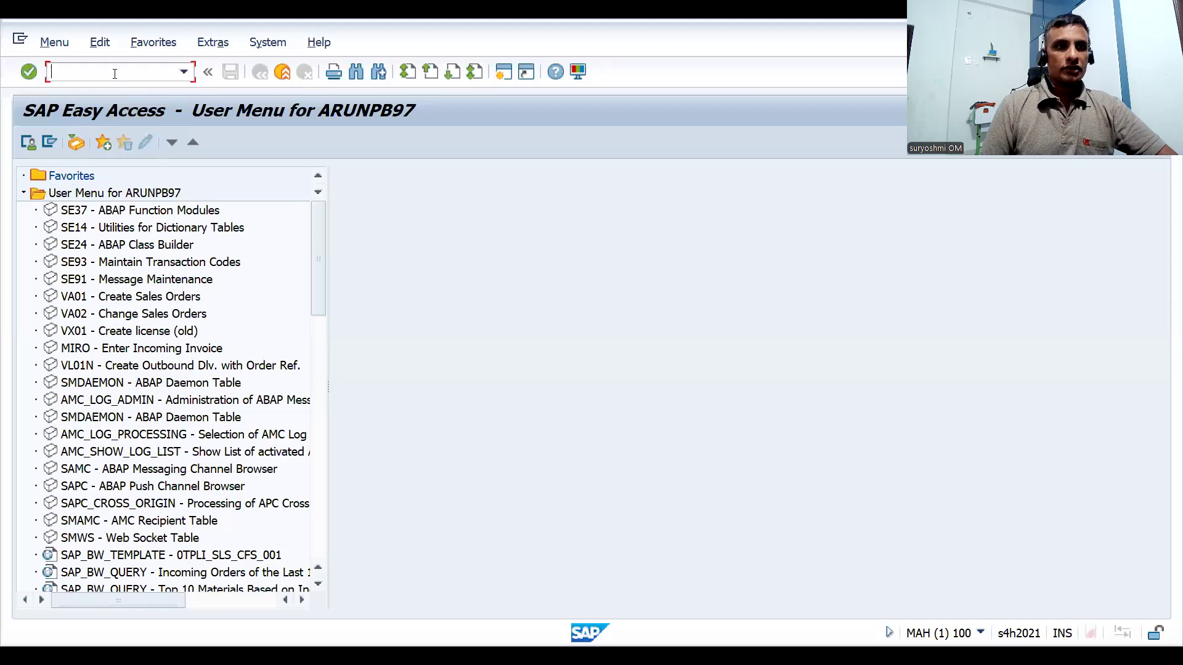
{"action": "type", "text": "SE"}
{"action": "key", "text": "BackSpace"}
{"action": "key", "text": "BackSpace"}
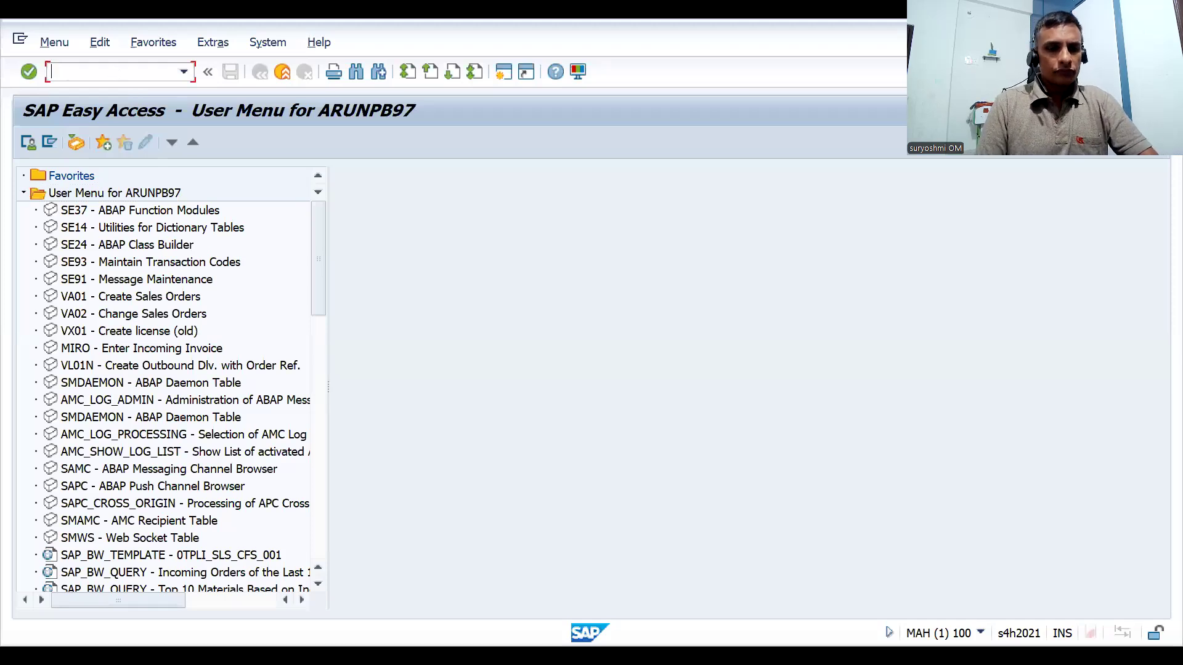
{"action": "type", "text": "BAPI"}
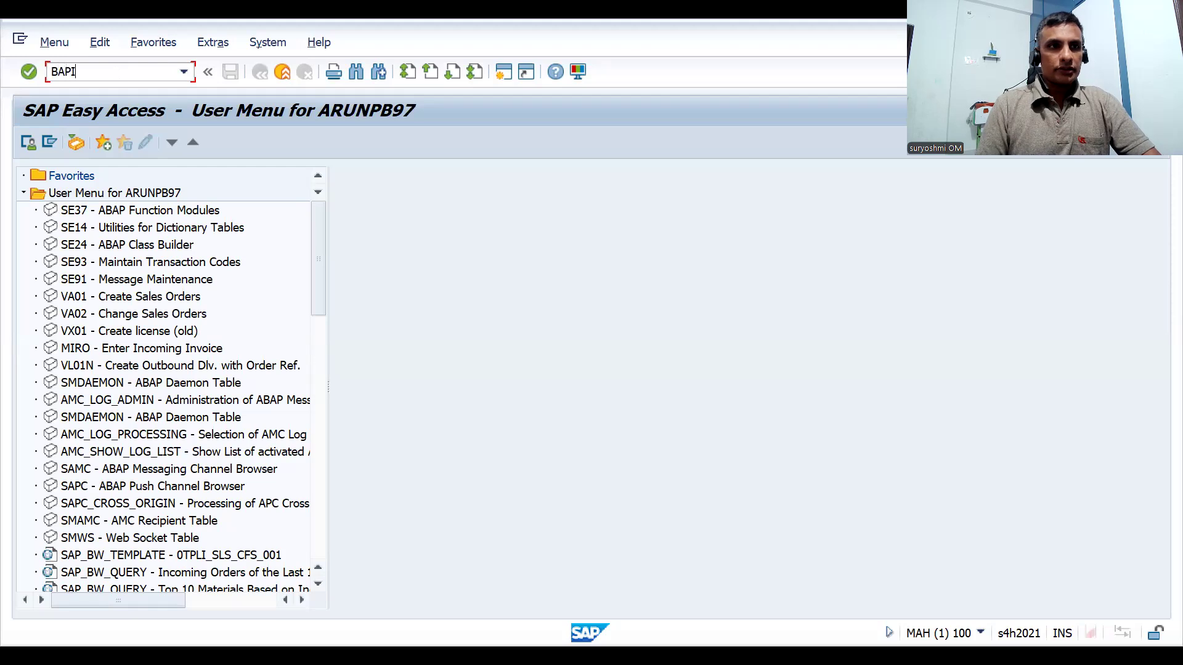
{"action": "key", "text": "Return"}
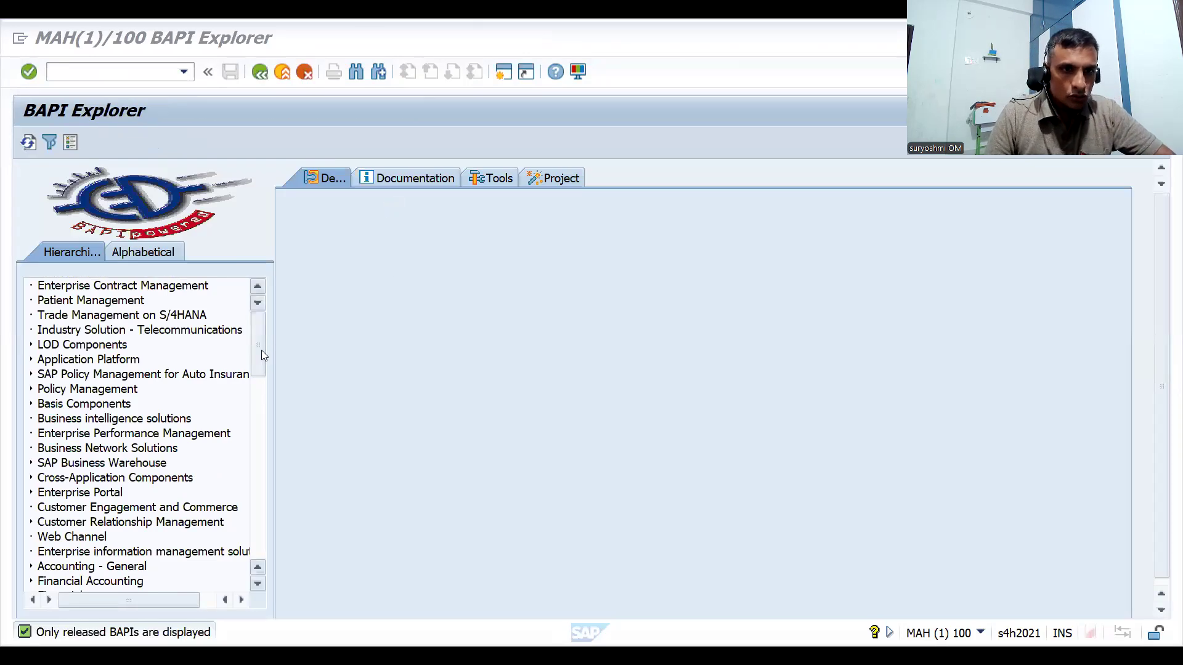
Step: Expand Sales and Distribution, Sales and SalesOrder in the BAPI hierarchy, and show the CreateFromDat2 method's details and parameters
{"action": "left_click_drag", "start_coordinate": [261, 350], "coordinate": [258, 429]}
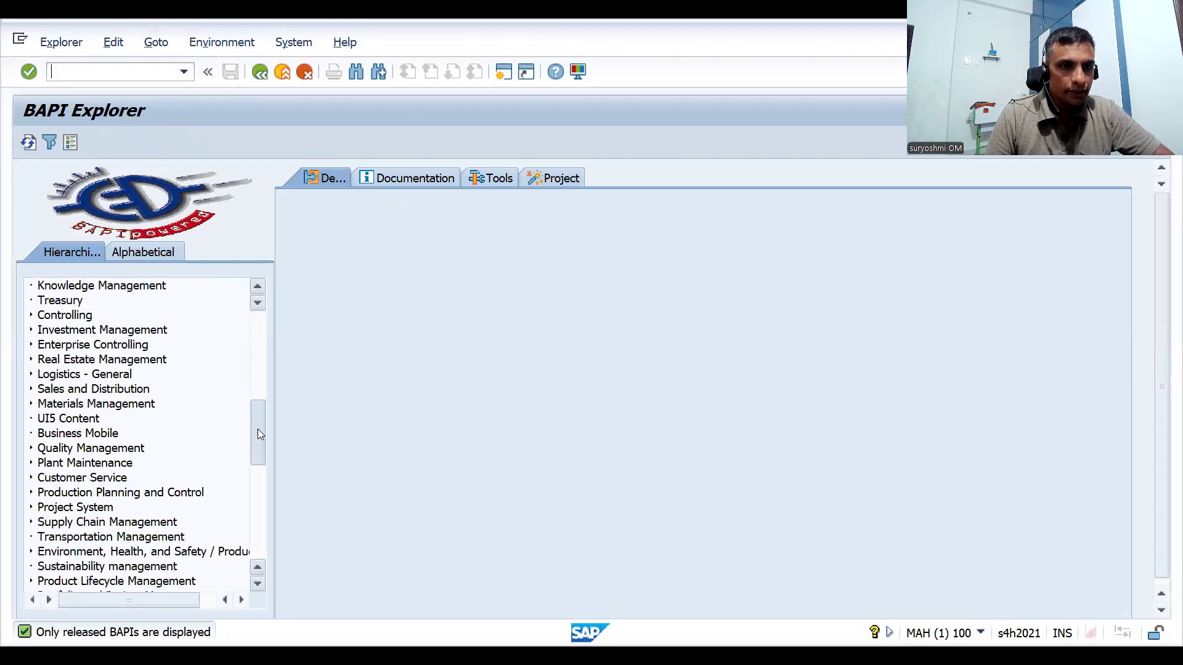
{"action": "left_click", "coordinate": [31, 388]}
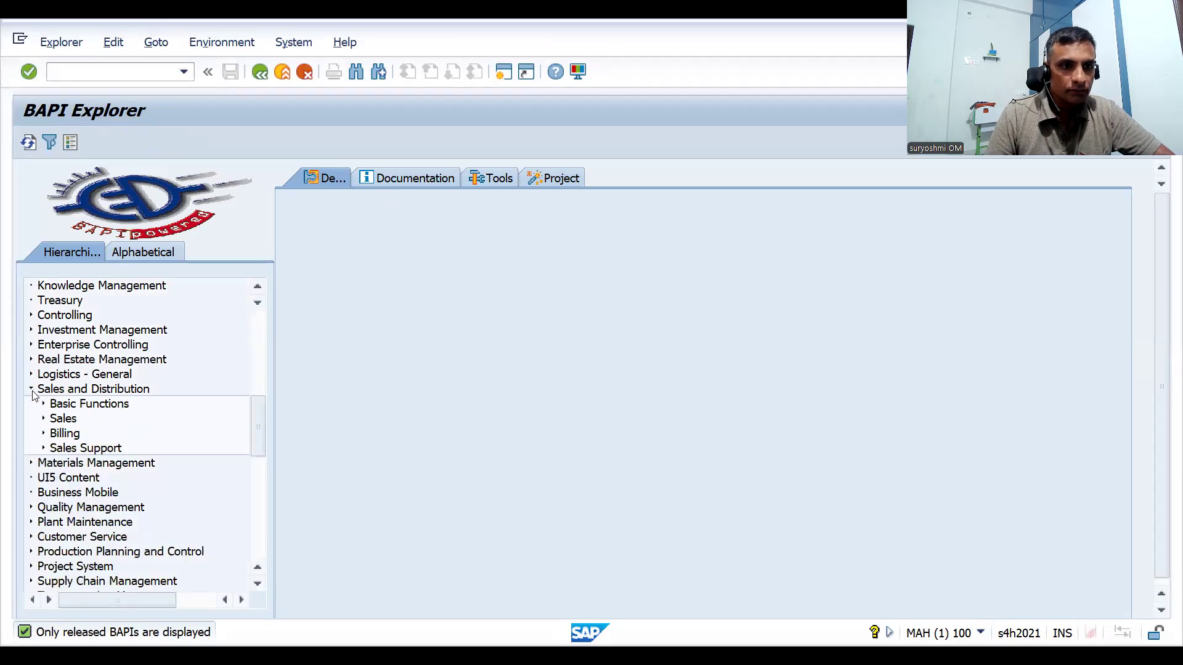
{"action": "left_click", "coordinate": [43, 420]}
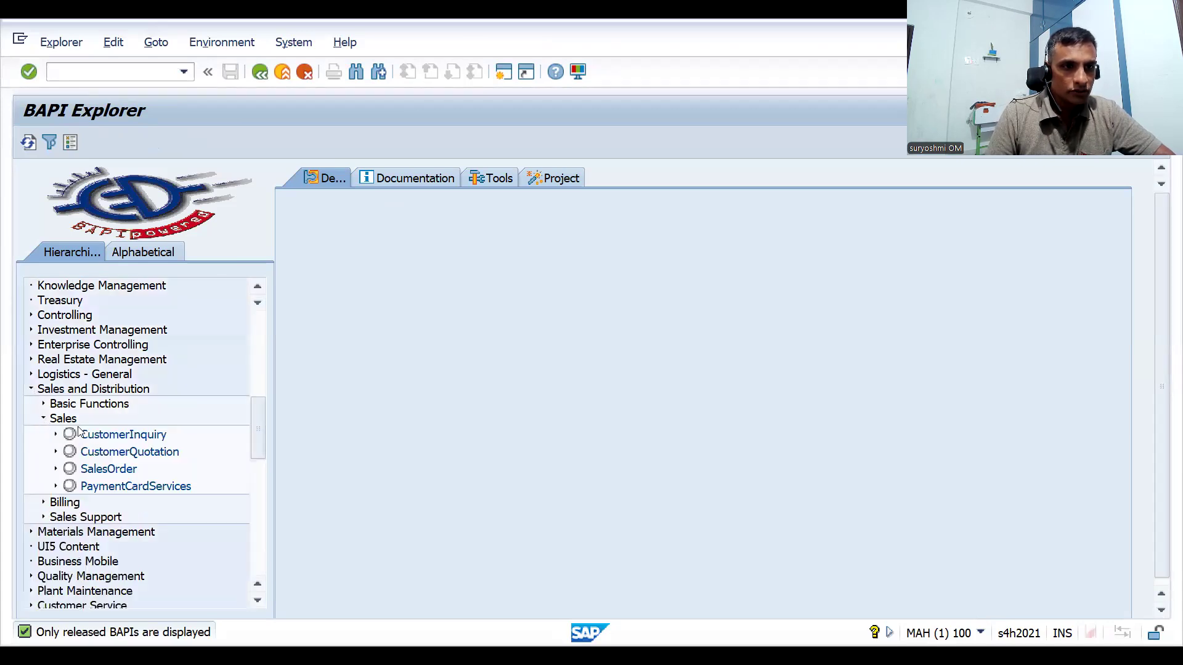
{"action": "left_click", "coordinate": [56, 470]}
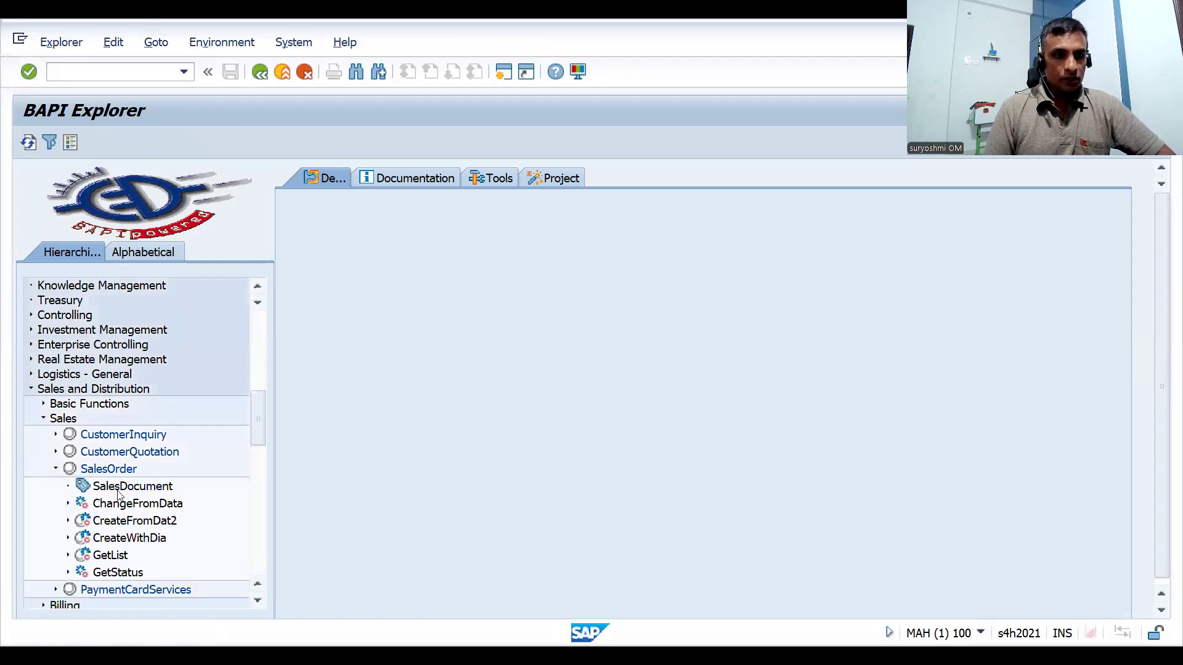
{"action": "left_click", "coordinate": [114, 523]}
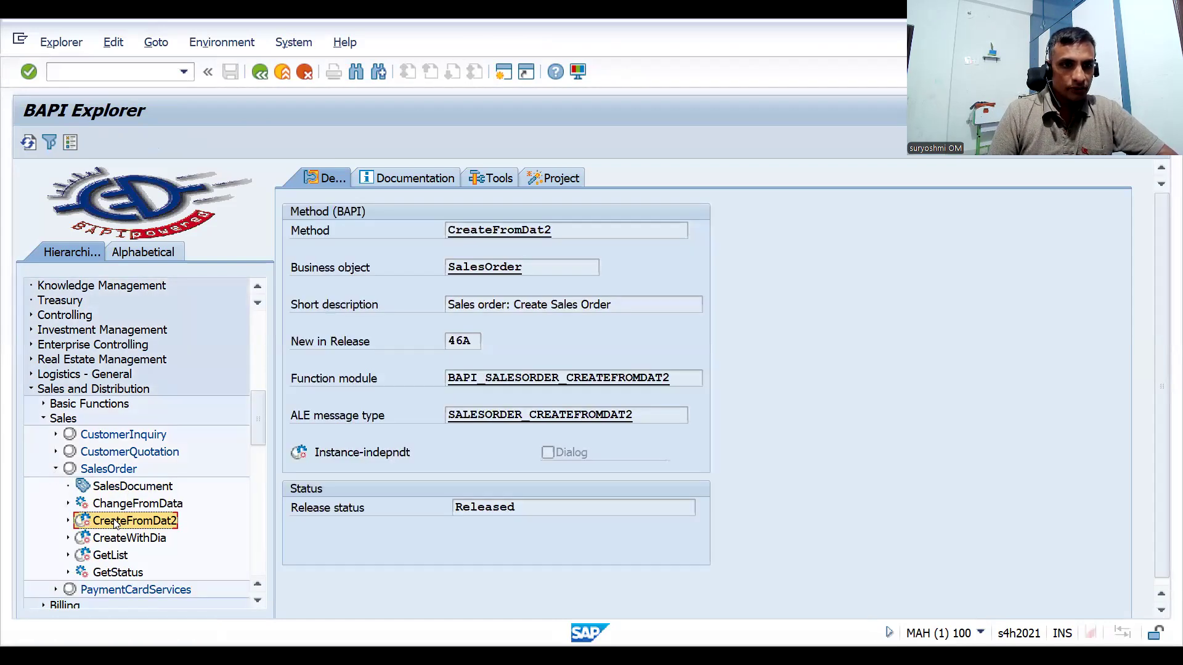
{"action": "left_click", "coordinate": [68, 521]}
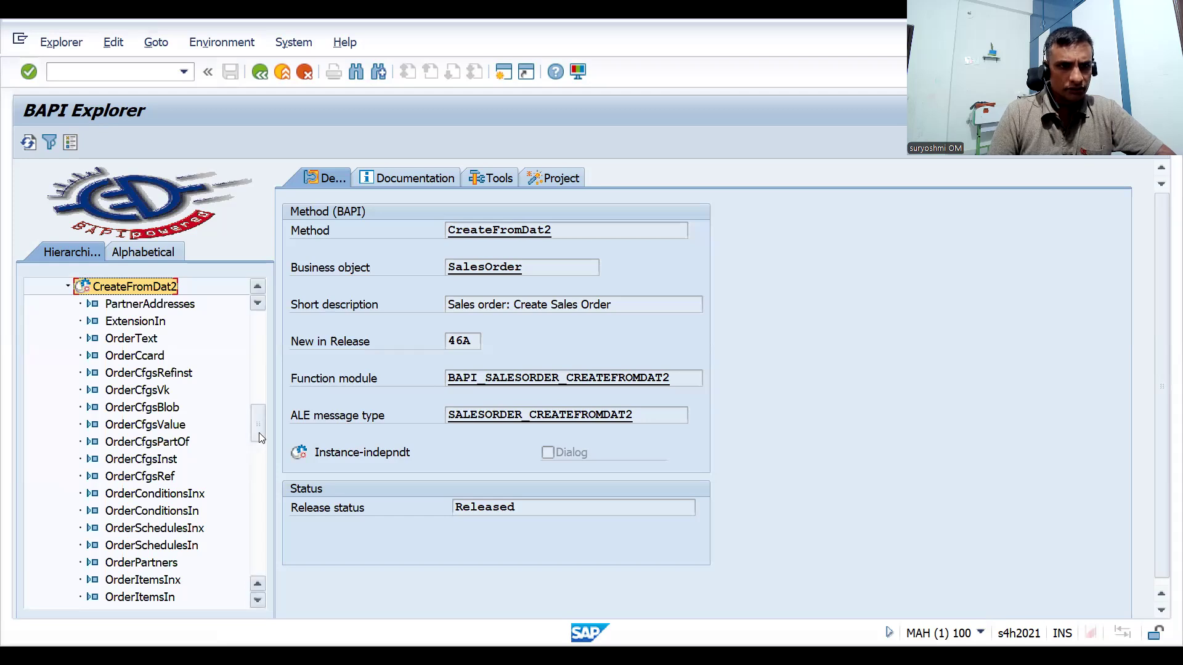
{"action": "left_click_drag", "start_coordinate": [259, 433], "coordinate": [259, 425]}
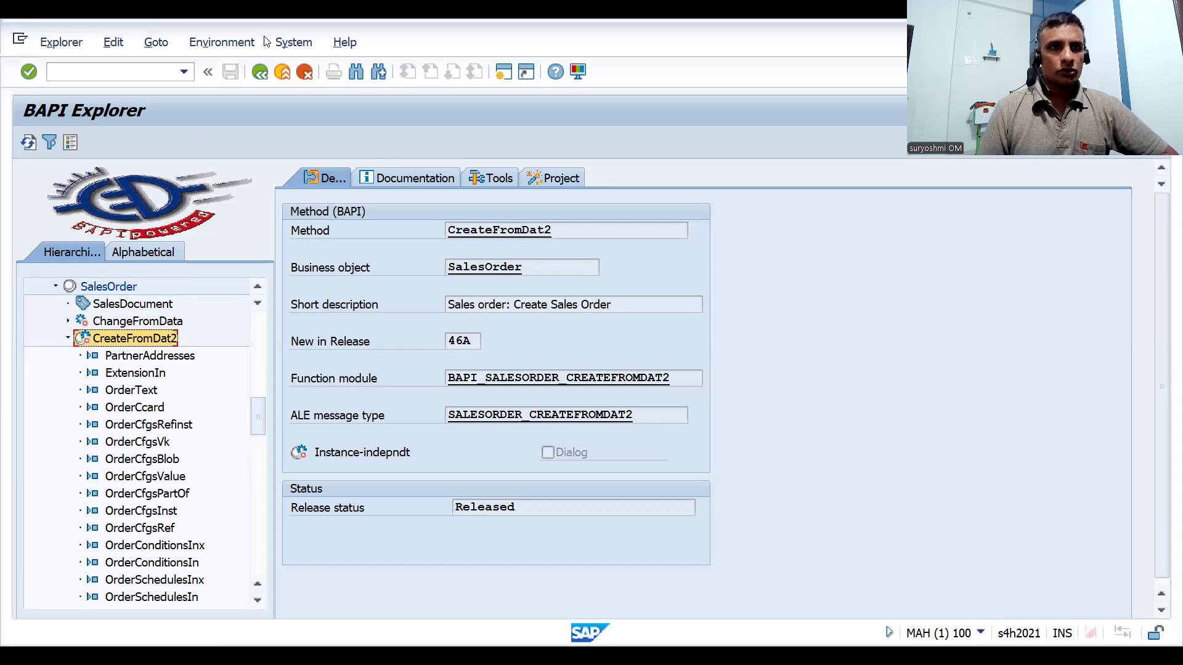
Step: Open the Function Builder from the BAPI Explorer for the CreateFromDat2 method's function module
{"action": "left_click", "coordinate": [224, 42]}
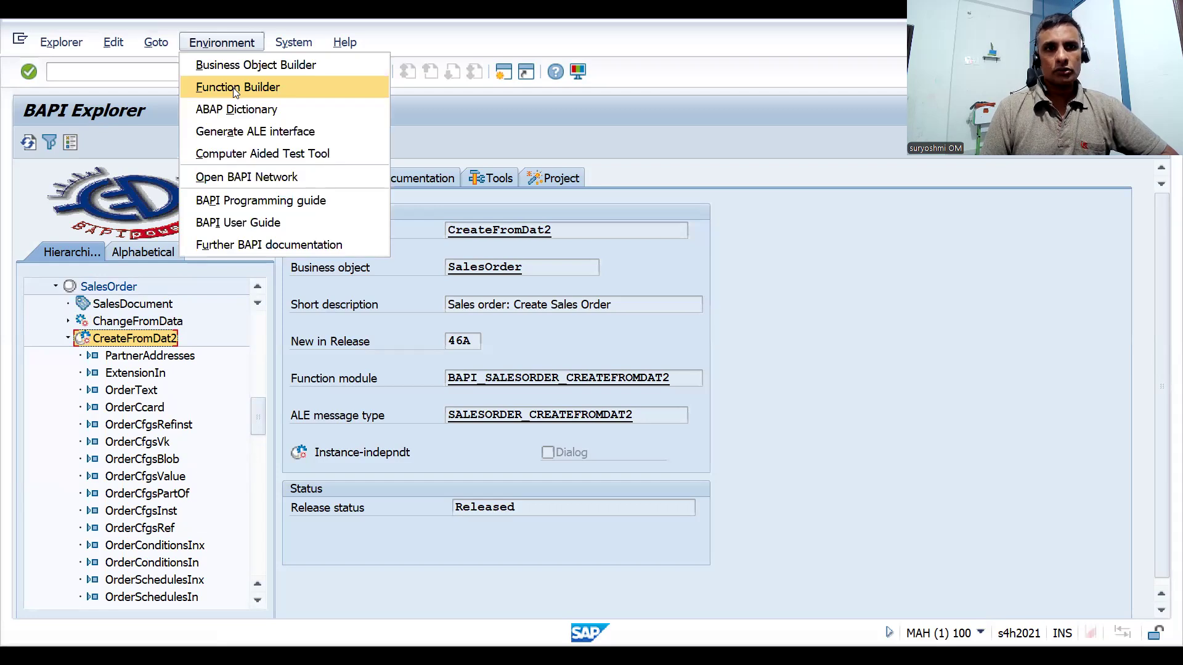
{"action": "left_click", "coordinate": [234, 89]}
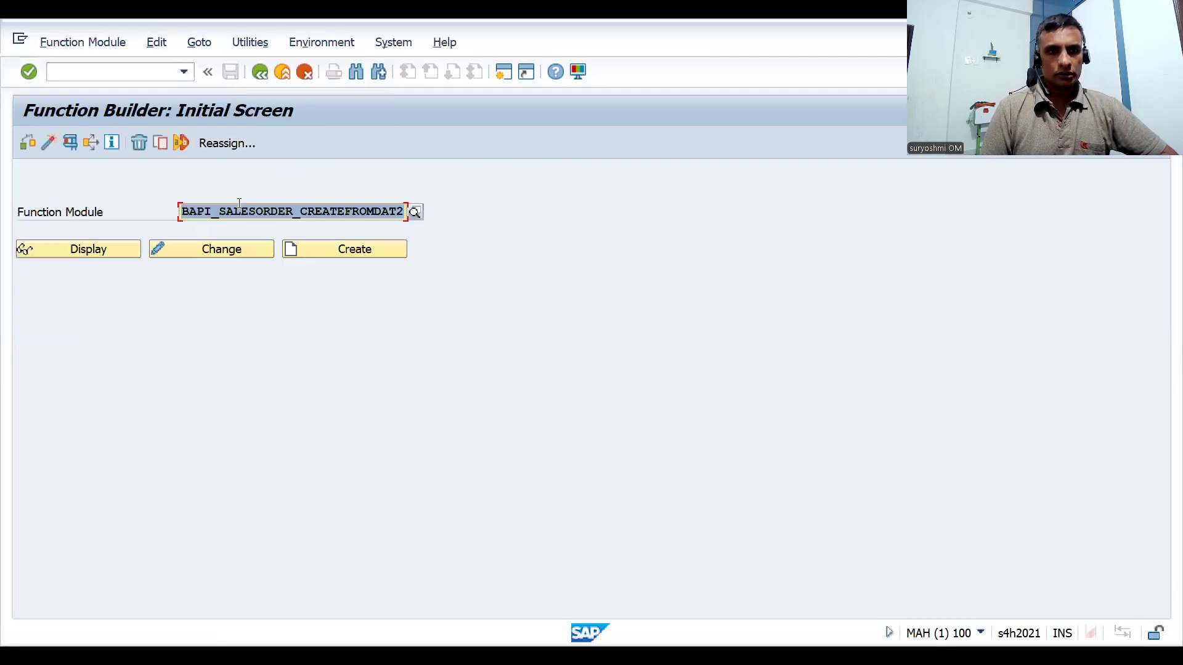
{"action": "left_click", "coordinate": [276, 212]}
{"action": "left_click", "coordinate": [110, 67]}
{"action": "type", "text": "/NS"}
{"action": "key", "text": "BackSpace"}
{"action": "key", "text": "BackSpace"}
{"action": "key", "text": "BackSpace"}
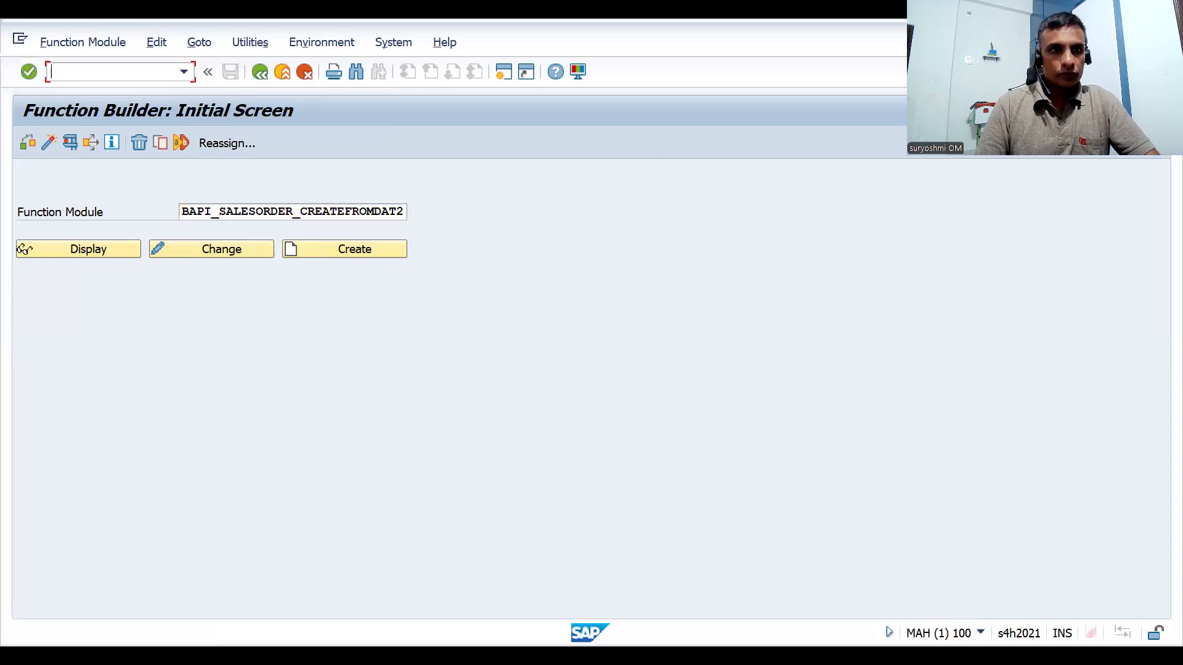
Step: Clear the function module name and restart the Function Builder with transaction code /NSE37
{"action": "left_click", "coordinate": [255, 211]}
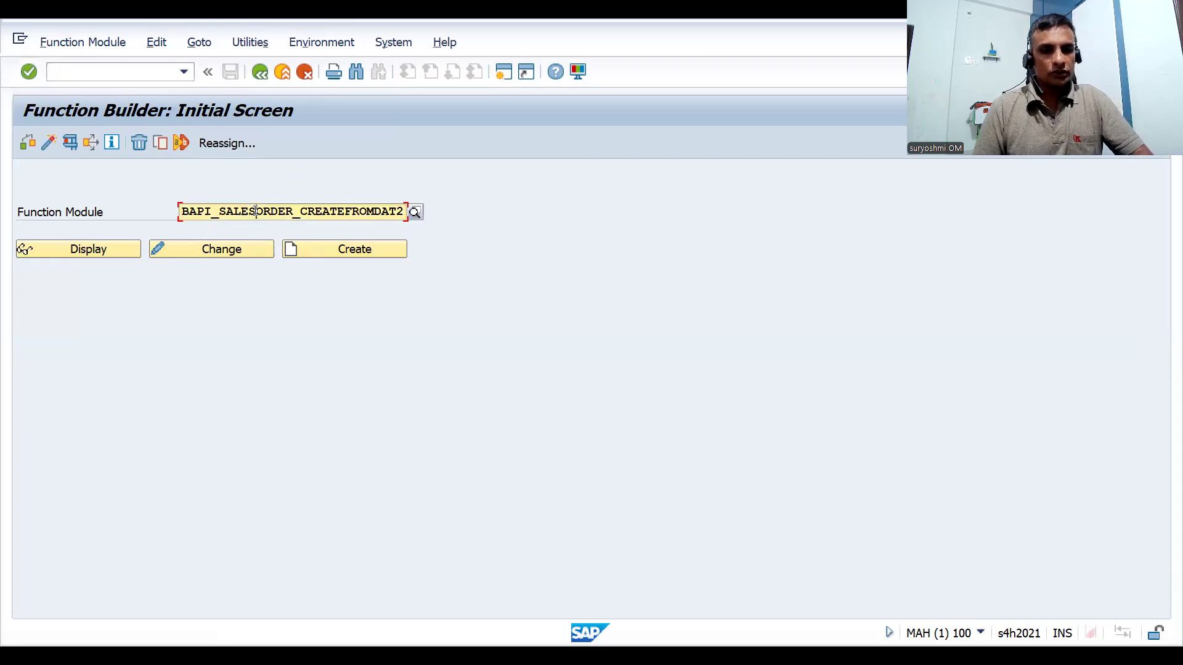
{"action": "key", "text": "ctrl+a"}
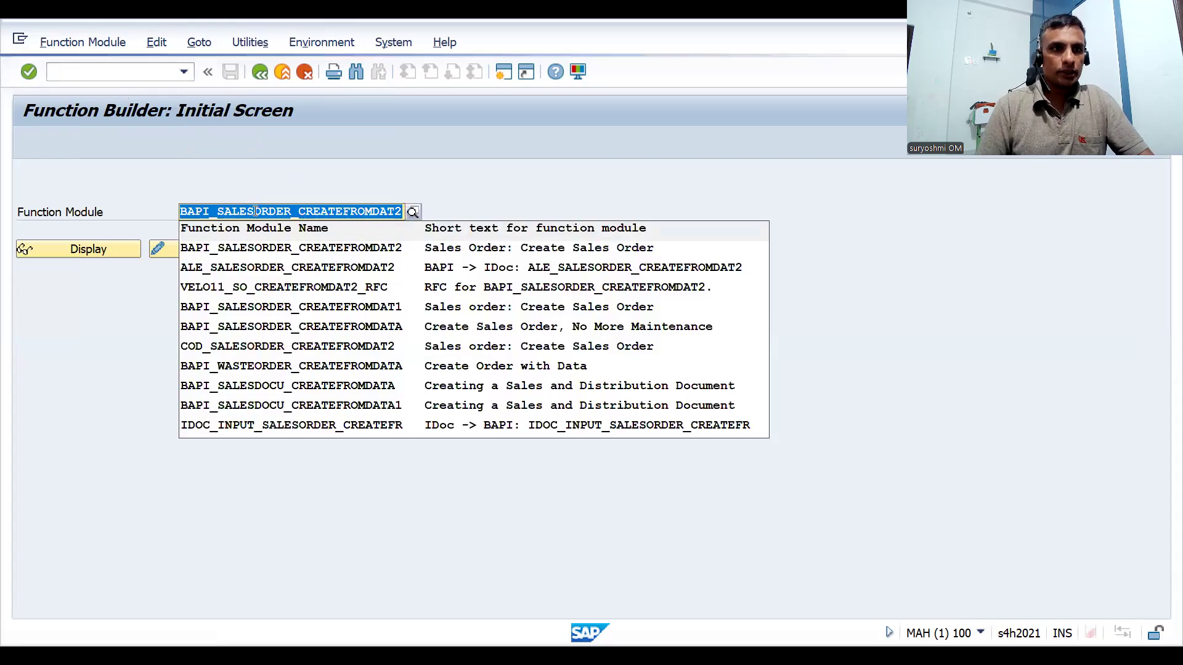
{"action": "key", "text": "BackSpace"}
{"action": "left_click", "coordinate": [103, 65]}
{"action": "type", "text": "/NSE37"}
{"action": "key", "text": "Return"}
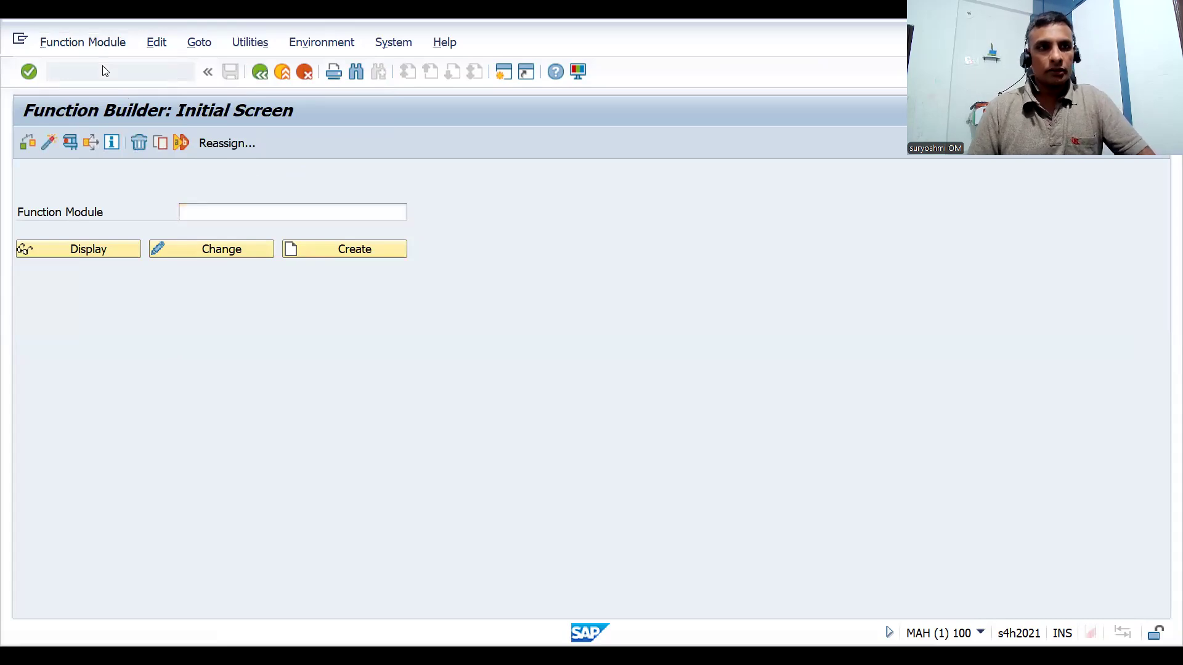
Step: Enter function module BAPI_SALESORDER_CREATEFROMDAT2, display it, and examine its source code through the SD_SALESDOCUMENT_CREATE call
{"action": "left_click", "coordinate": [211, 218]}
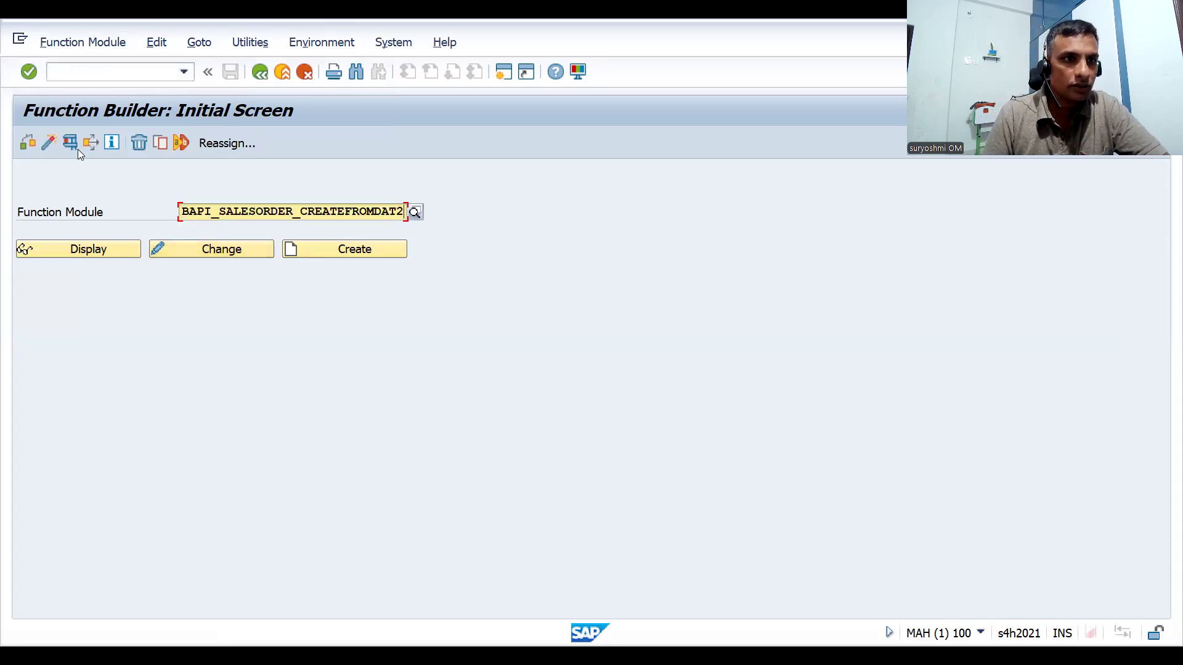
{"action": "left_click", "coordinate": [86, 249]}
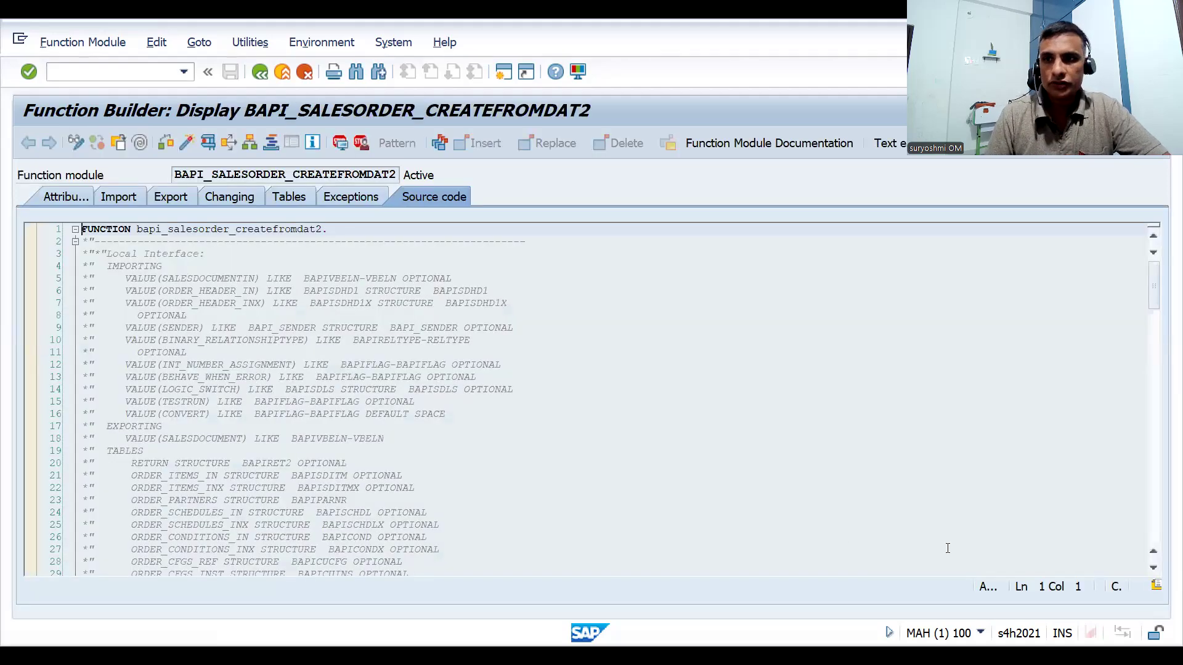
{"action": "scroll", "coordinate": [1158, 490], "scroll_direction": "down", "scroll_amount": 9}
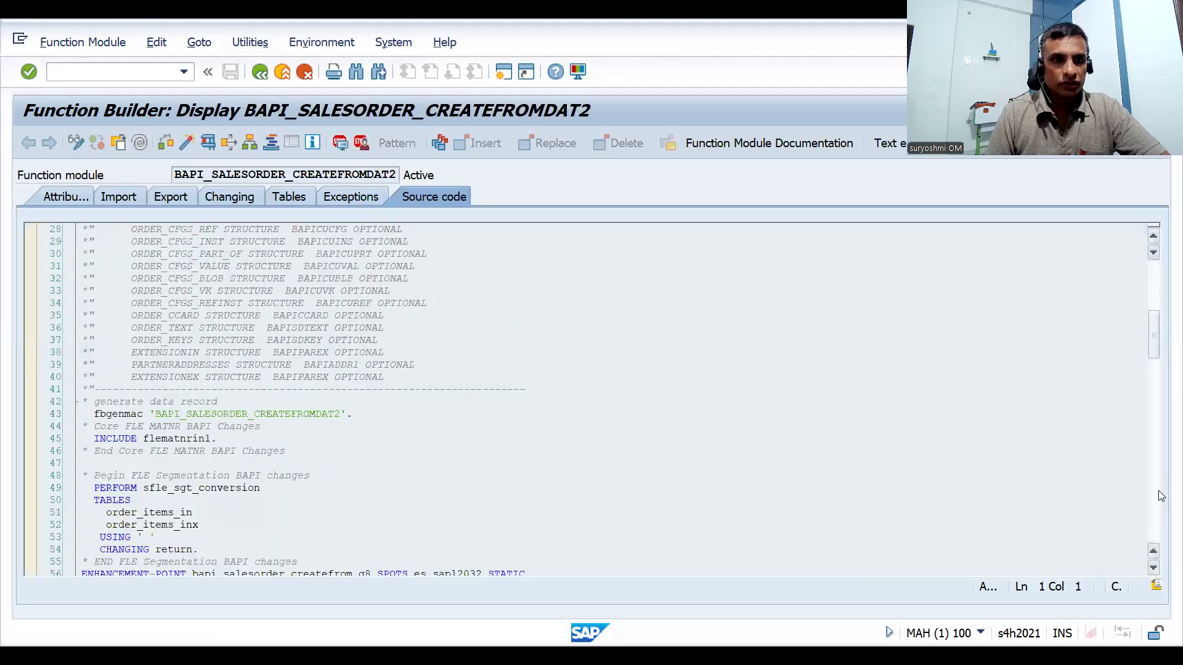
{"action": "scroll", "coordinate": [1161, 496], "scroll_direction": "down", "scroll_amount": 18}
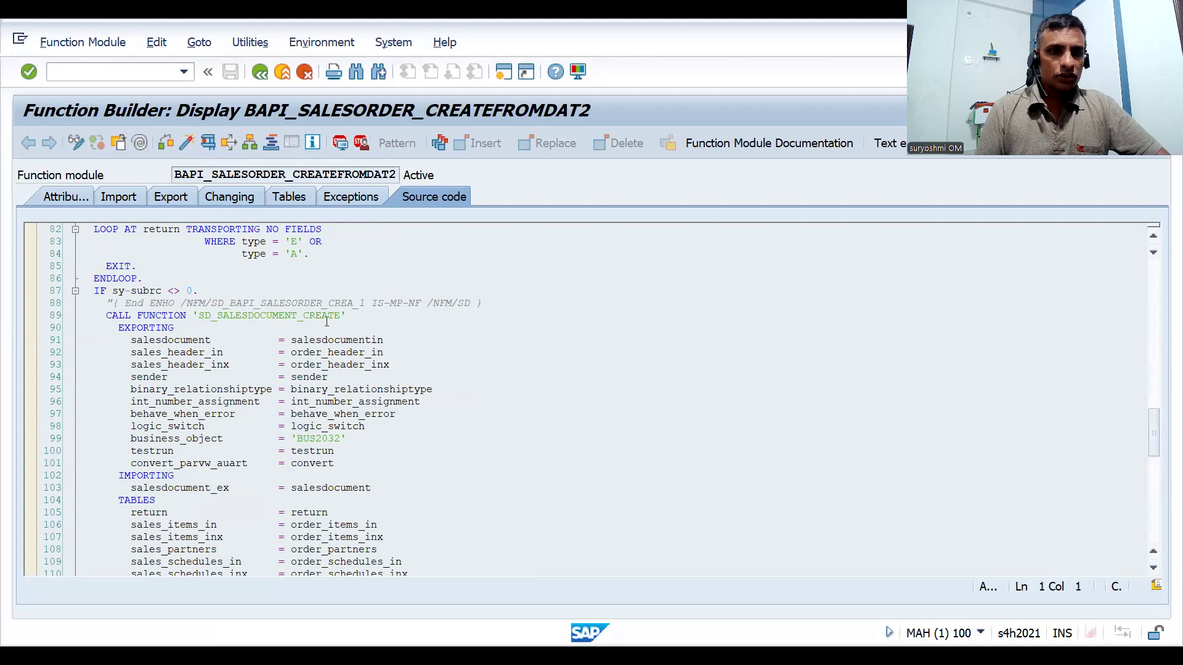
{"action": "left_click", "coordinate": [209, 142]}
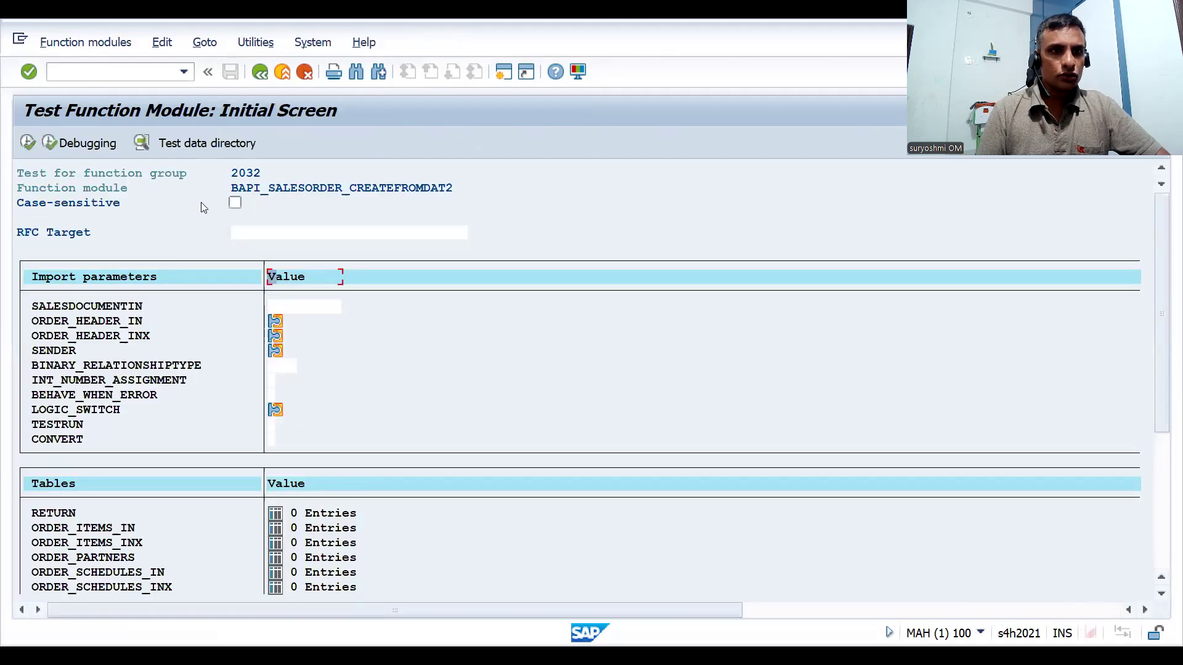
{"action": "key", "text": "F3"}
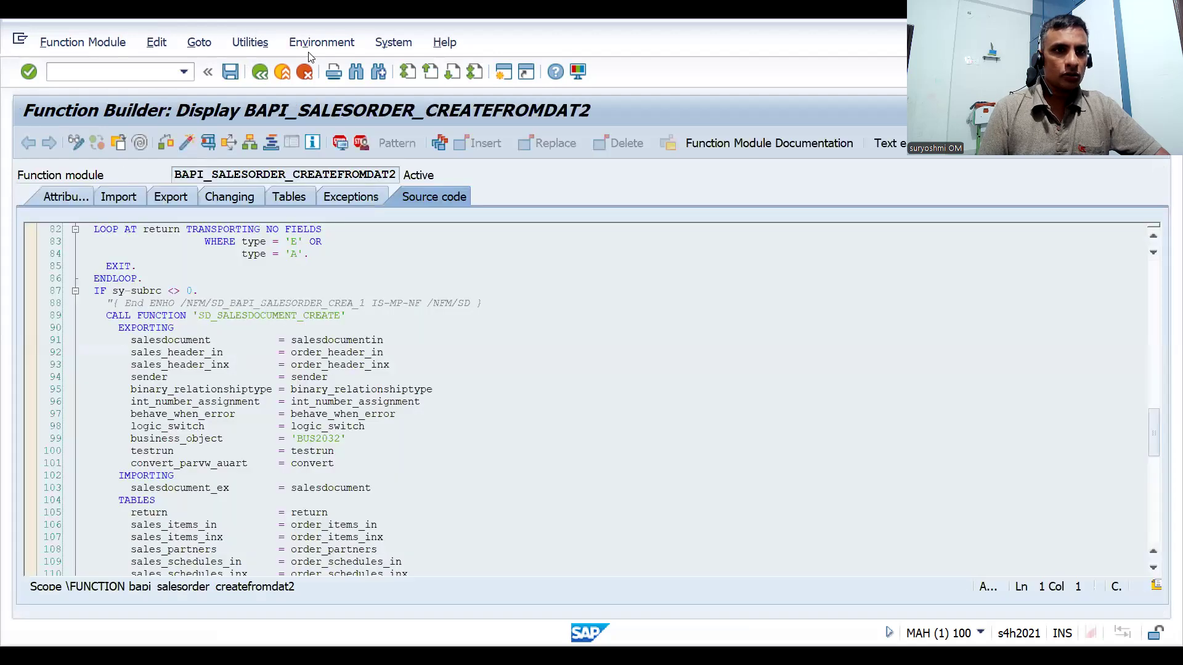
{"action": "left_click", "coordinate": [259, 71]}
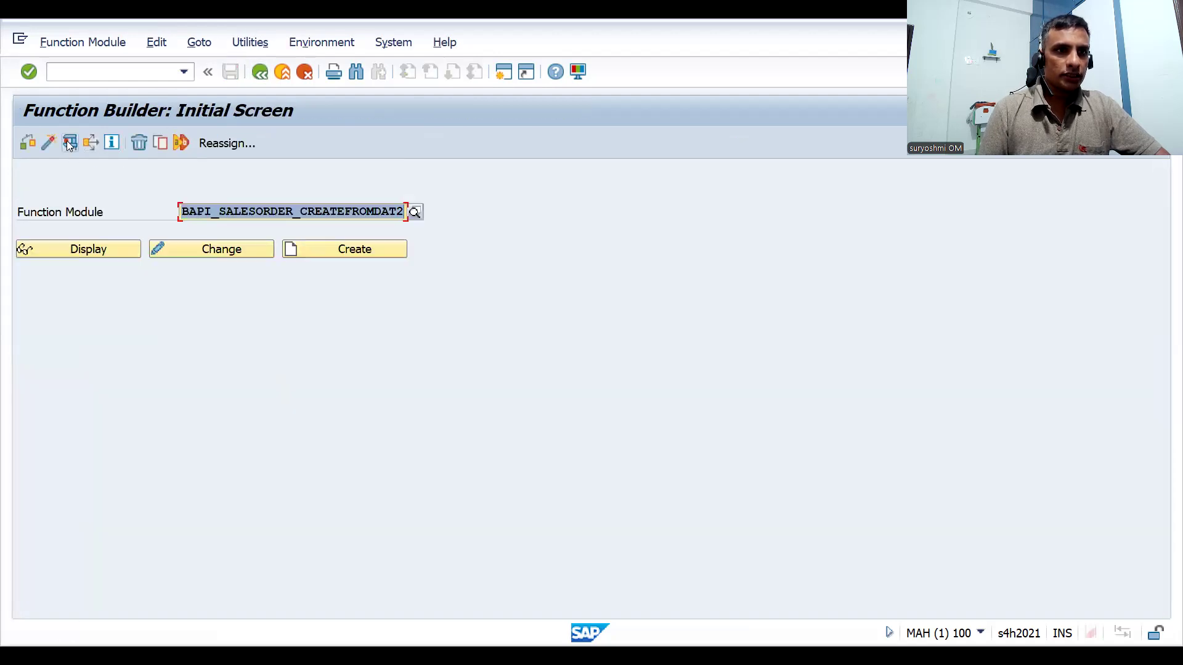
Step: Start a test of BAPI_SALESORDER_CREATEFROMDAT2 and open the ORDER_HEADER_IN import structure for entry
{"action": "left_click", "coordinate": [71, 144]}
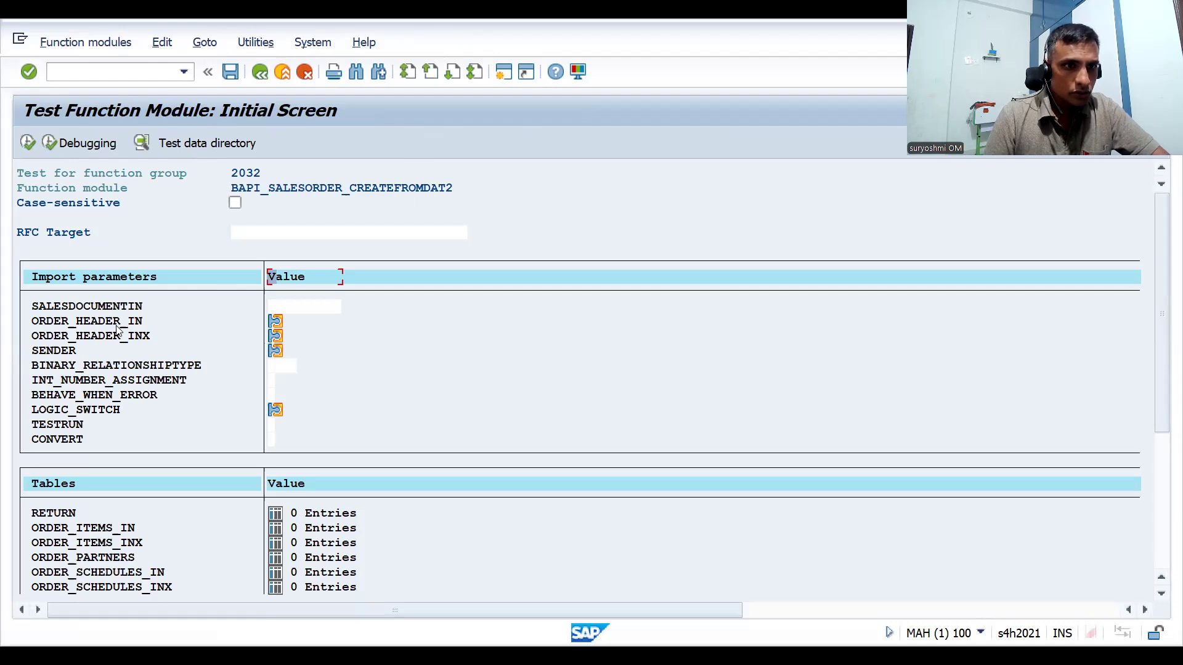
{"action": "left_click", "coordinate": [293, 307]}
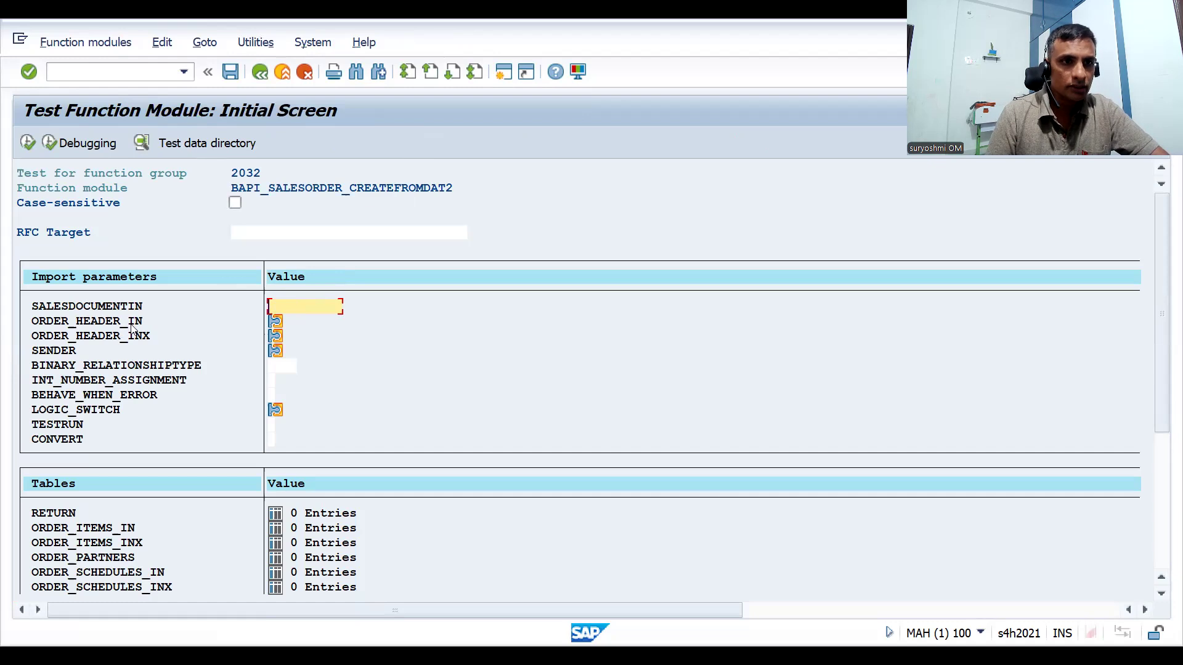
{"action": "left_click", "coordinate": [276, 322]}
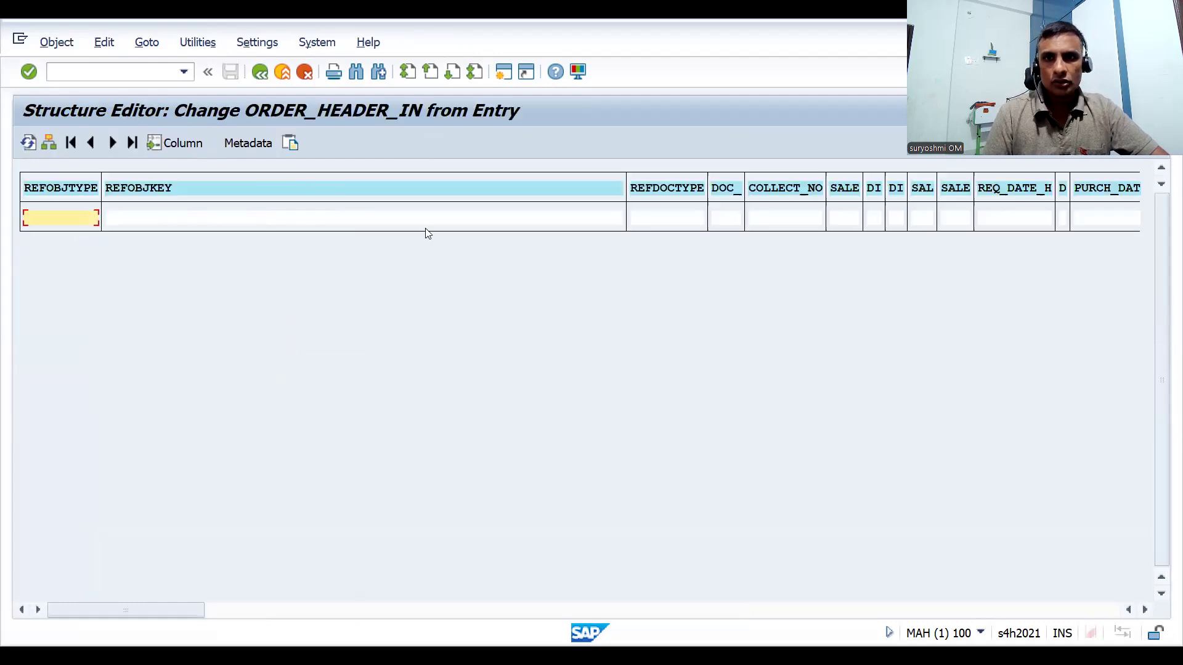
Step: Look through the columns of the ORDER_HEADER_IN structure to find the order header fields that need values
{"action": "left_click", "coordinate": [657, 222]}
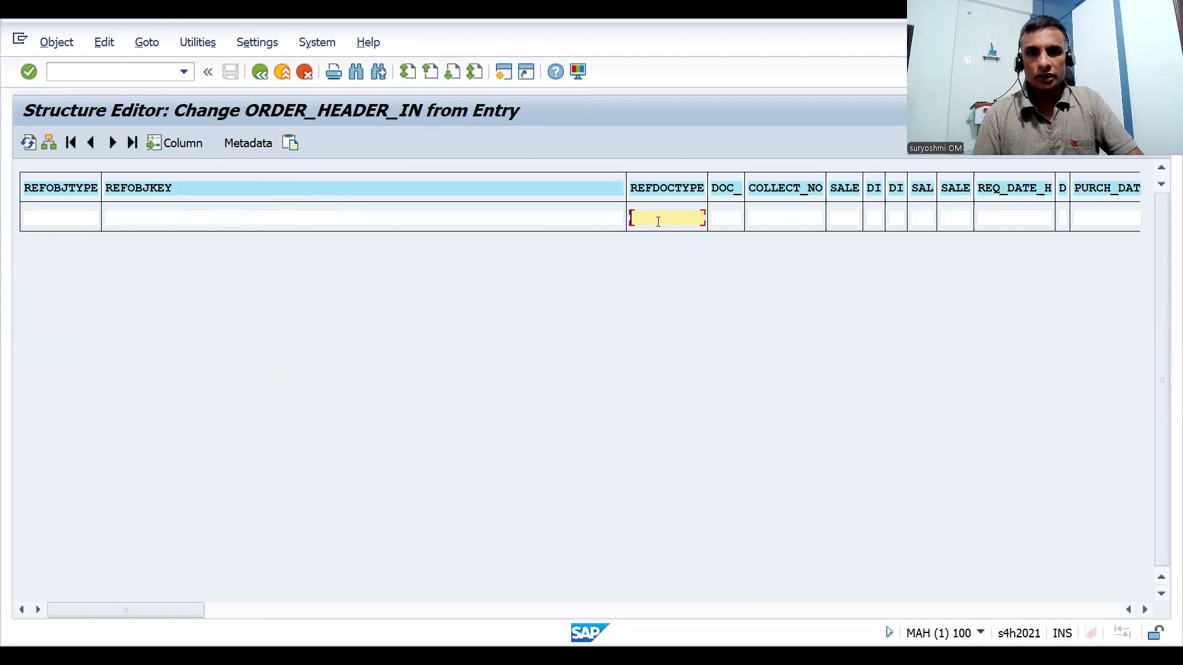
{"action": "key", "text": "Tab"}
{"action": "key", "text": "Tab"}
{"action": "key", "text": "Tab"}
{"action": "key", "text": "Tab"}
{"action": "key", "text": "Tab"}
{"action": "key", "text": "Tab"}
{"action": "key", "text": "Tab"}
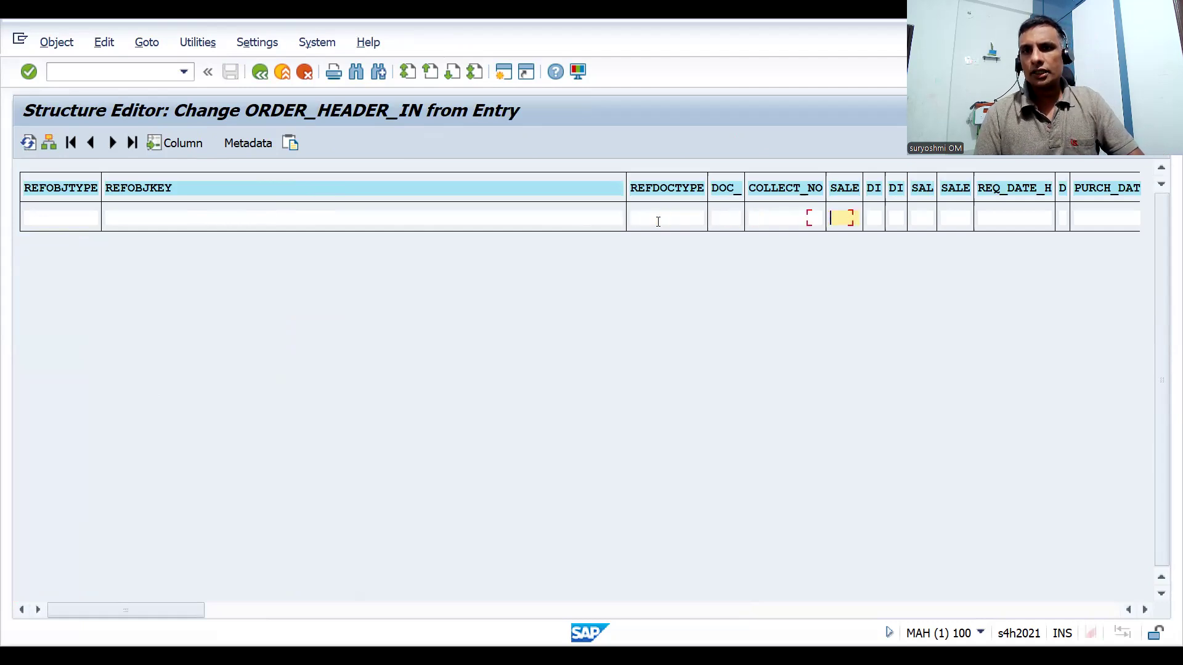
{"action": "key", "text": "Tab"}
{"action": "key", "text": "Tab"}
{"action": "key", "text": "Tab"}
{"action": "key", "text": "Tab"}
{"action": "key", "text": "Tab"}
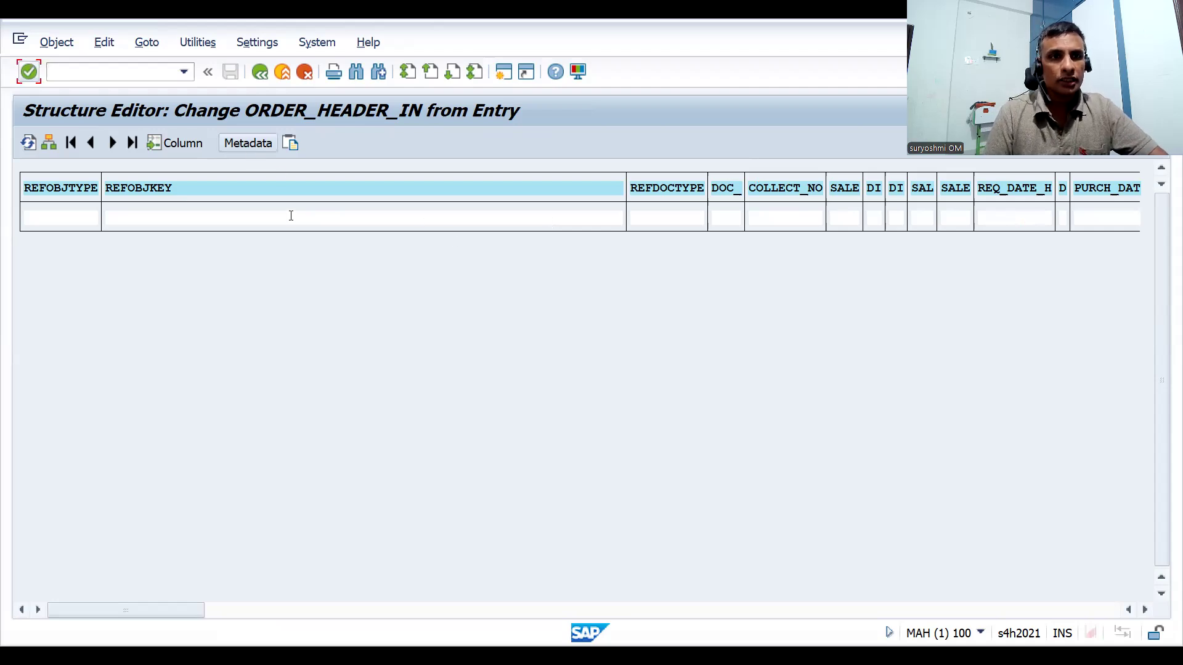
{"action": "left_click", "coordinate": [438, 613]}
{"action": "left_click", "coordinate": [537, 613]}
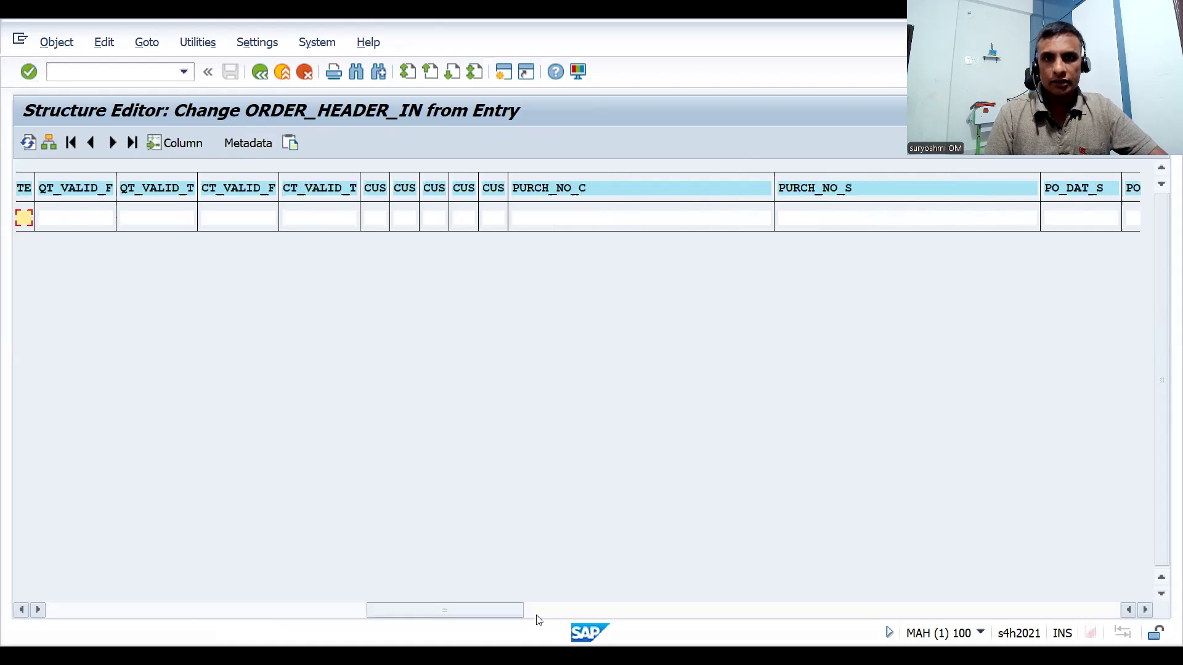
{"action": "left_click_drag", "start_coordinate": [397, 618], "coordinate": [76, 609]}
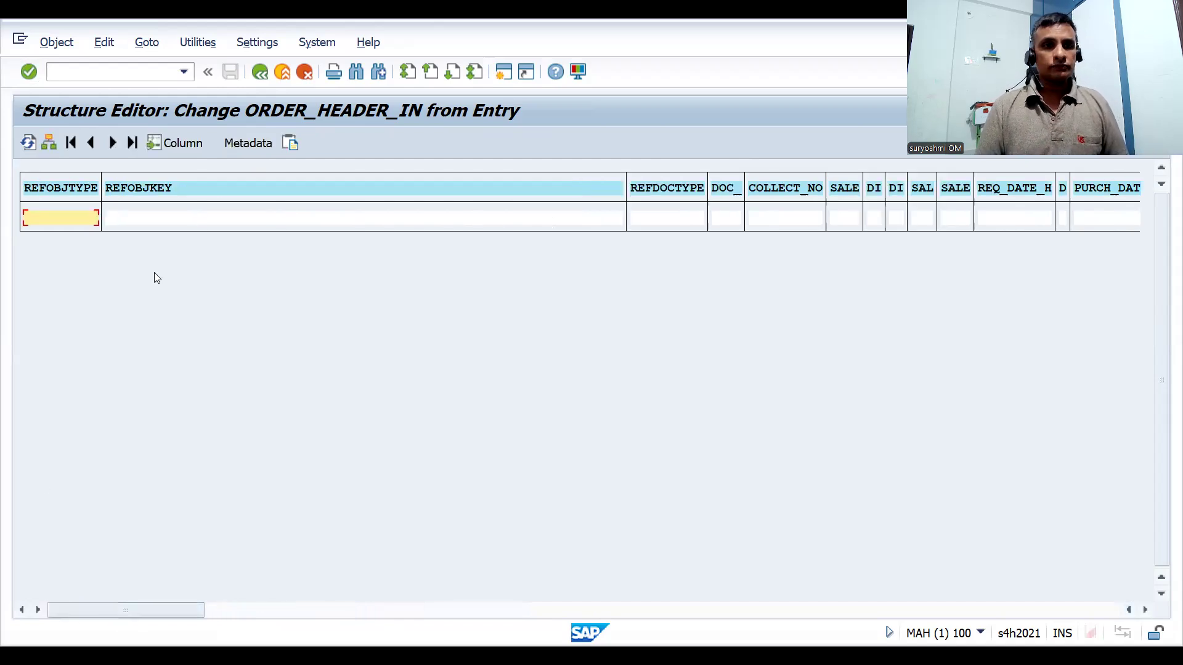
{"action": "left_click", "coordinate": [250, 144]}
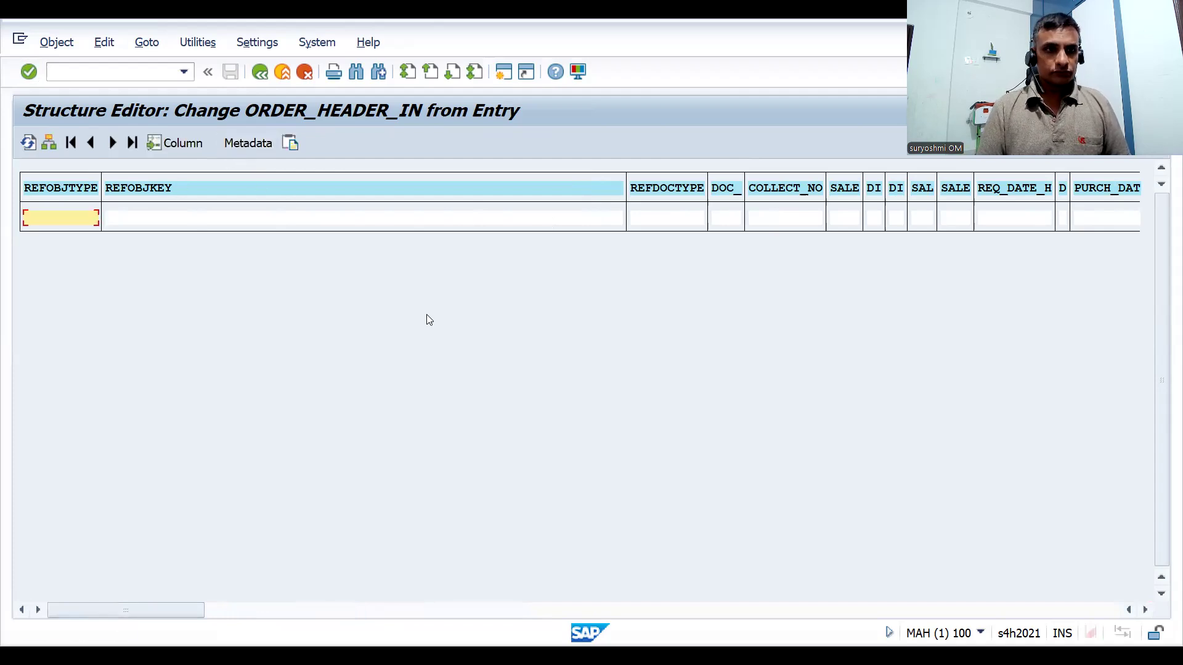
{"action": "key", "text": "alt+Tab"}
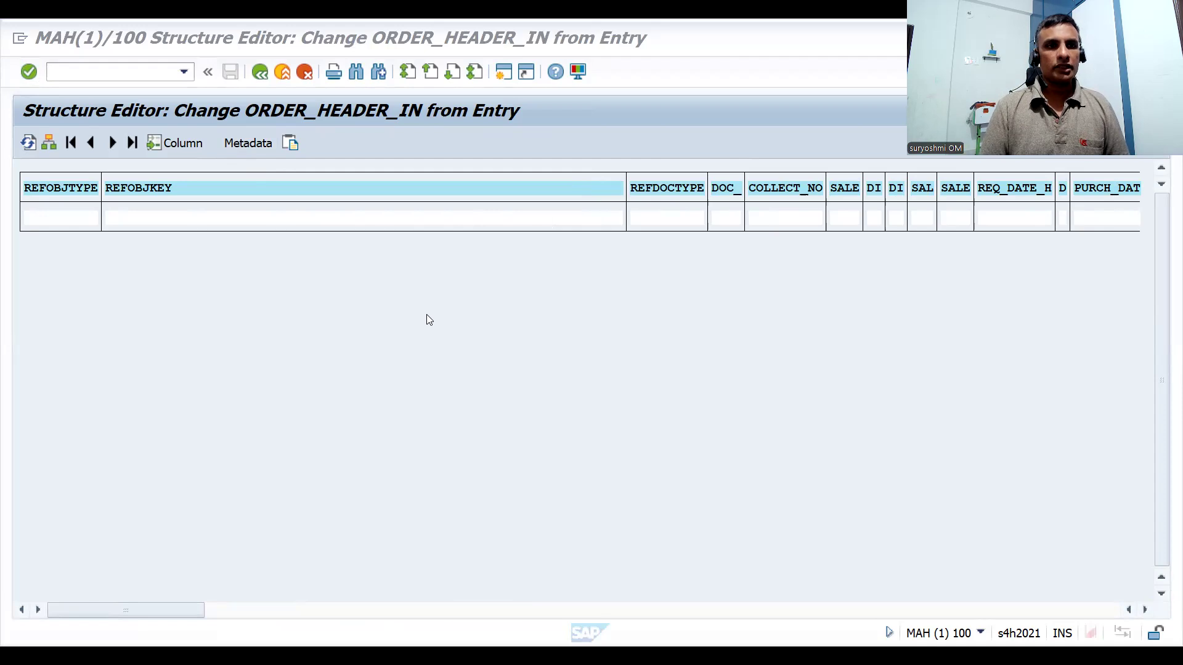
{"action": "left_click", "coordinate": [236, 151]}
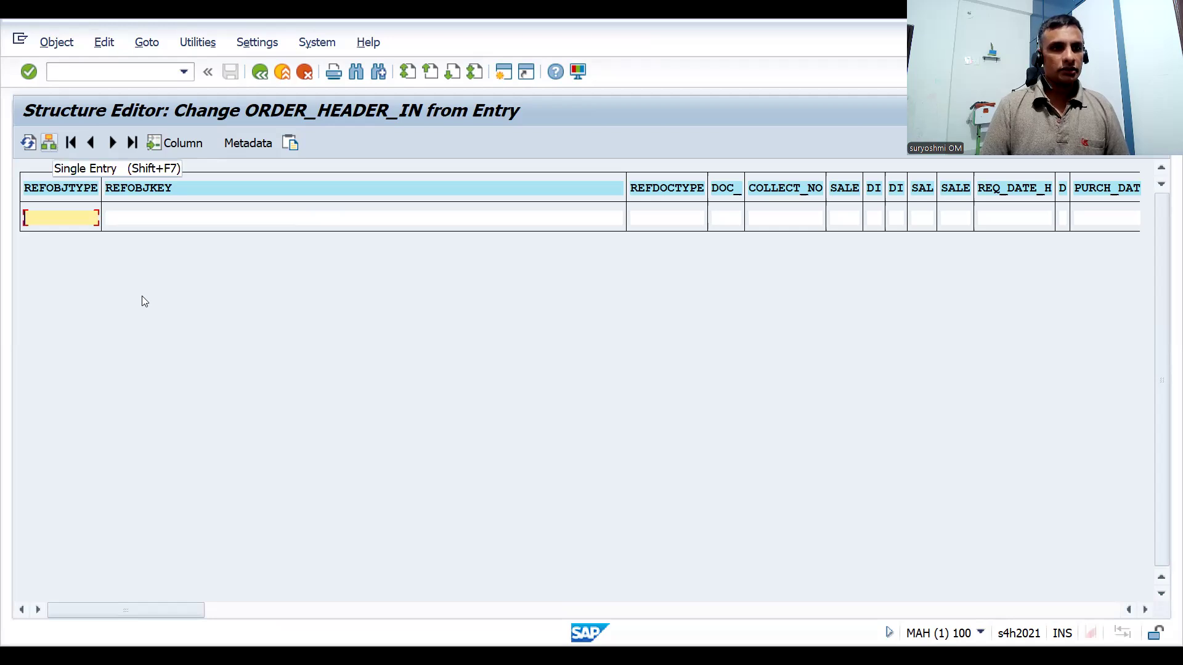
Step: Switch ORDER_HEADER_IN to single entry and set REFDOCTYPE to DOR and SALES_ORG to DRAM
{"action": "key", "text": "shift+F7"}
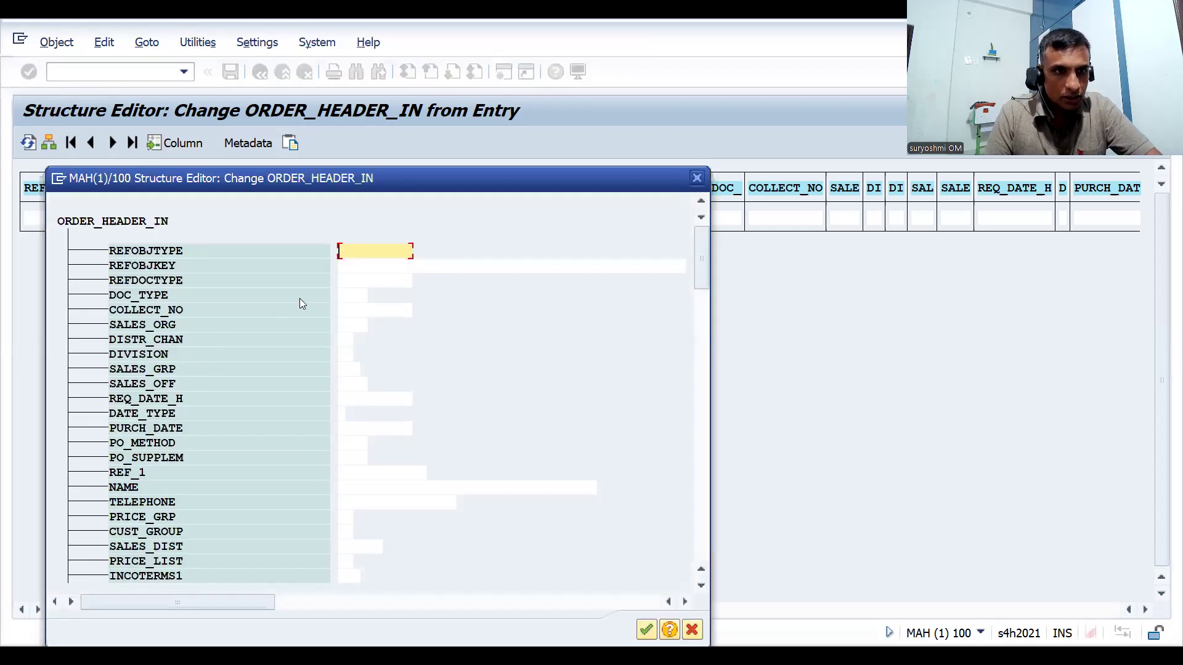
{"action": "left_click", "coordinate": [356, 282]}
{"action": "type", "text": "DOR"}
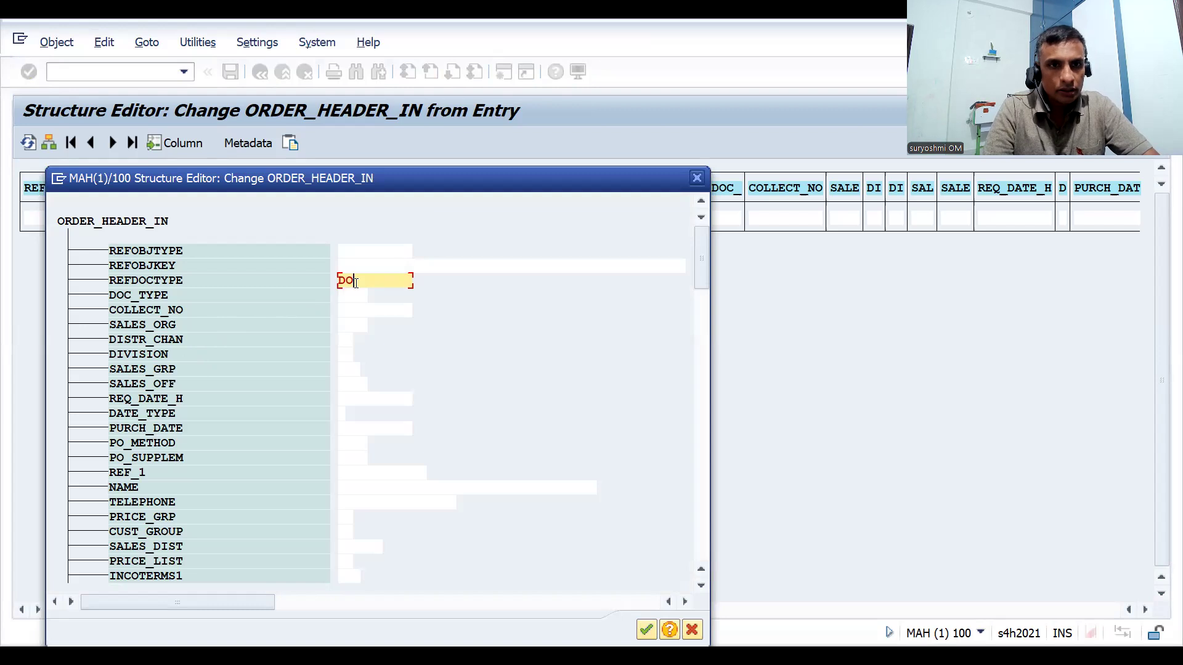
{"action": "left_click", "coordinate": [351, 324]}
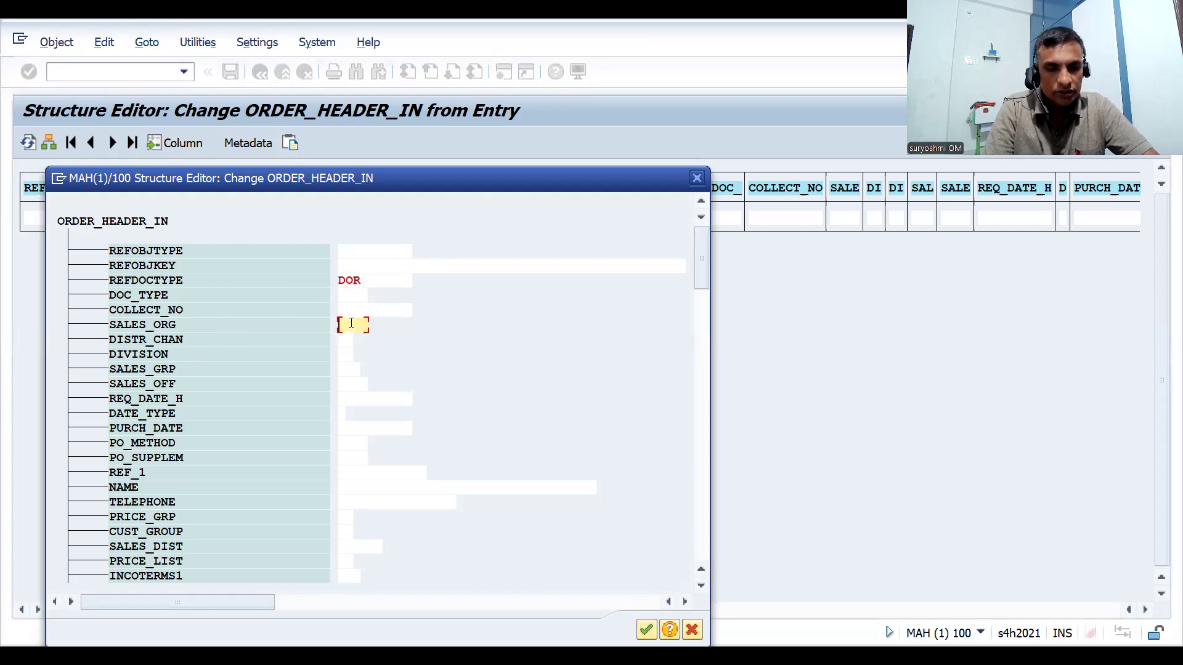
{"action": "type", "text": "DRAM"}
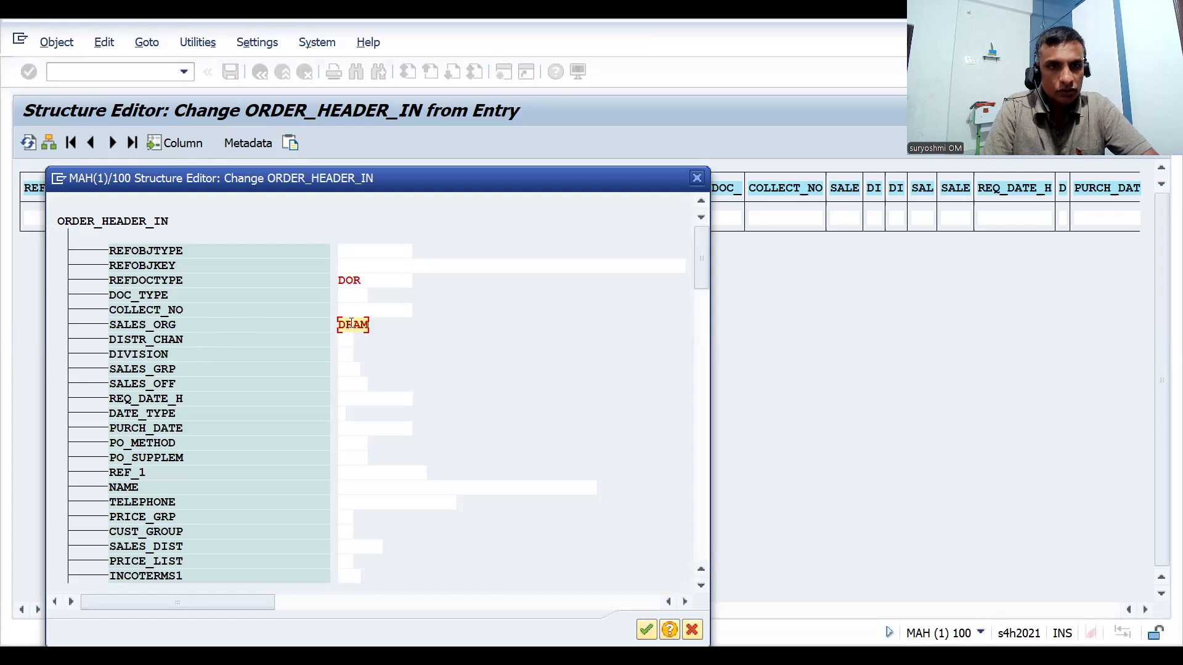
Step: Set DISTR_CHAN to DI and DIVISION to DC, accept the header values, and check them in the function module test screen
{"action": "left_click", "coordinate": [350, 339]}
{"action": "type", "text": "DI"}
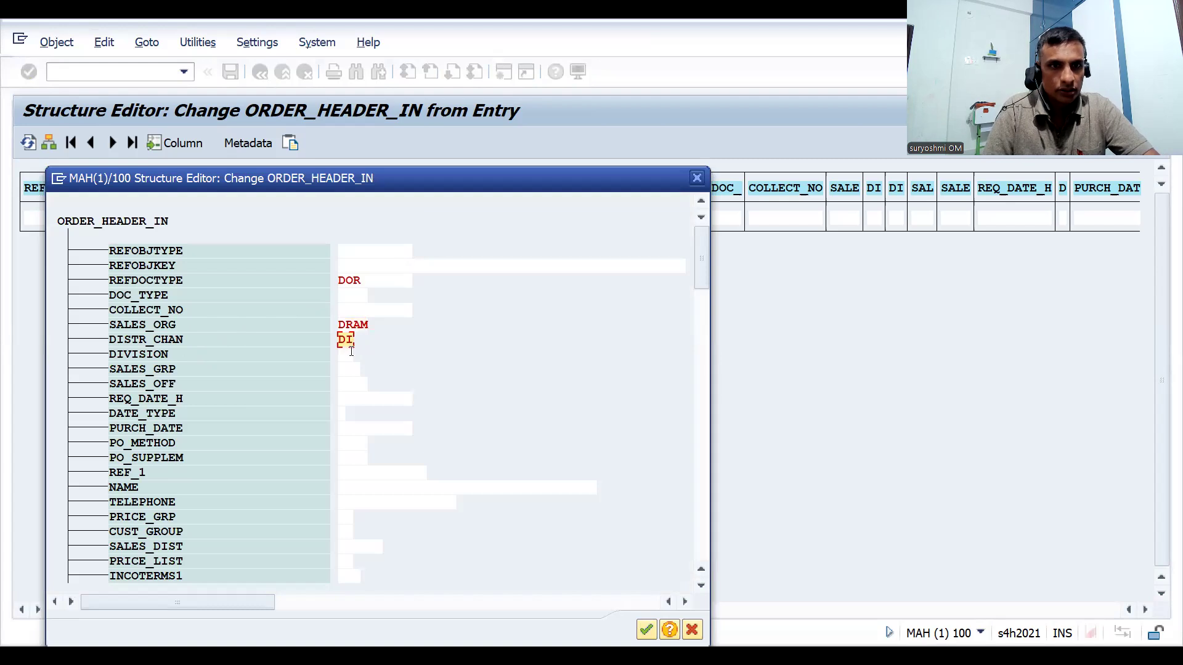
{"action": "left_click", "coordinate": [349, 355]}
{"action": "type", "text": "DC"}
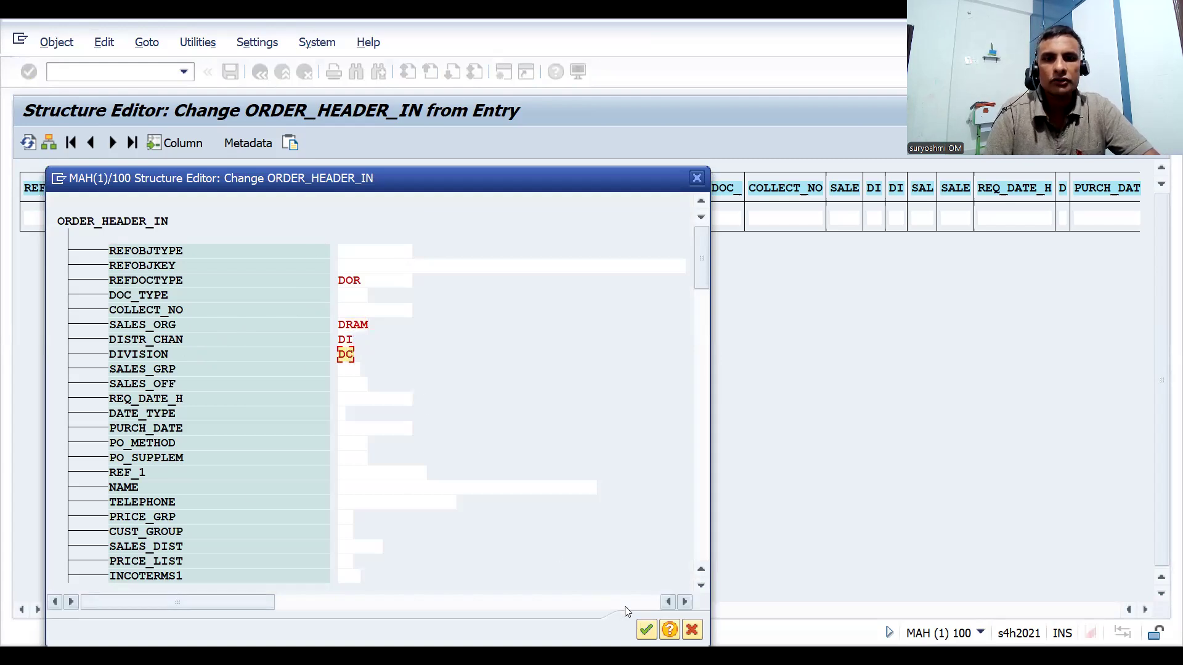
{"action": "left_click", "coordinate": [647, 630]}
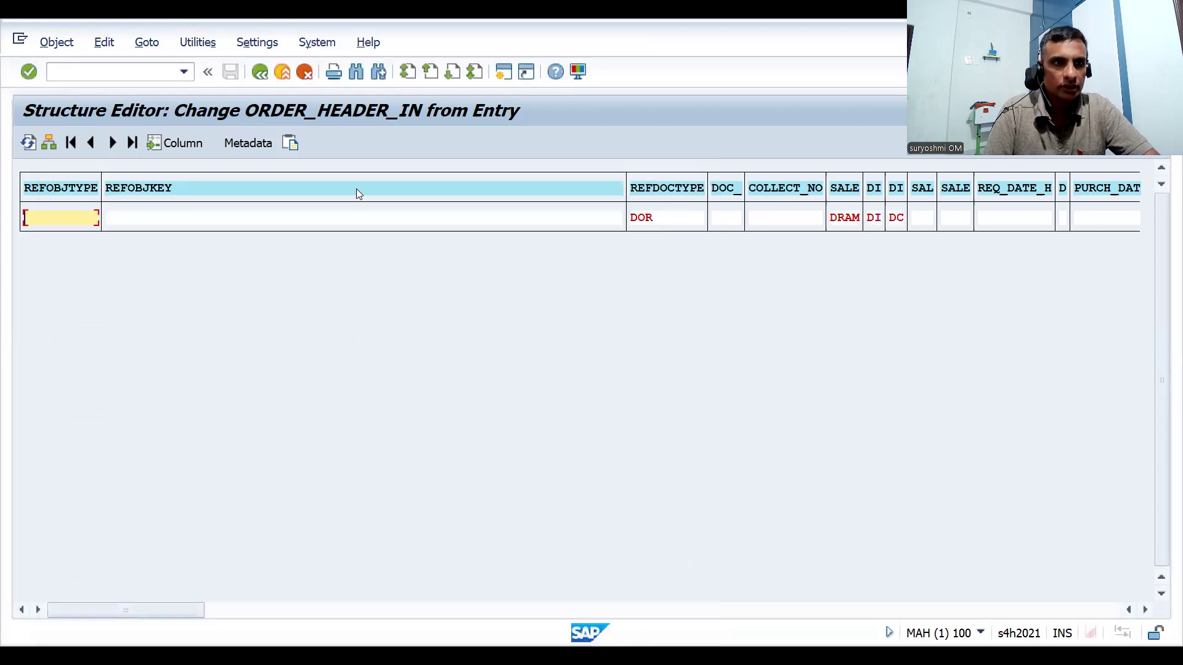
{"action": "key", "text": "F3"}
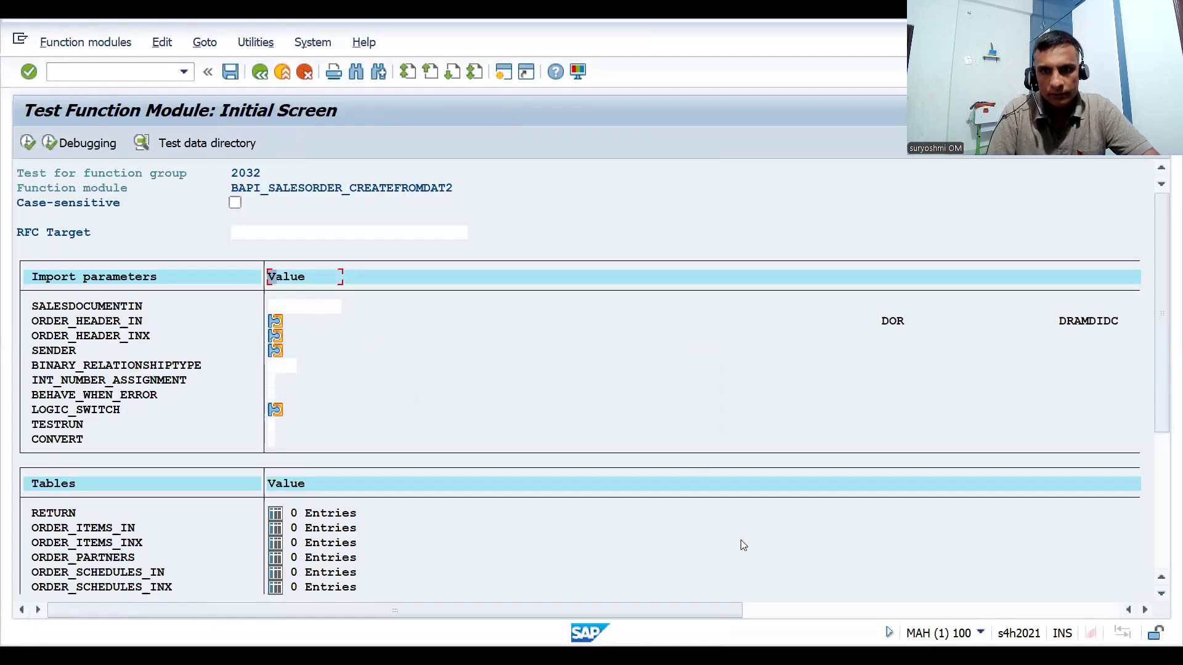
{"action": "left_click_drag", "start_coordinate": [700, 608], "coordinate": [910, 606]}
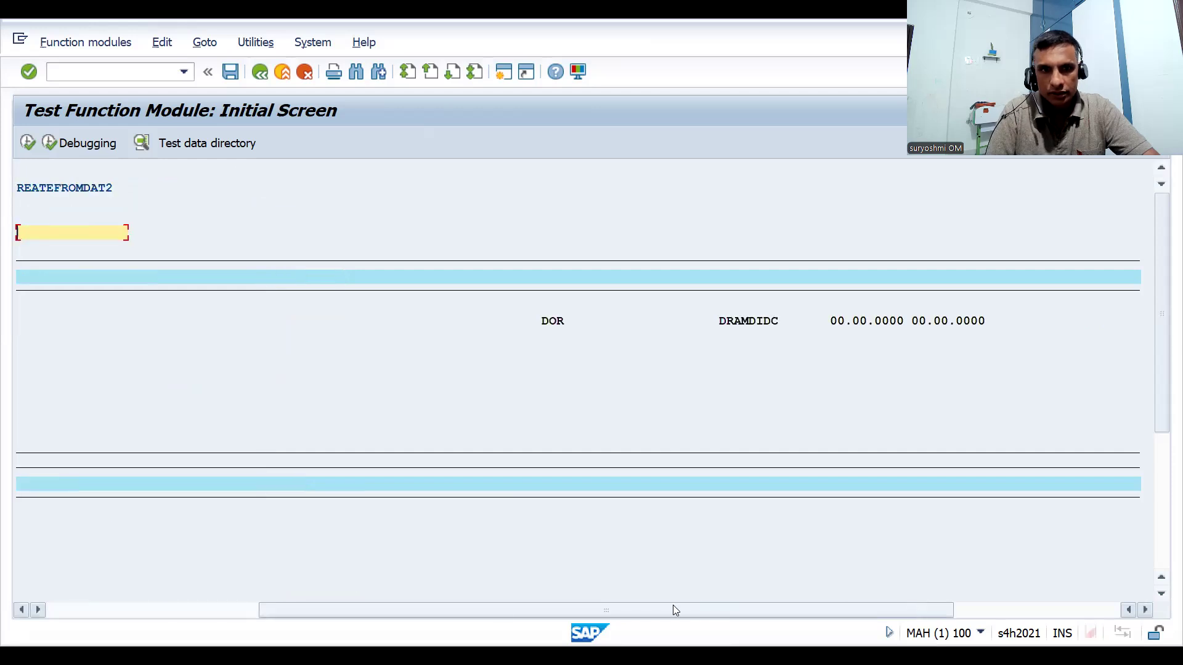
{"action": "left_click", "coordinate": [117, 613]}
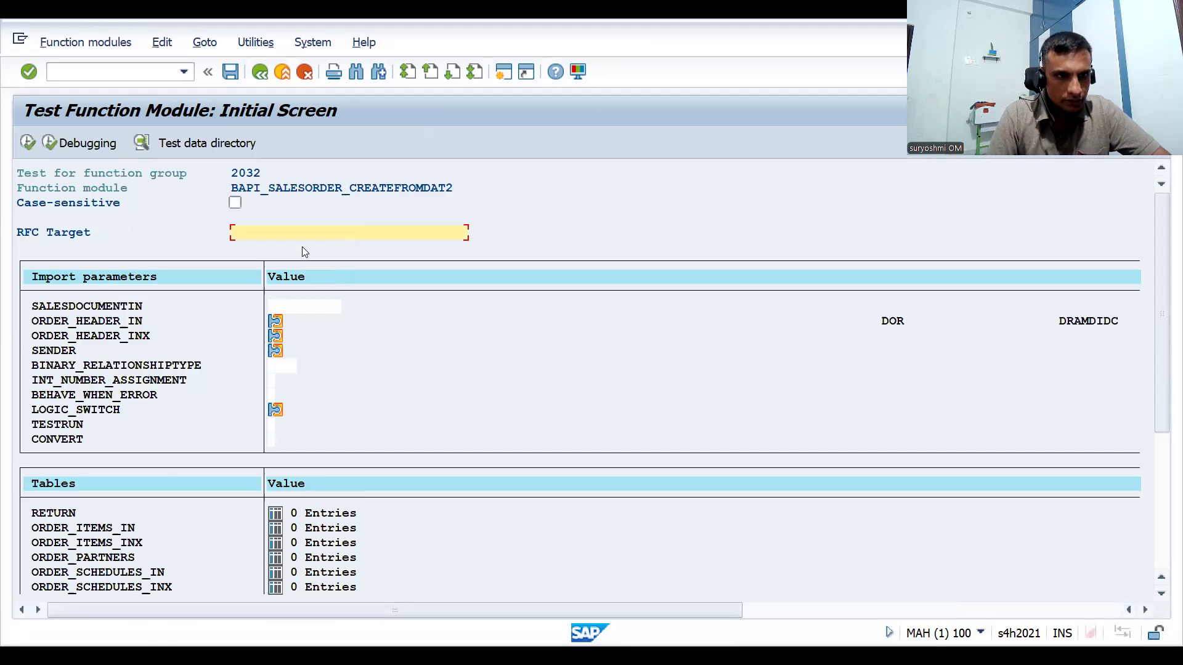
Step: Open the ORDER_PARTNERS table for entry and set the first line's partner function to SP
{"action": "left_click", "coordinate": [275, 559]}
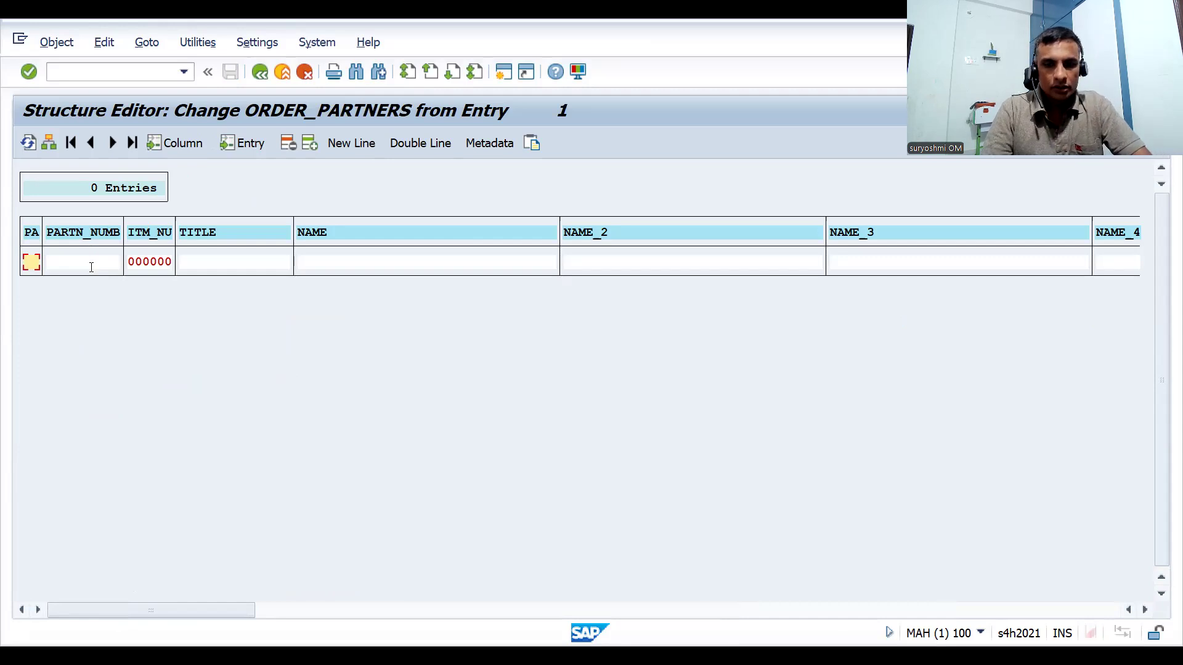
{"action": "type", "text": "SP"}
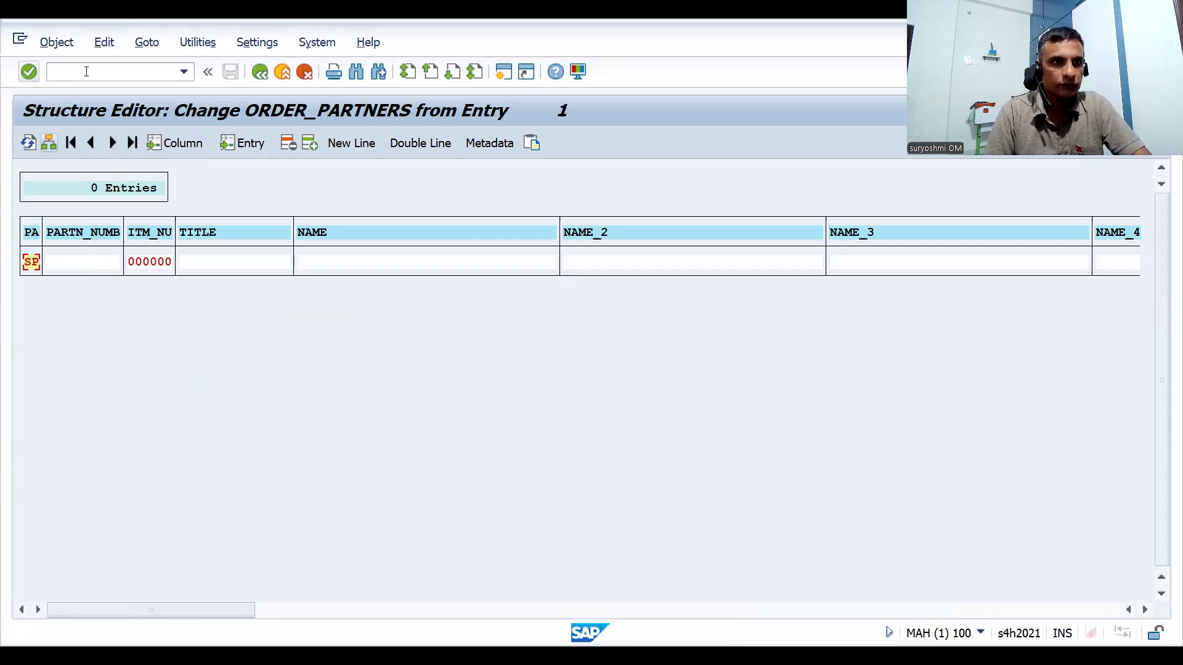
{"action": "left_click", "coordinate": [79, 263]}
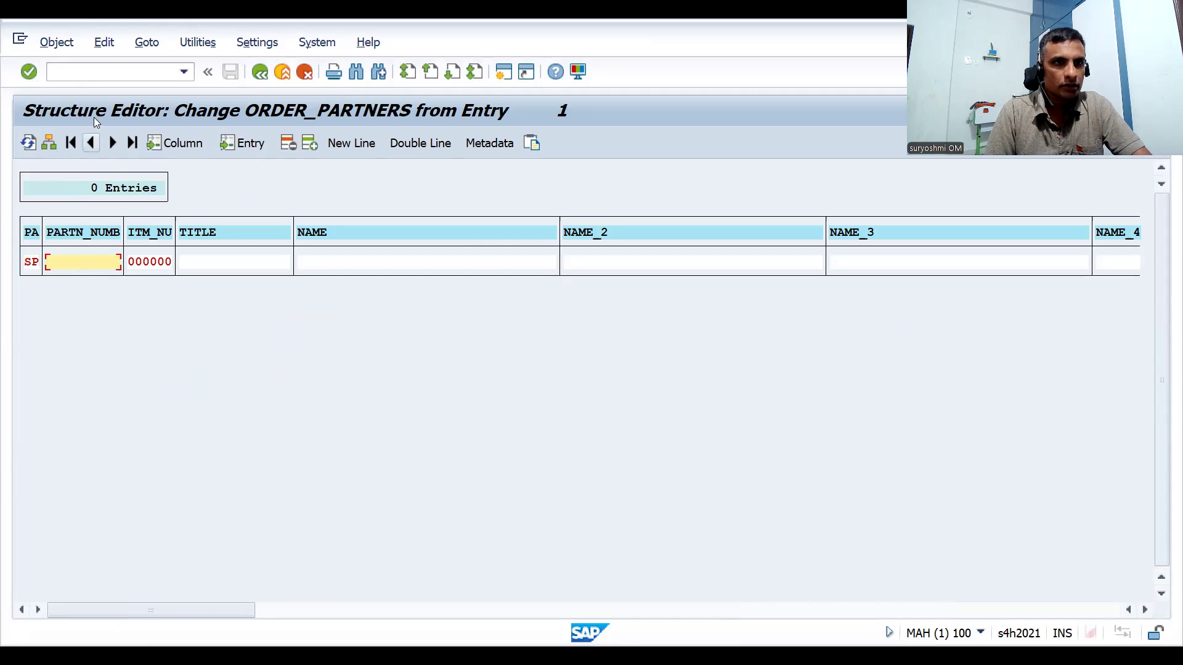
Step: Open transaction VA03 in a new session with /OVA03, and enter the customer number as the SP line's partner number
{"action": "left_click", "coordinate": [123, 73]}
{"action": "type", "text": "/"}
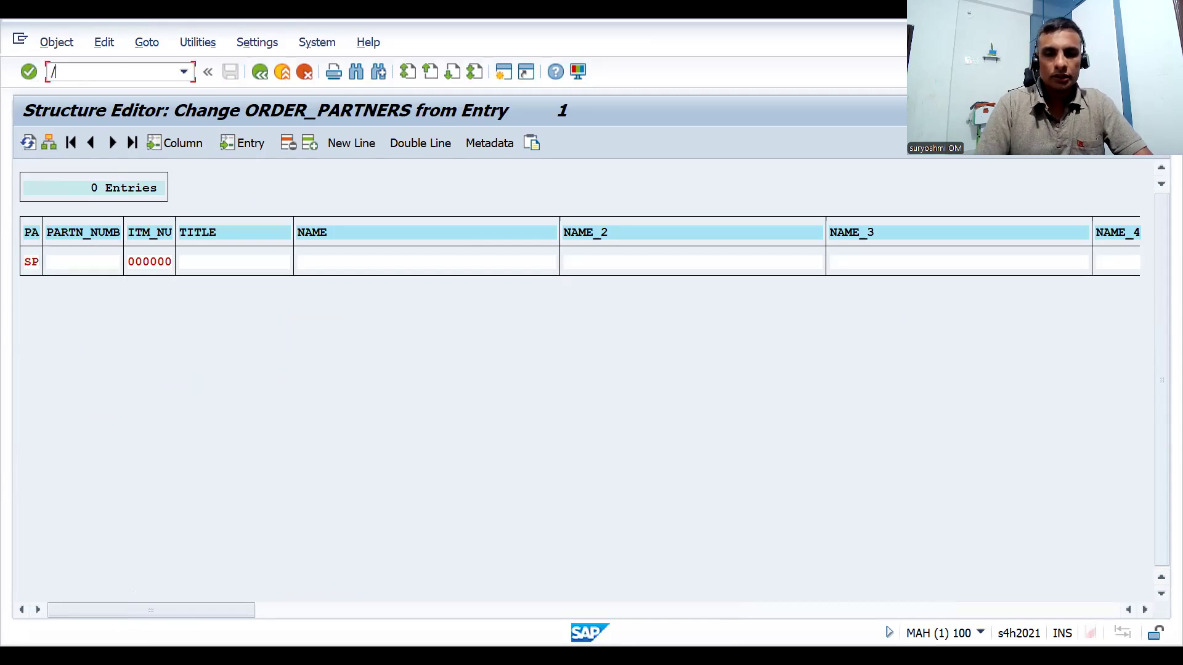
{"action": "type", "text": "OVA03"}
{"action": "key", "text": "Return"}
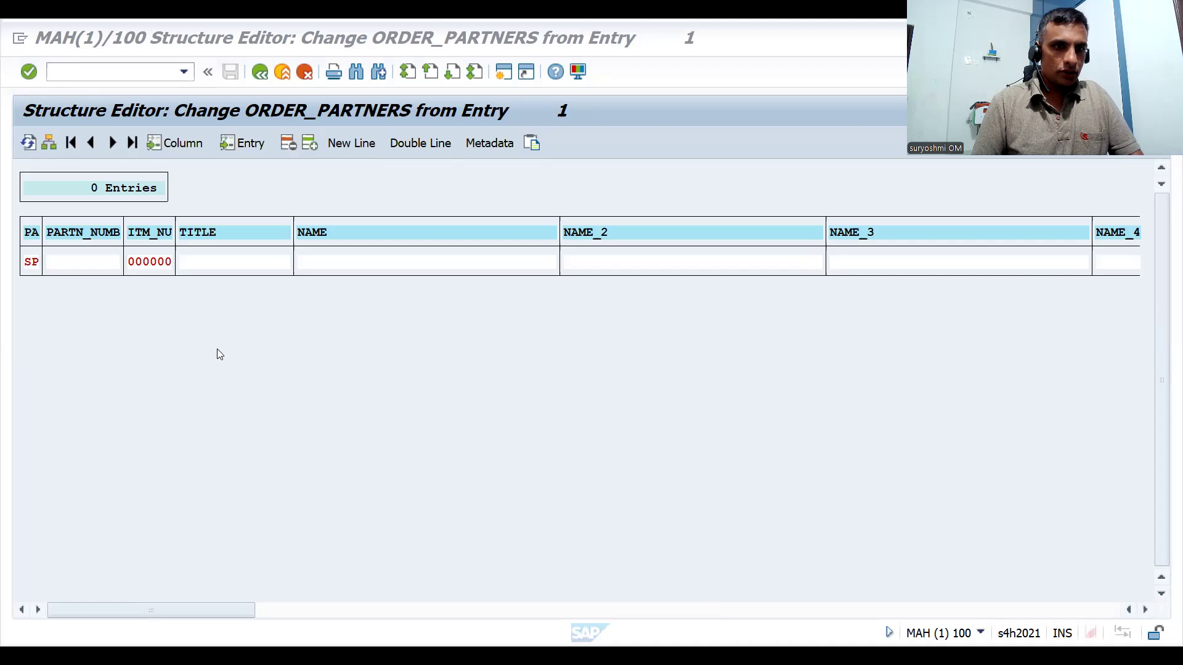
{"action": "left_click", "coordinate": [96, 264]}
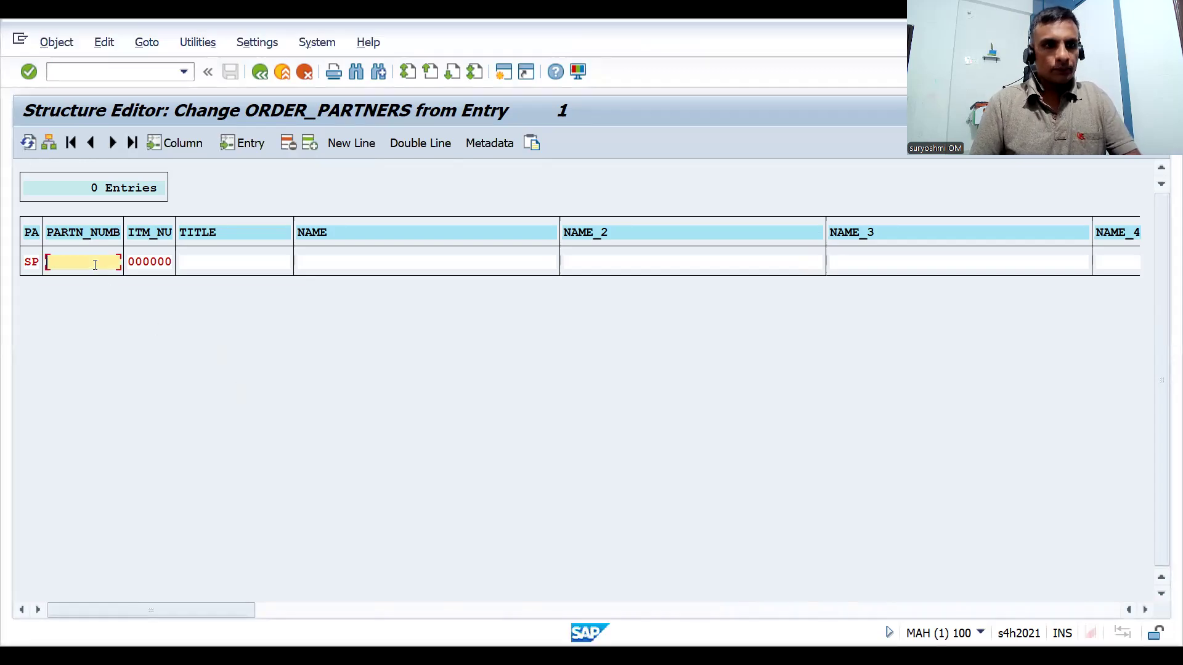
{"action": "key", "text": "ctrl+v"}
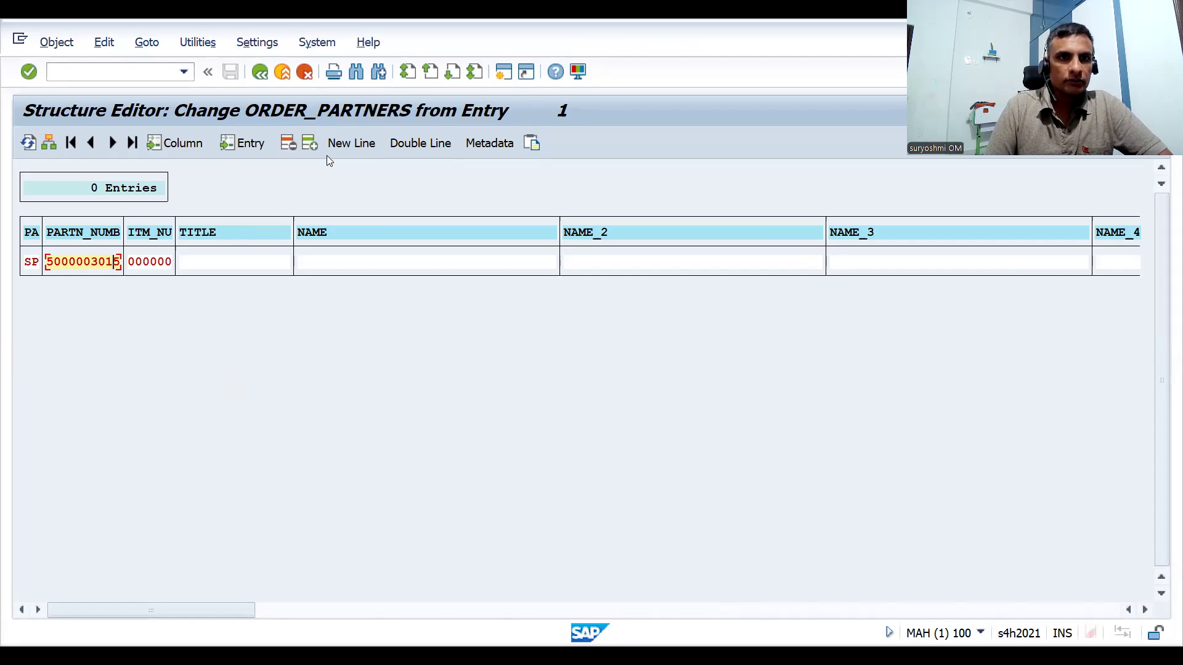
Step: Add a second partner line with function SH and the same customer number, and return to the function module test screen
{"action": "left_click", "coordinate": [309, 142]}
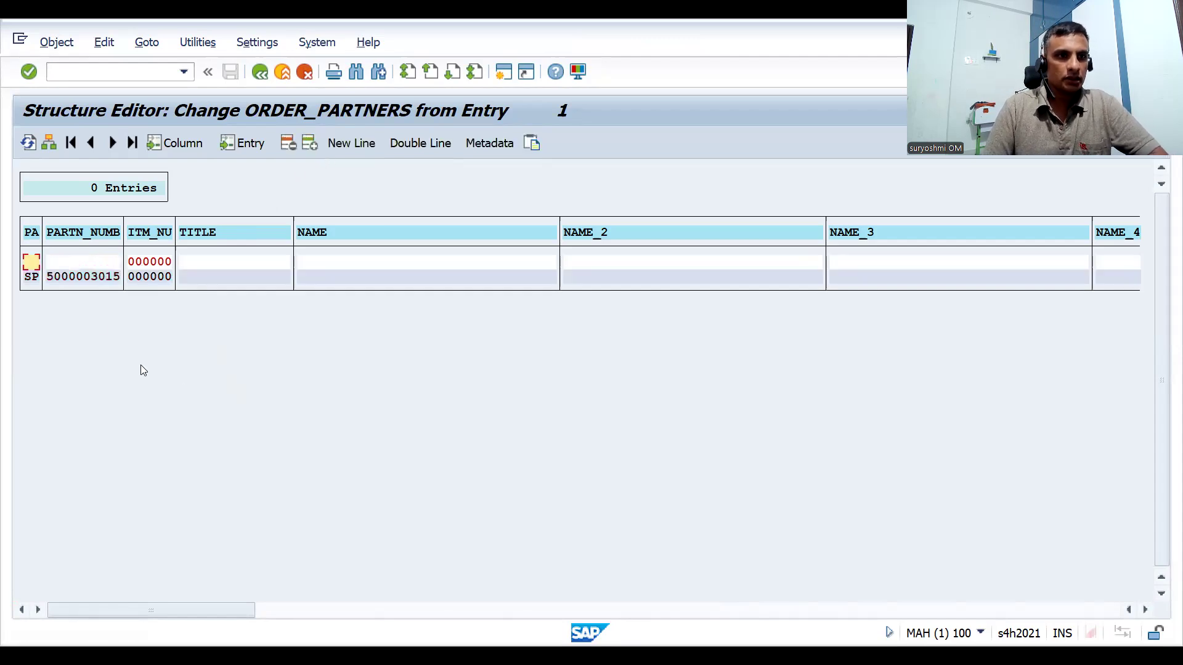
{"action": "type", "text": "SH"}
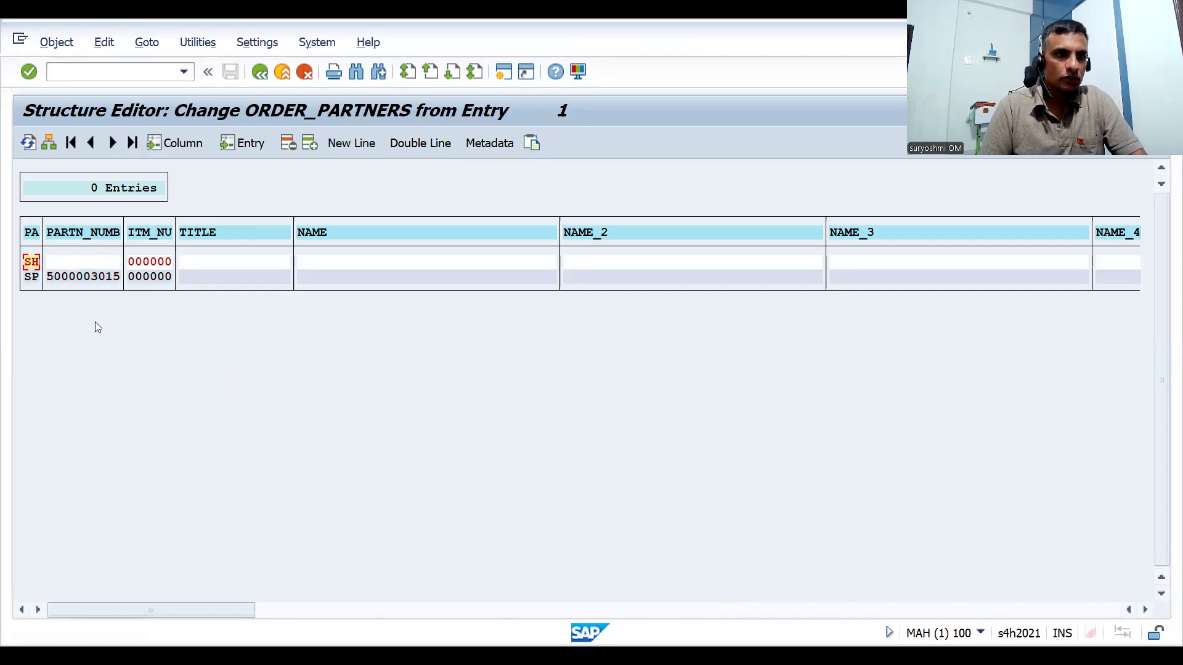
{"action": "left_click", "coordinate": [88, 261]}
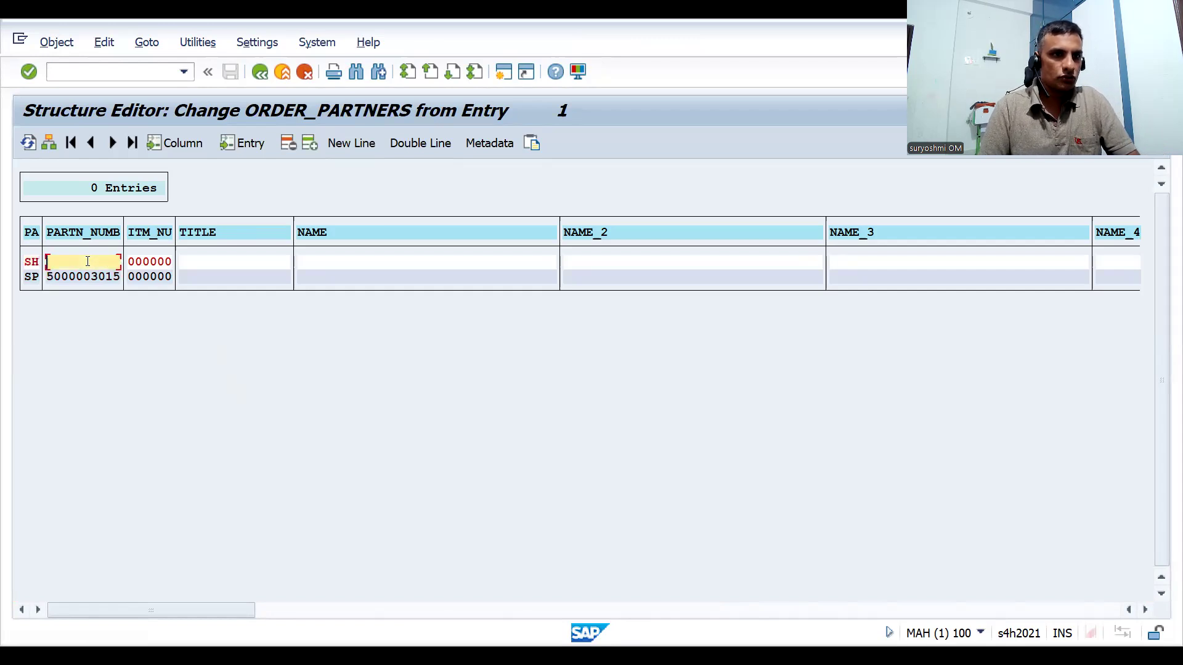
{"action": "key", "text": "ctrl+v"}
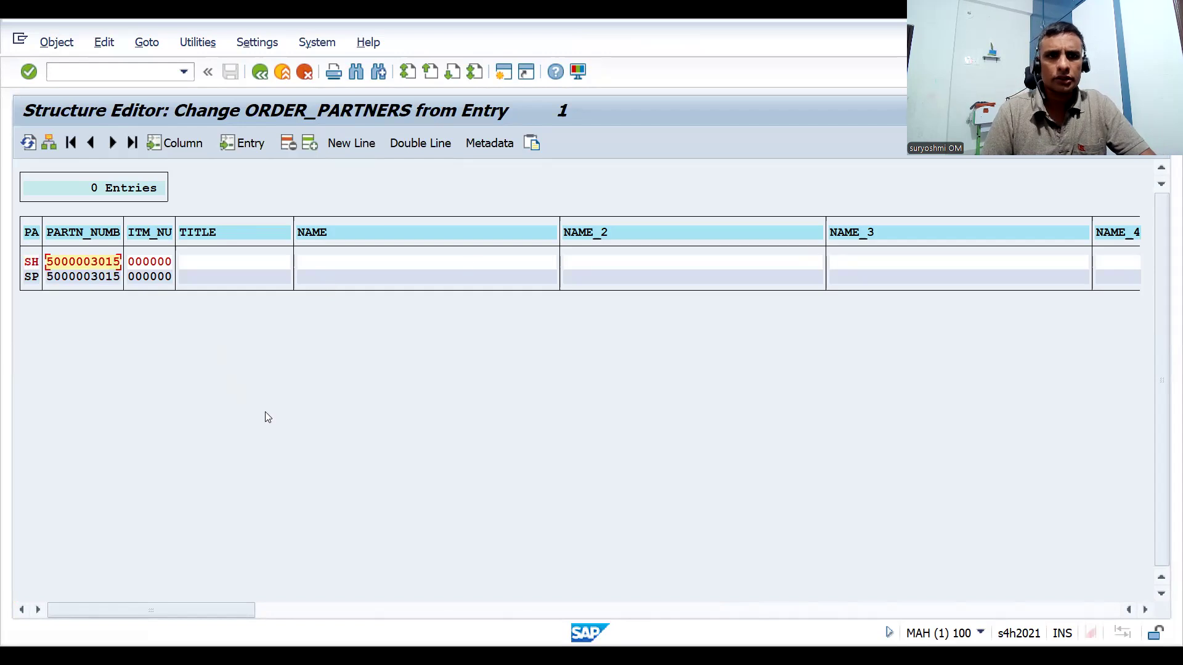
{"action": "key", "text": "F3"}
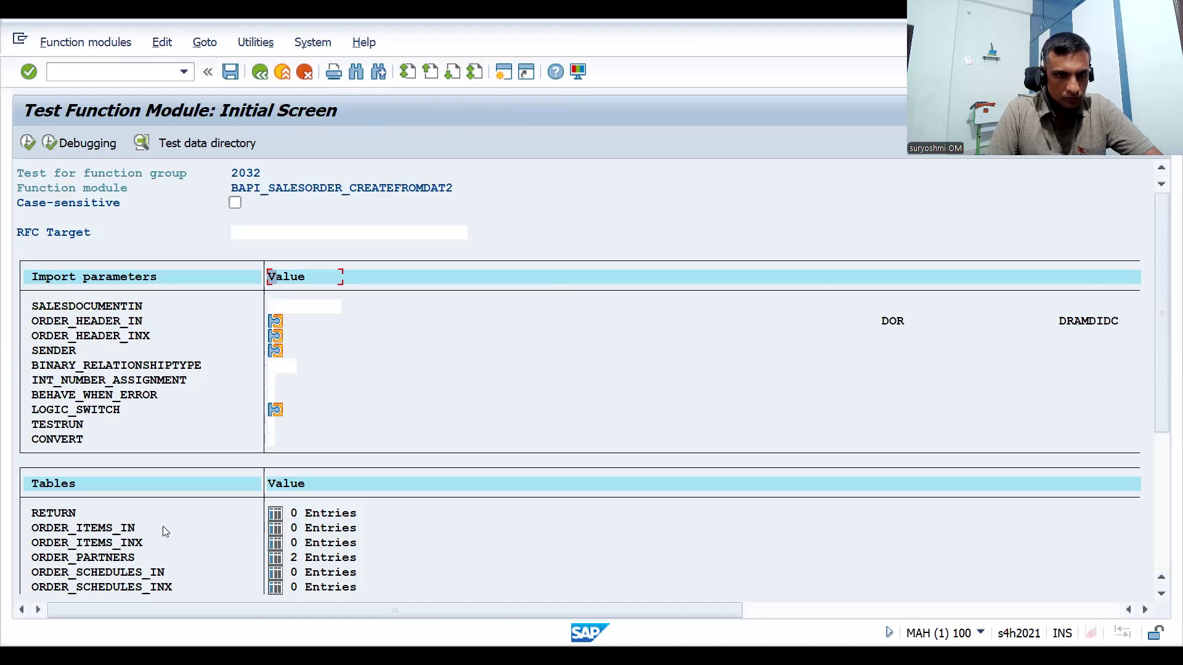
Step: Open the ORDER_ITEMS_IN table for entry and set the first line's item number to 000010 and its material to 124
{"action": "left_click", "coordinate": [275, 529]}
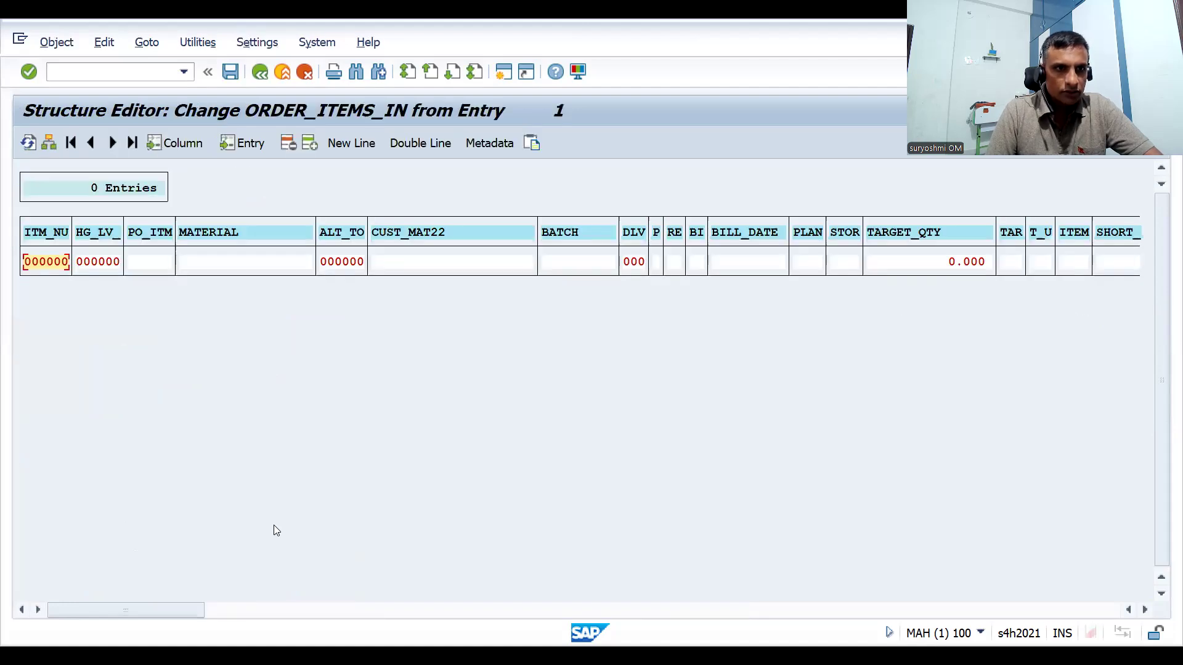
{"action": "left_click", "coordinate": [55, 263]}
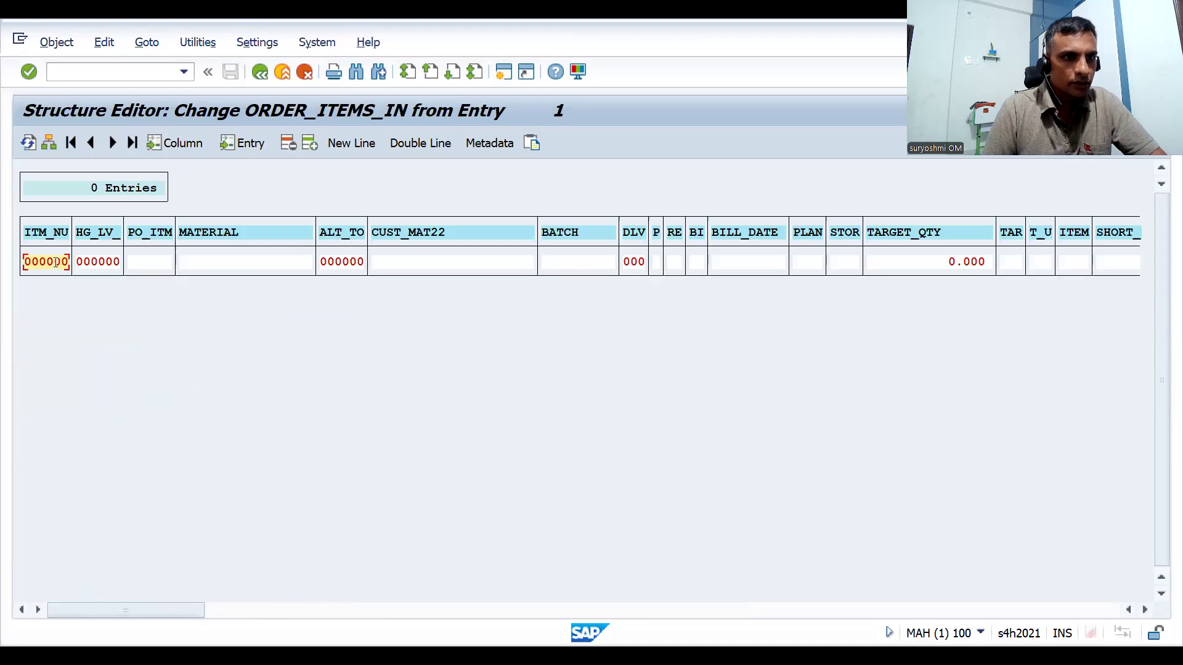
{"action": "key", "text": "Delete"}
{"action": "key", "text": "Delete"}
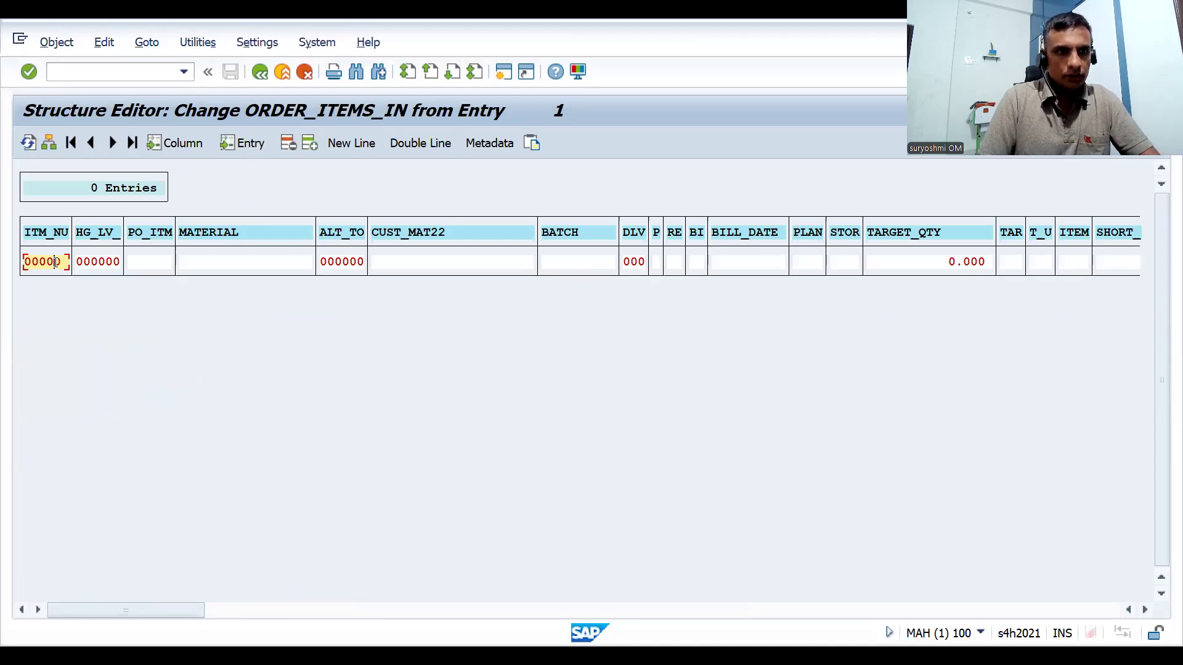
{"action": "type", "text": "10"}
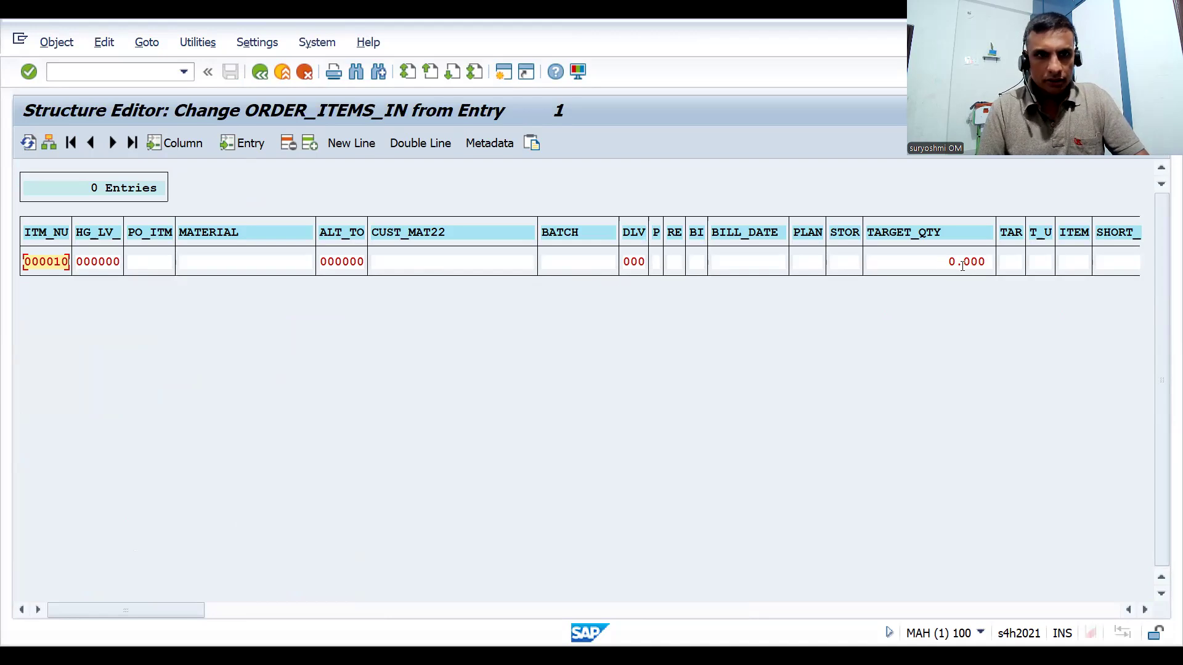
{"action": "left_click", "coordinate": [284, 262]}
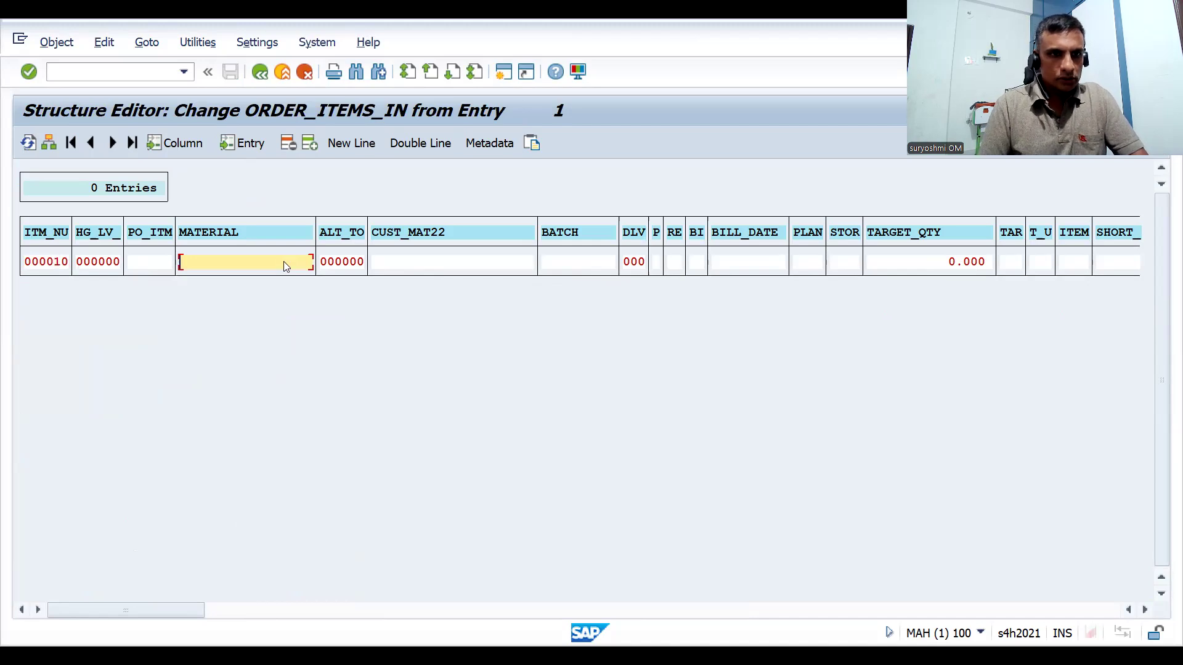
{"action": "key", "text": "alt+Tab"}
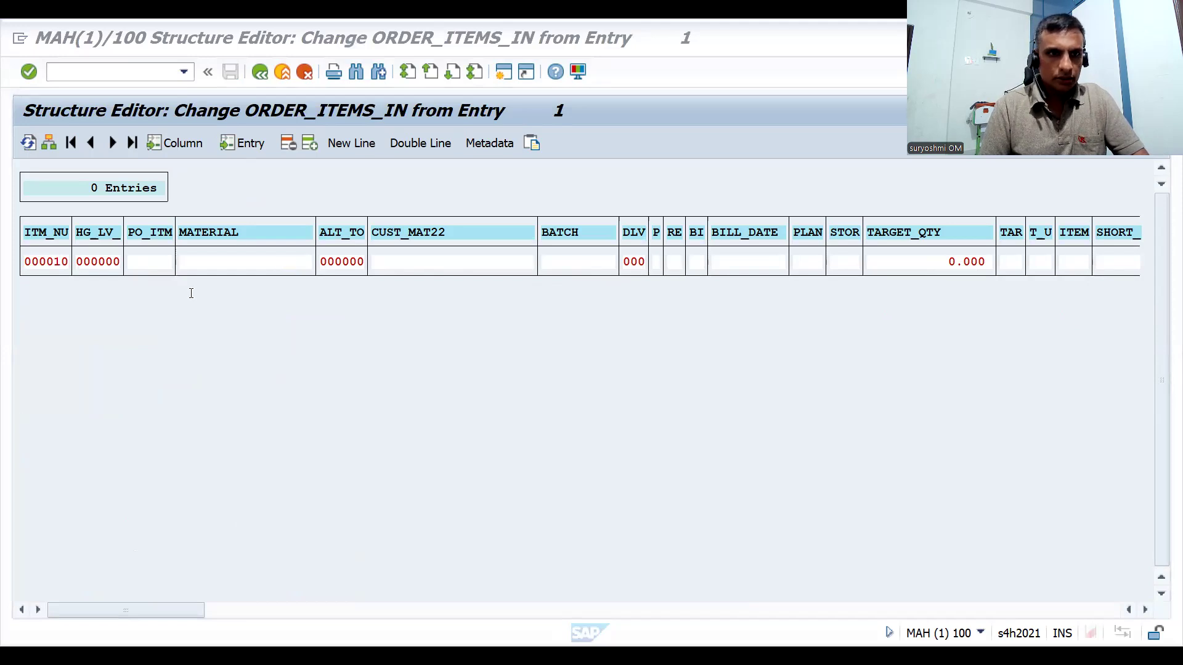
{"action": "left_click", "coordinate": [308, 258]}
{"action": "type", "text": "124"}
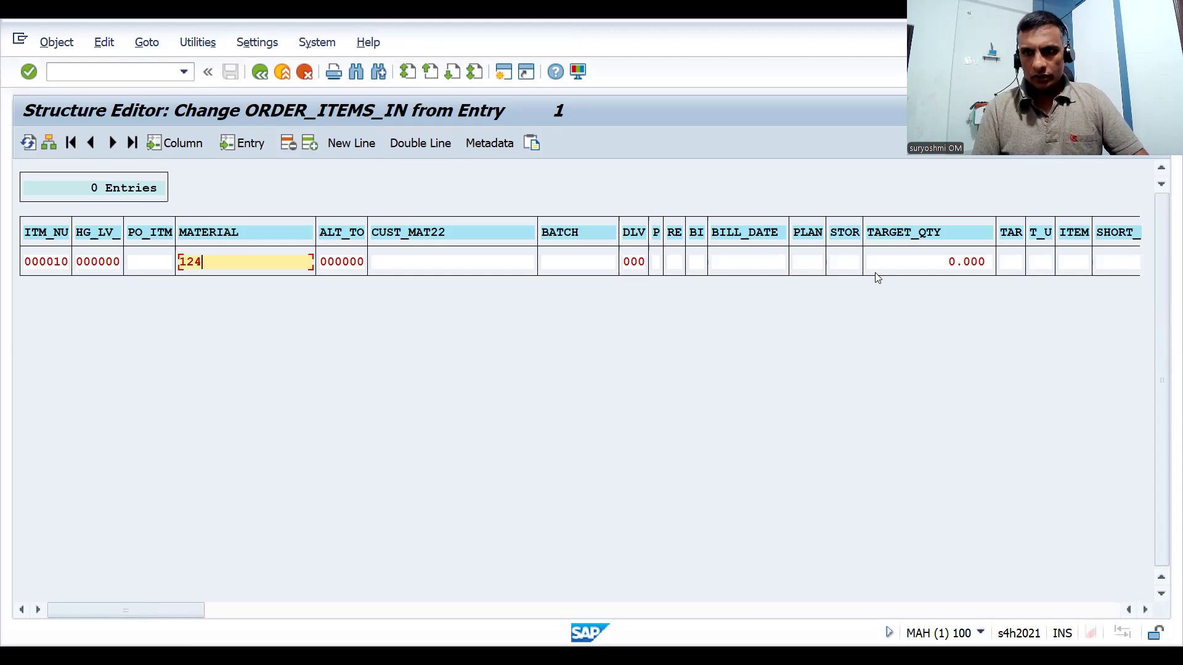
Step: Set the item line's TARGET_QTY to 10 and return to the function module test screen
{"action": "left_click", "coordinate": [952, 264]}
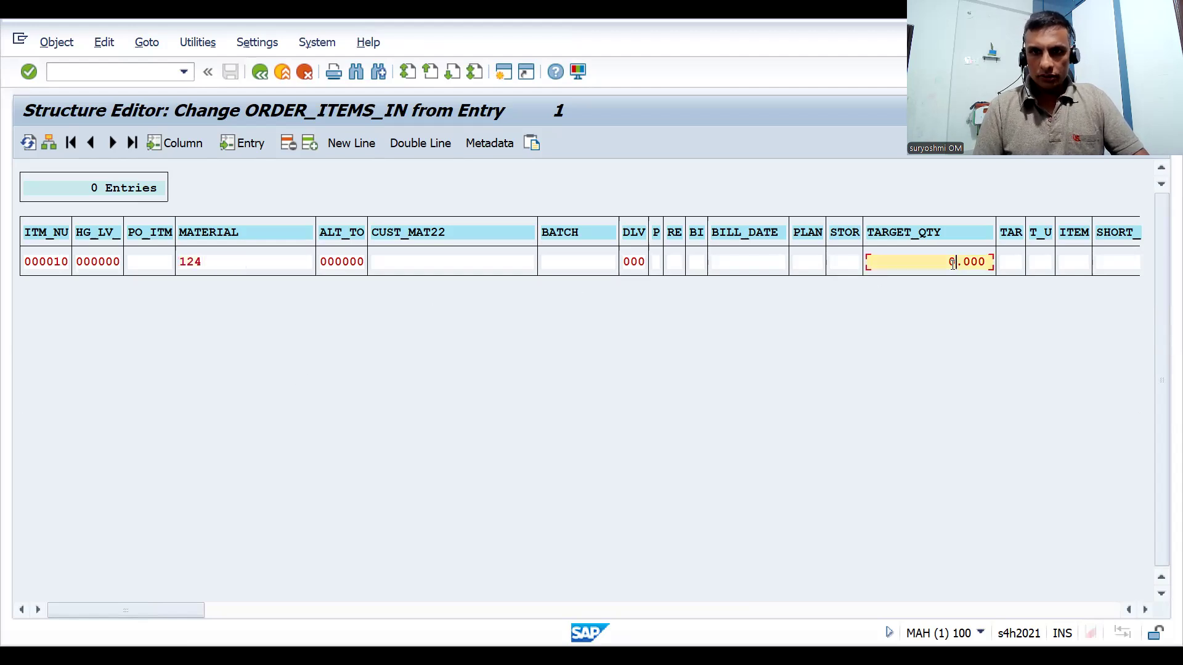
{"action": "key", "text": "Delete"}
{"action": "key", "text": "Delete"}
{"action": "key", "text": "Delete"}
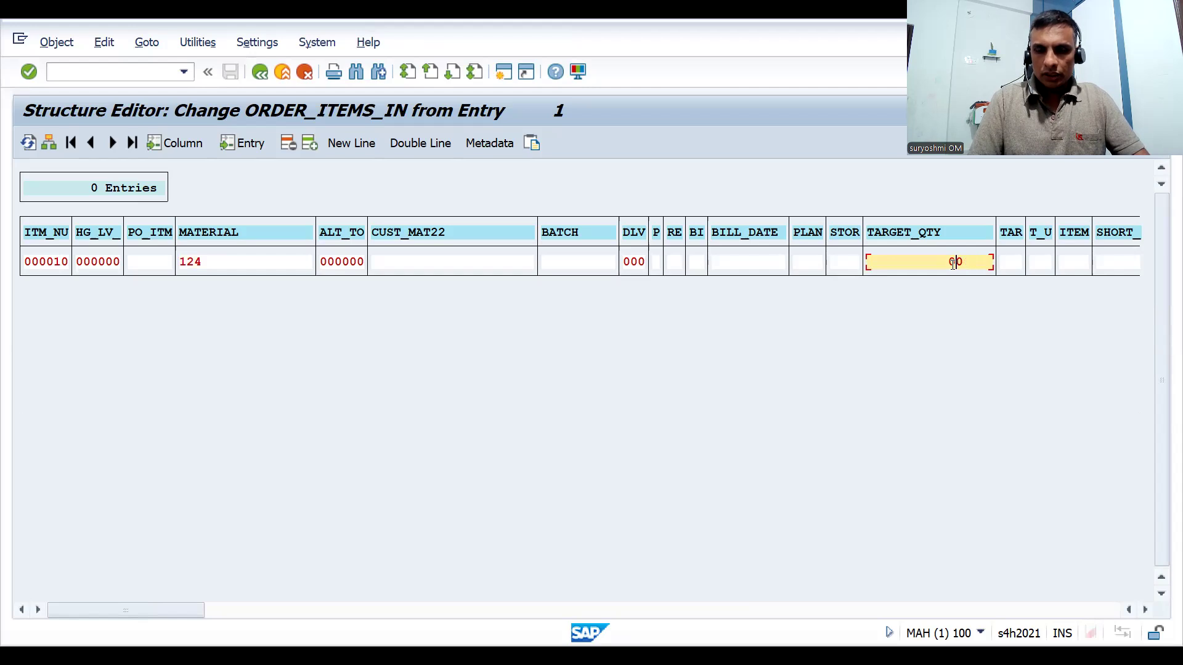
{"action": "key", "text": "Delete"}
{"action": "key", "text": "BackSpace"}
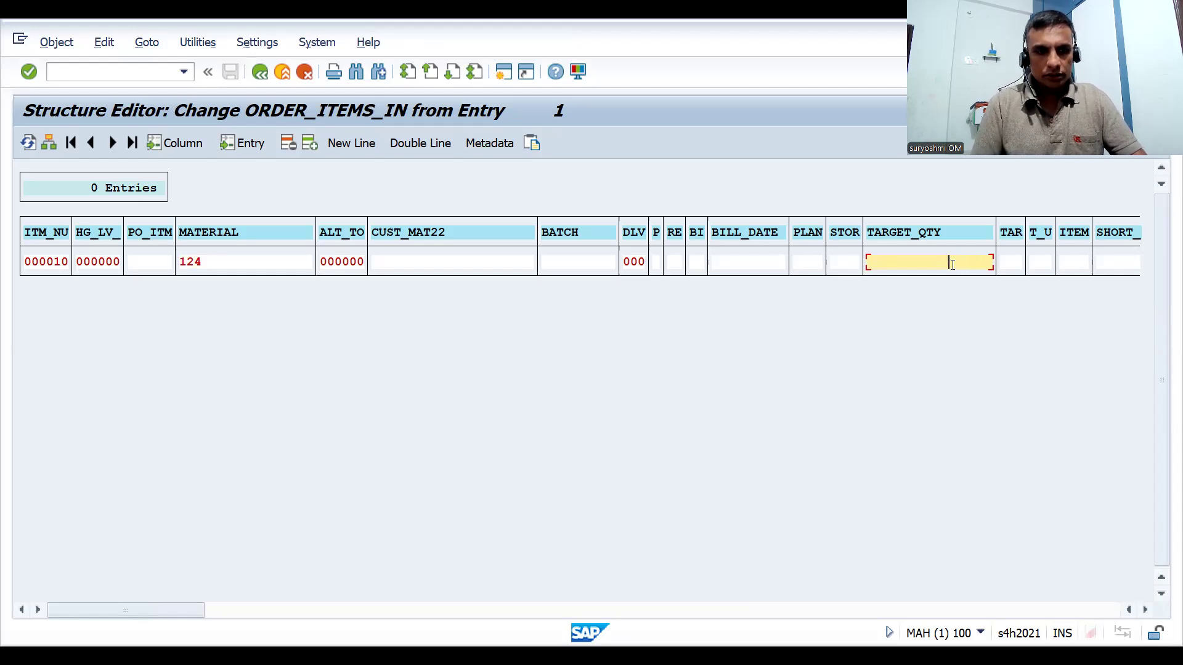
{"action": "type", "text": "10"}
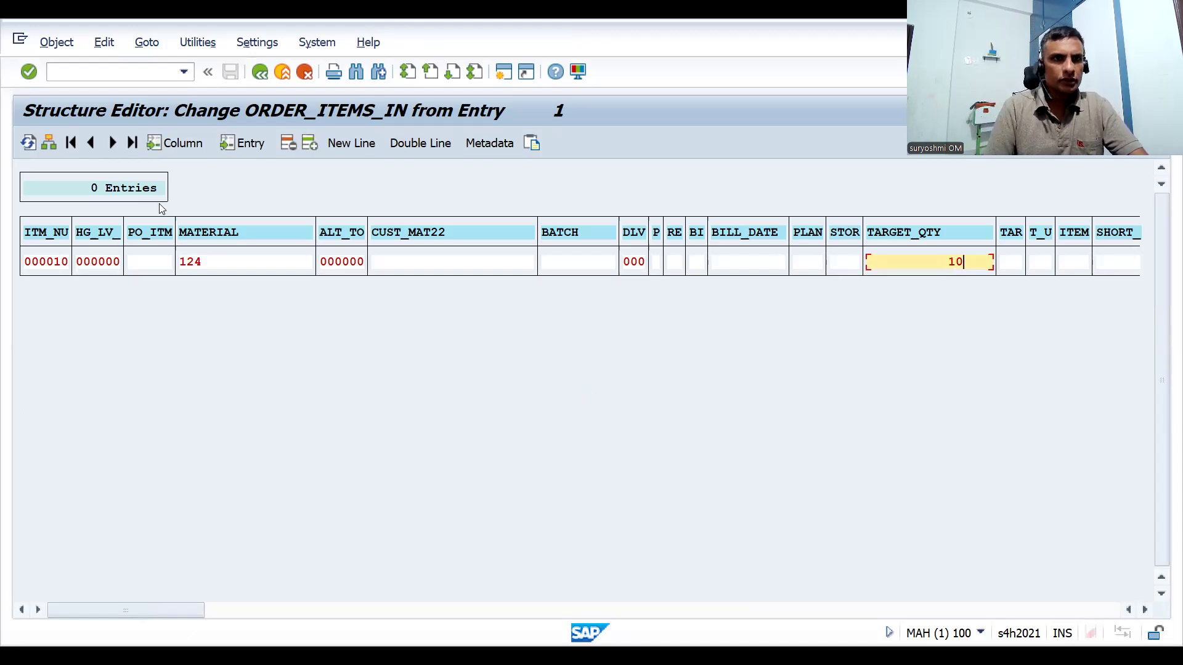
{"action": "key", "text": "F3"}
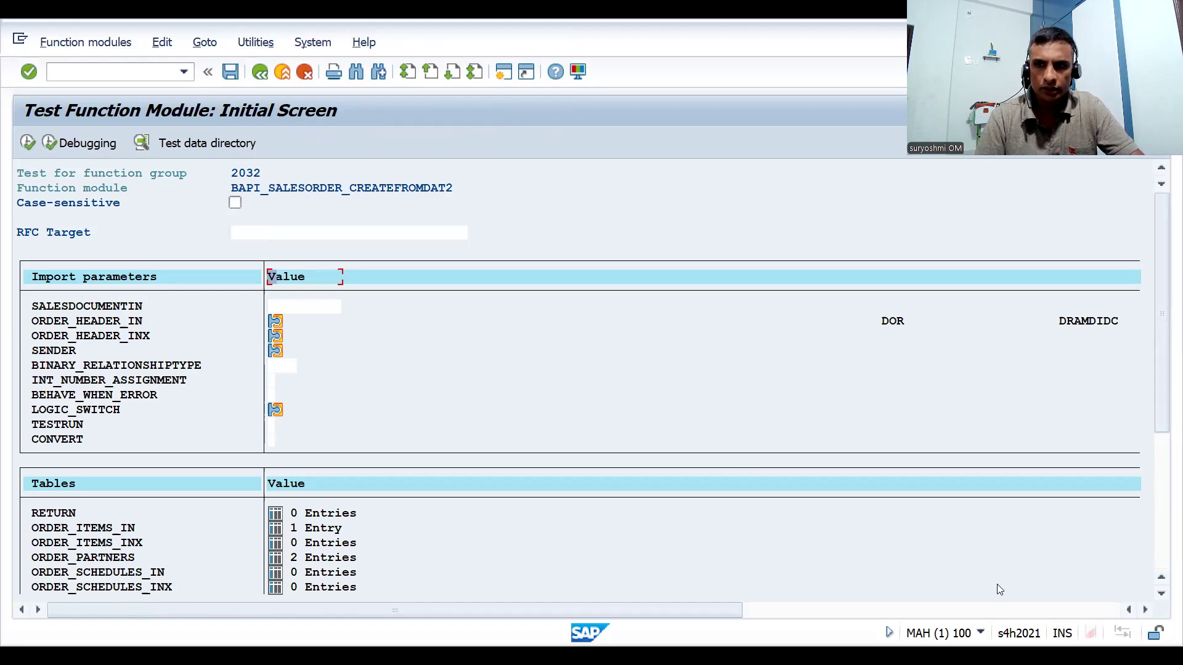
Step: Execute the function module test, read the message in the RETURN result table, and go back to the result screen
{"action": "left_click", "coordinate": [1161, 543]}
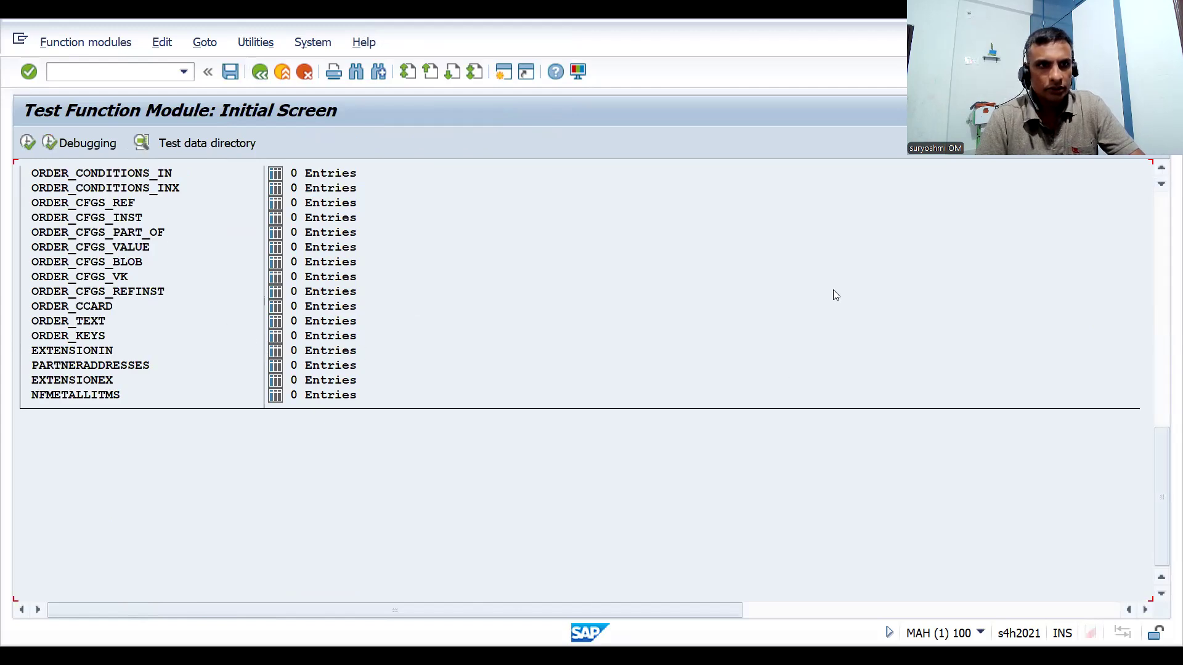
{"action": "left_click", "coordinate": [1165, 239]}
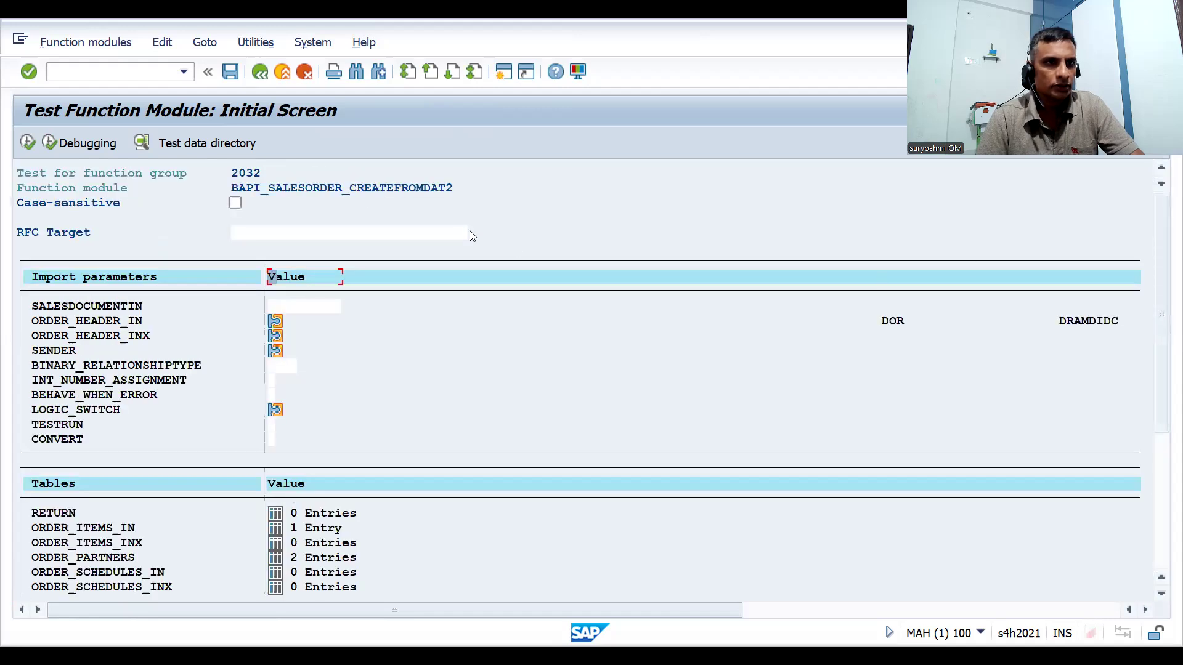
{"action": "left_click", "coordinate": [28, 143]}
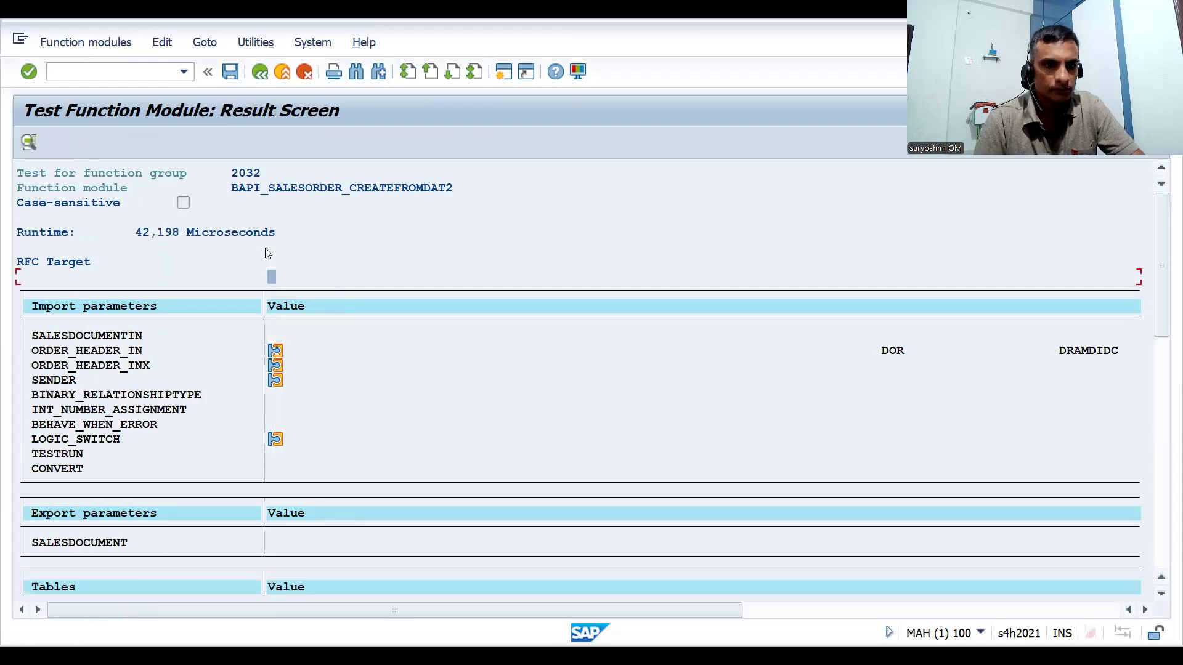
{"action": "left_click", "coordinate": [1163, 525]}
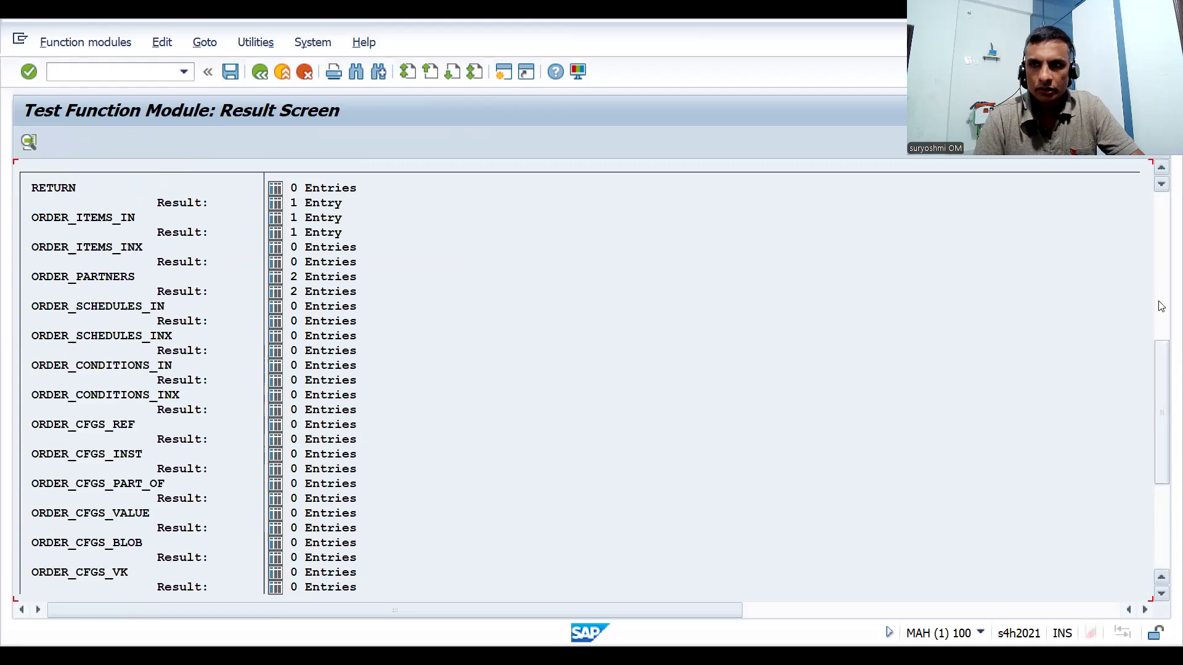
{"action": "left_click", "coordinate": [1161, 276]}
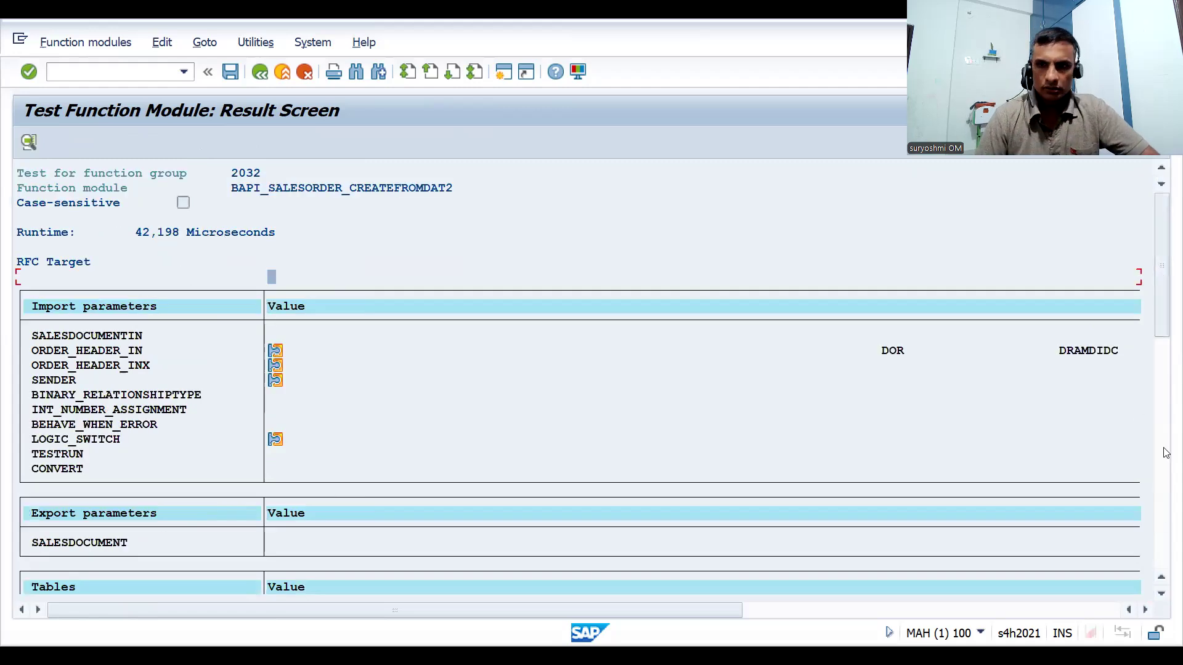
{"action": "left_click", "coordinate": [1161, 559]}
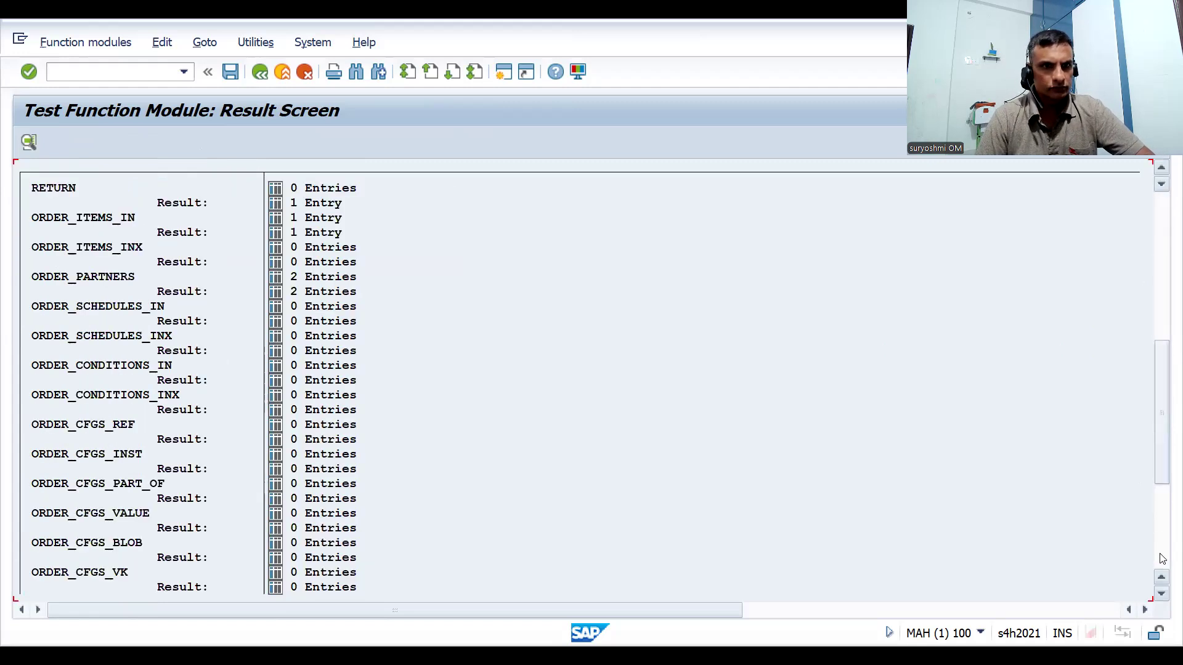
{"action": "left_click", "coordinate": [276, 205]}
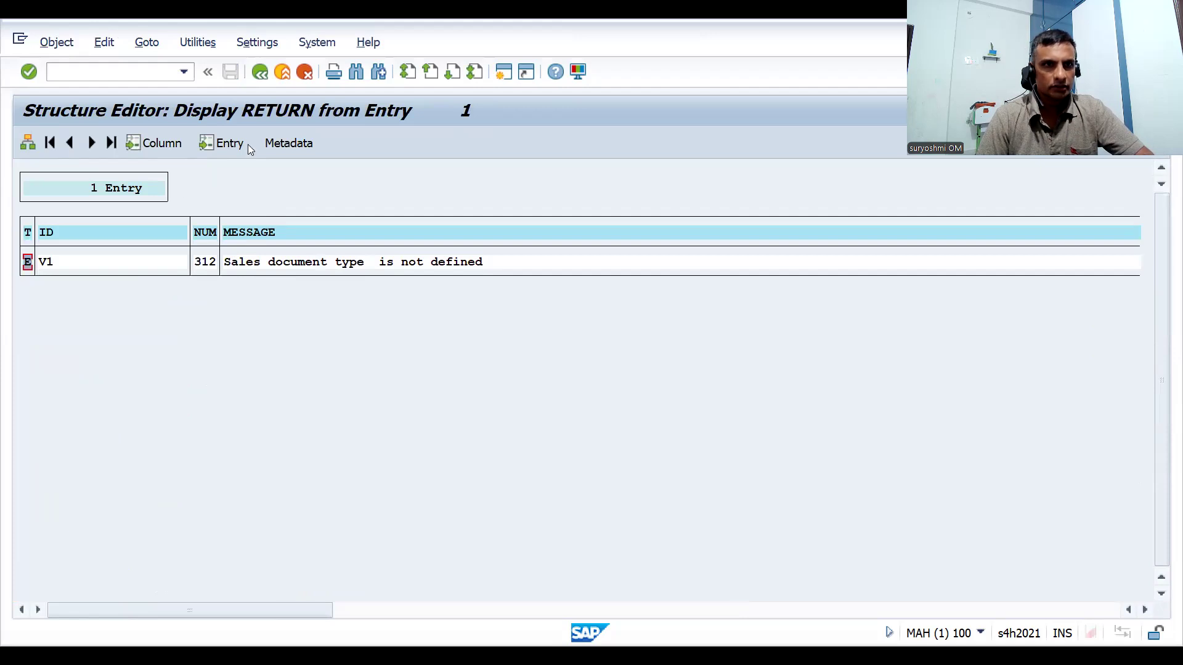
{"action": "key", "text": "F3"}
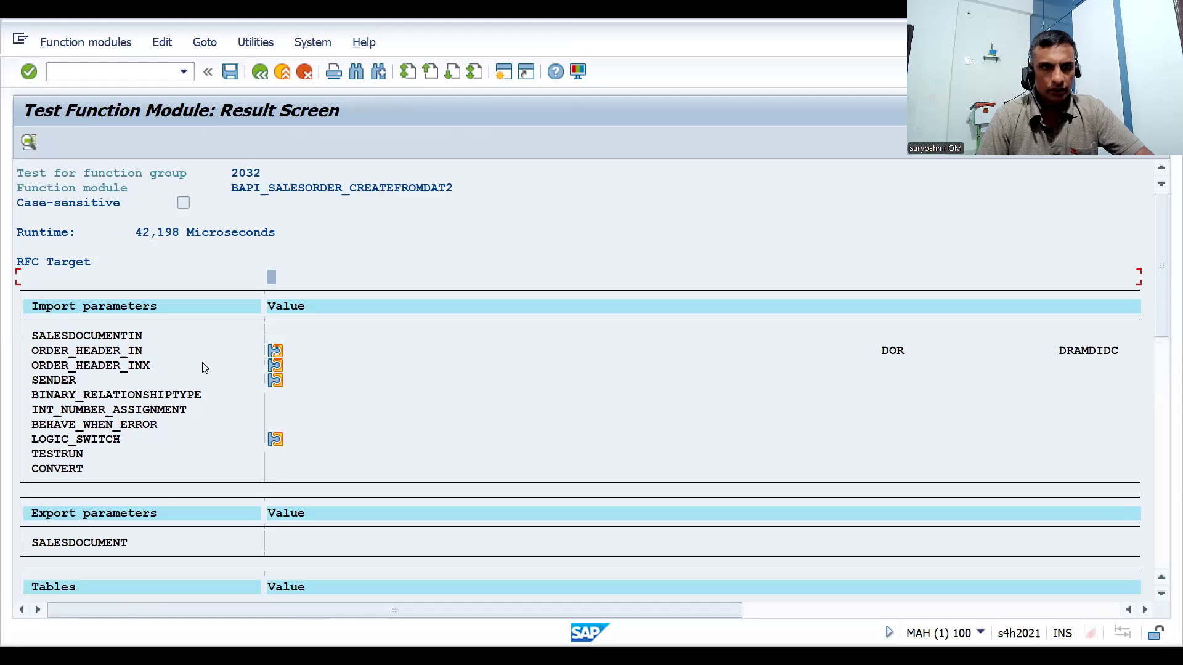
Step: Review the ORDER_HEADER_IN values that were passed in the test run
{"action": "left_click", "coordinate": [275, 353]}
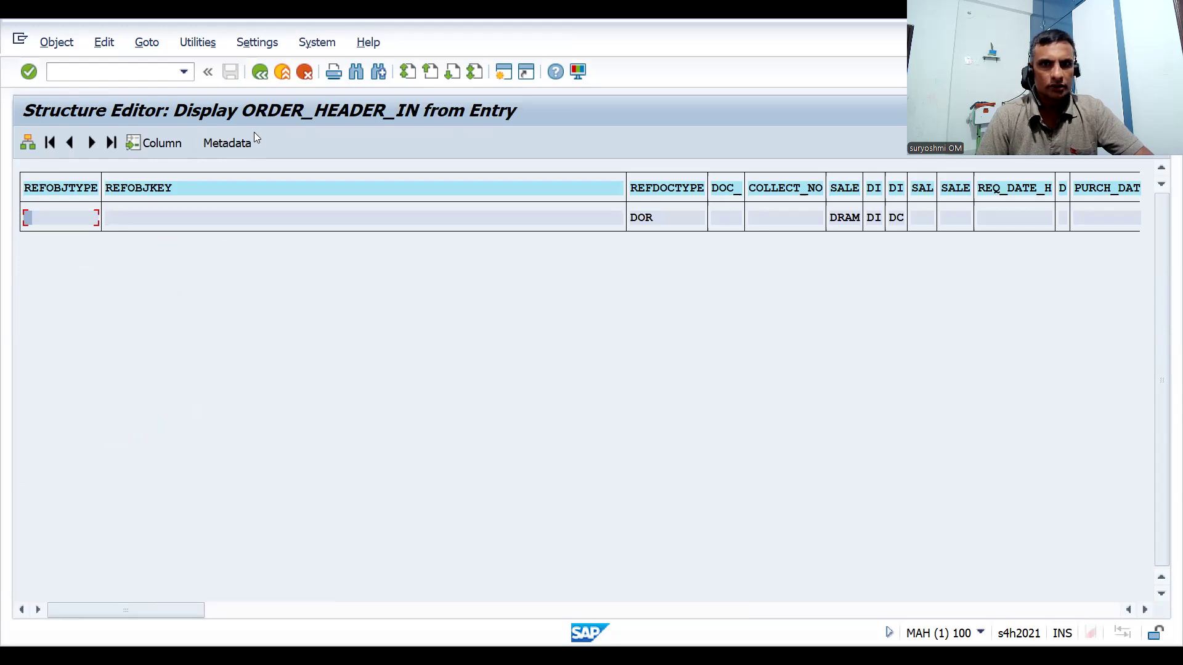
{"action": "key", "text": "F3"}
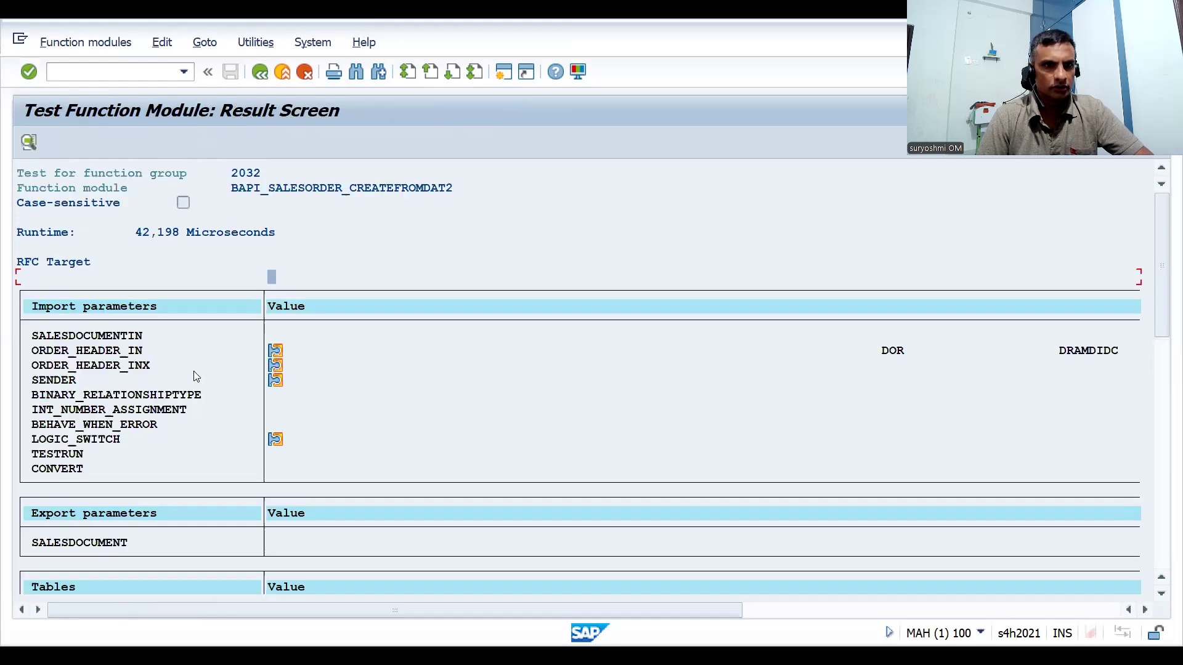
{"action": "left_click", "coordinate": [275, 353]}
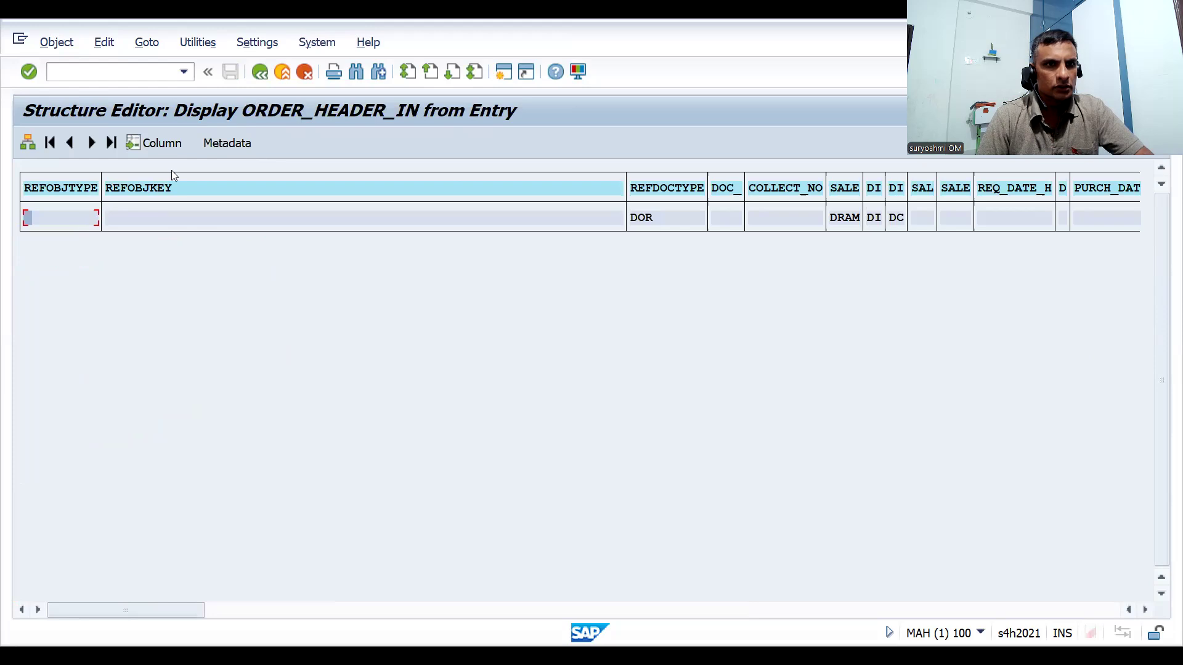
{"action": "key", "text": "shift+F3"}
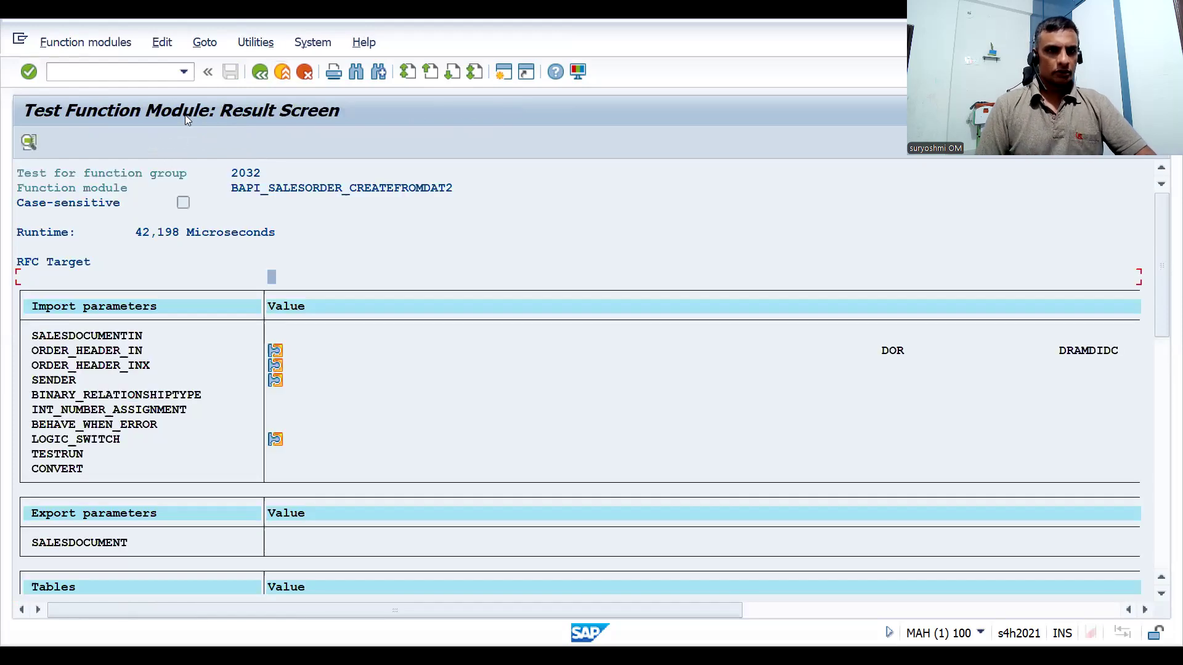
Step: Return to the initial test screen and open ORDER_HEADER_IN for editing
{"action": "key", "text": "shift+F3"}
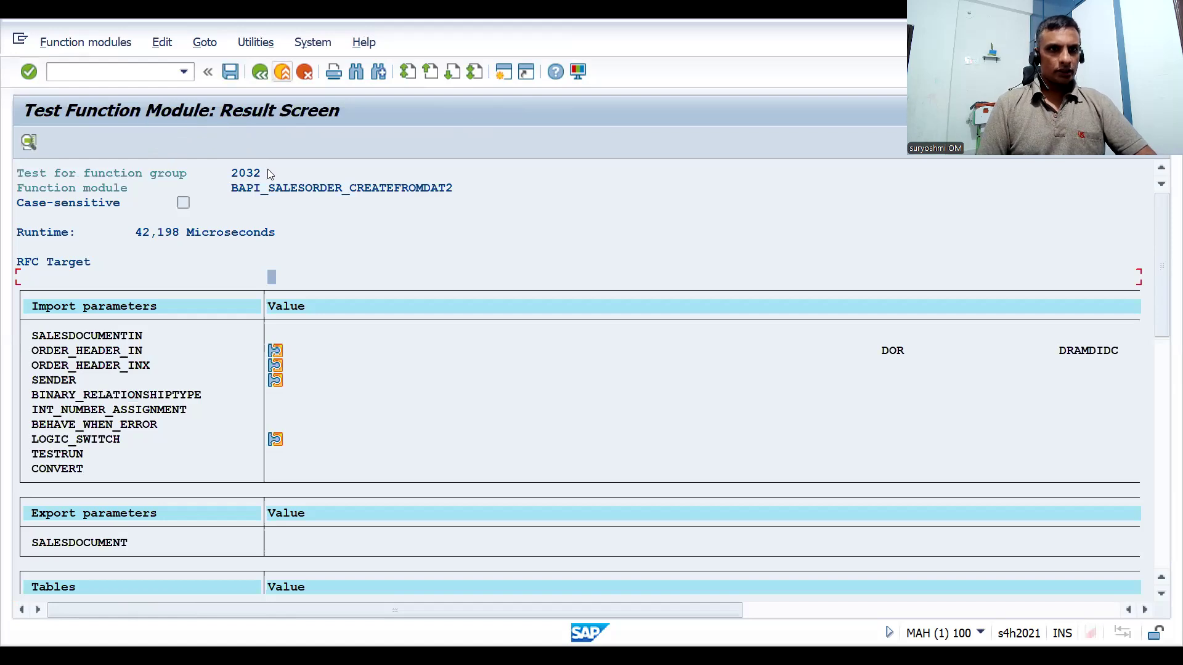
{"action": "key", "text": "F3"}
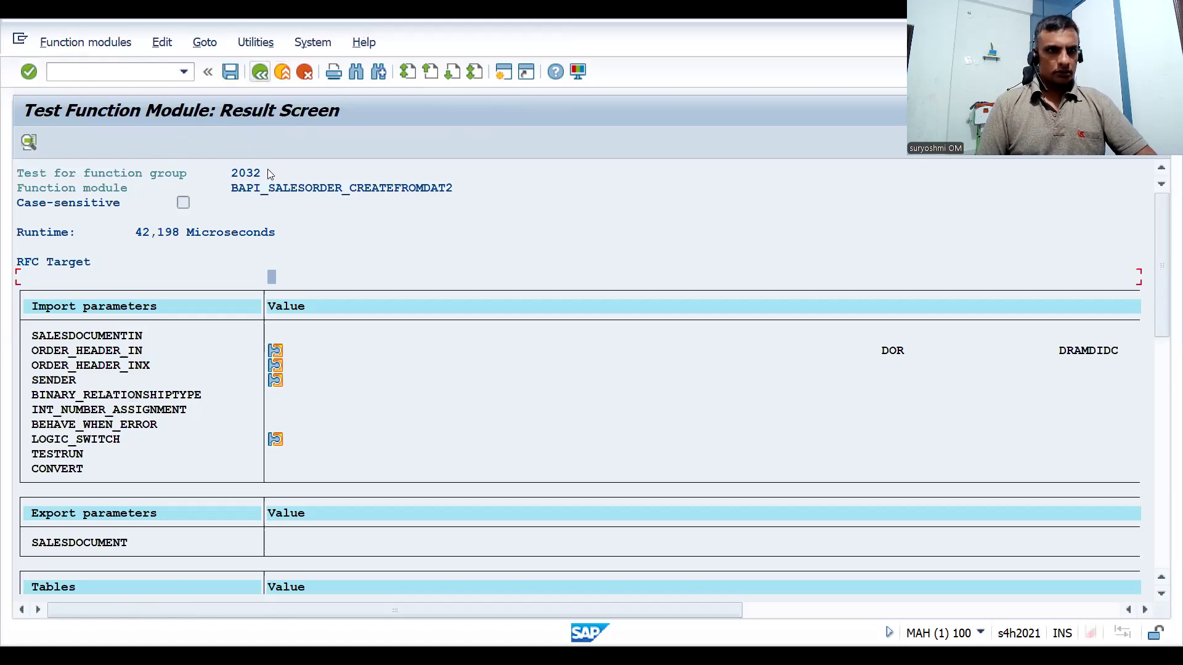
{"action": "left_click", "coordinate": [260, 72]}
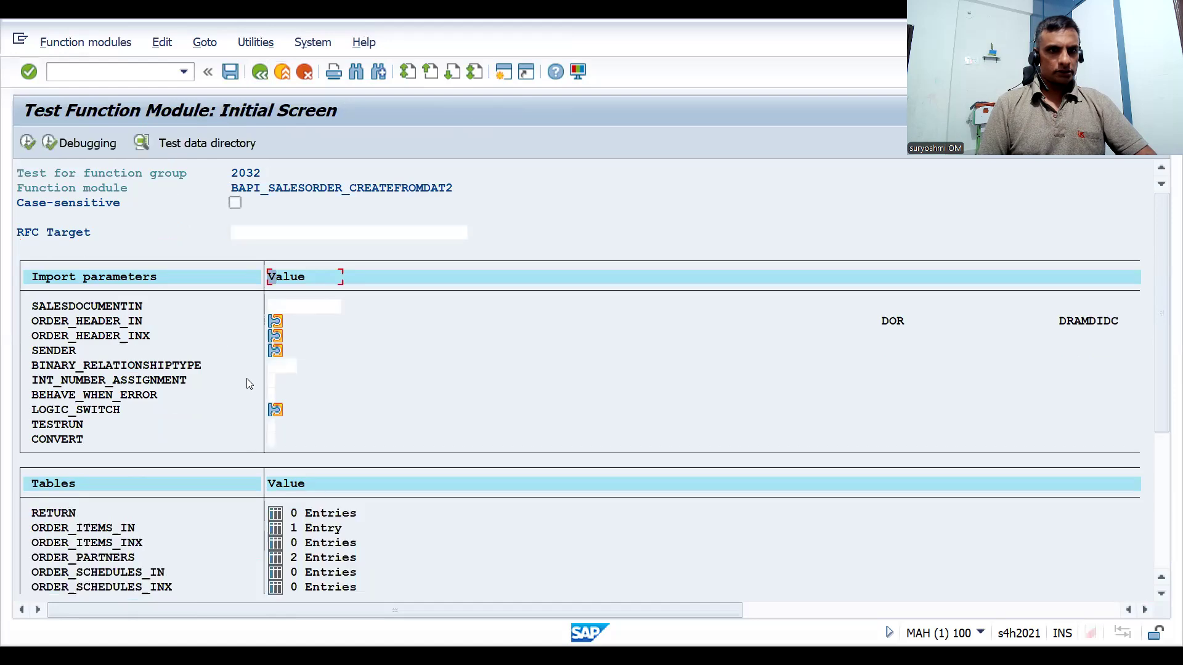
{"action": "left_click", "coordinate": [275, 322]}
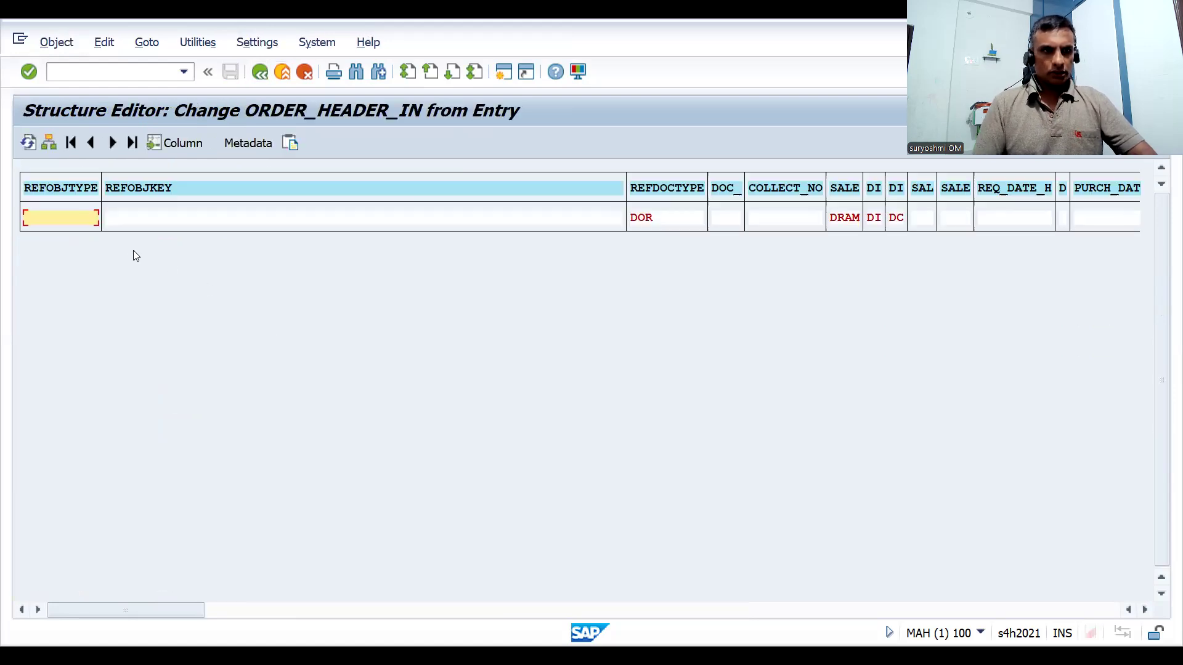
{"action": "type", "text": "DOR"}
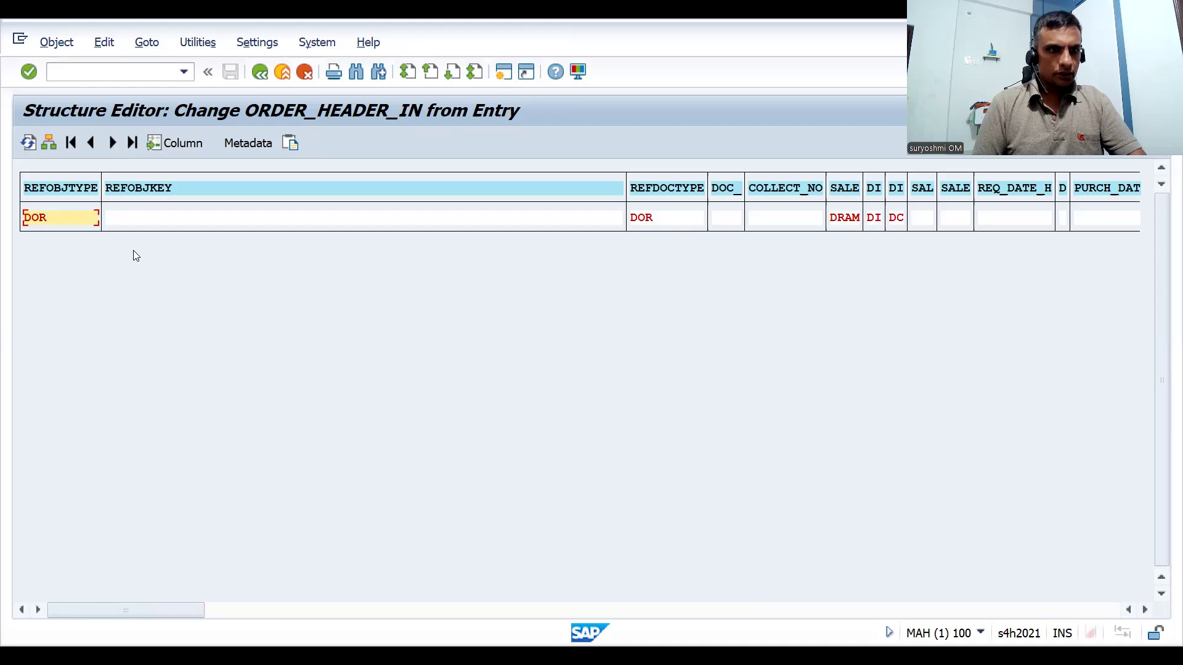
{"action": "left_click", "coordinate": [662, 220]}
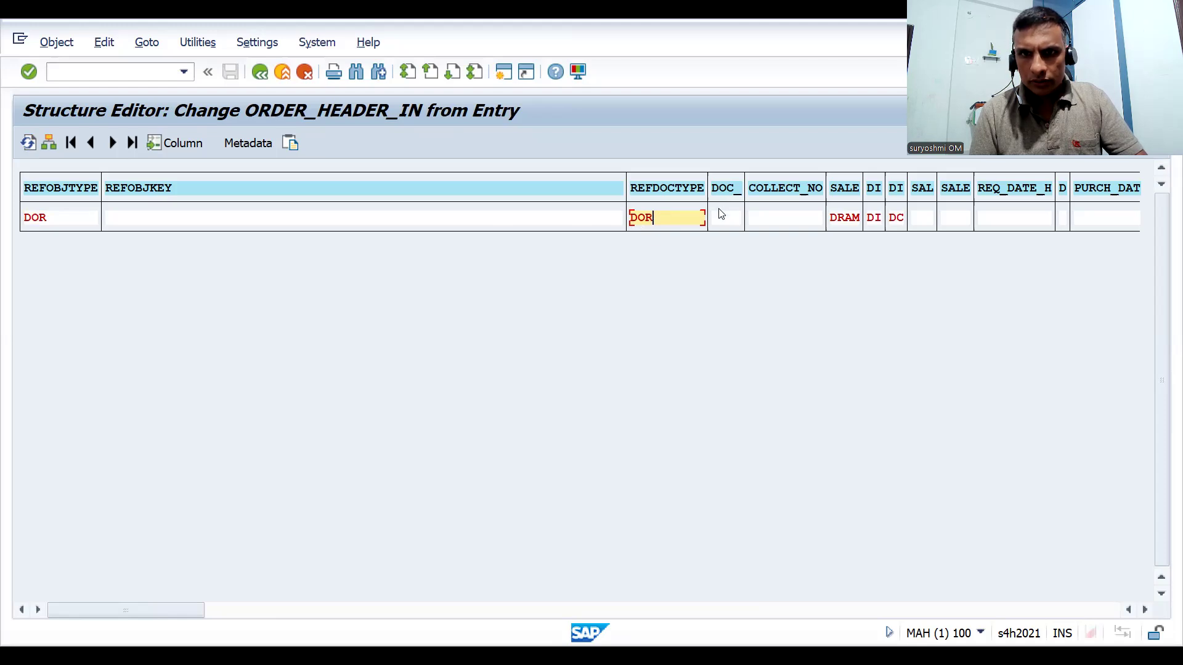
{"action": "left_click", "coordinate": [709, 222]}
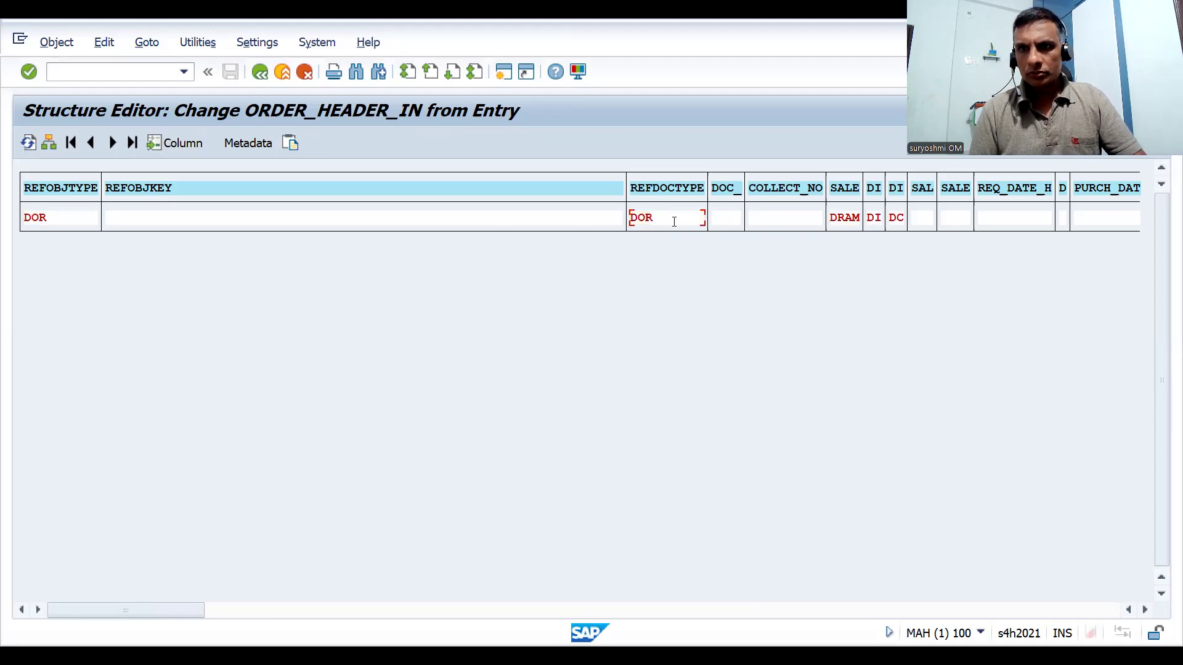
Step: In the ORDER_HEADER_IN single-structure view, set DOC_TYPE to DOR, clear REFDOCTYPE, and accept the header values
{"action": "left_click", "coordinate": [50, 144]}
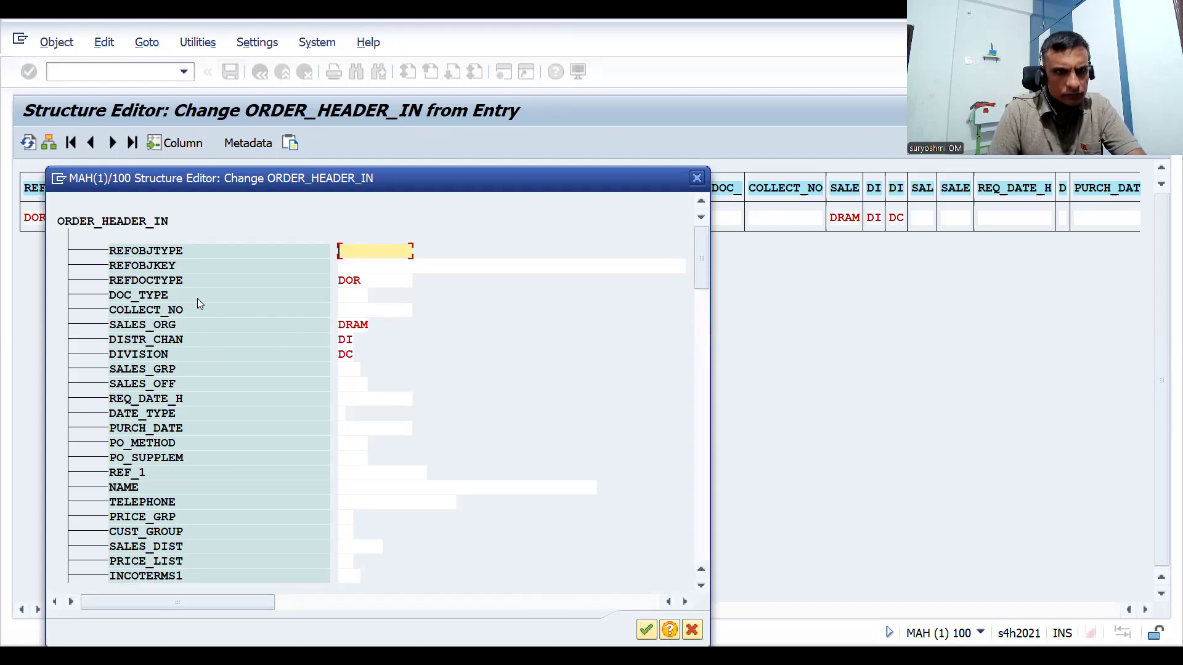
{"action": "left_click", "coordinate": [349, 295]}
{"action": "type", "text": "DOR"}
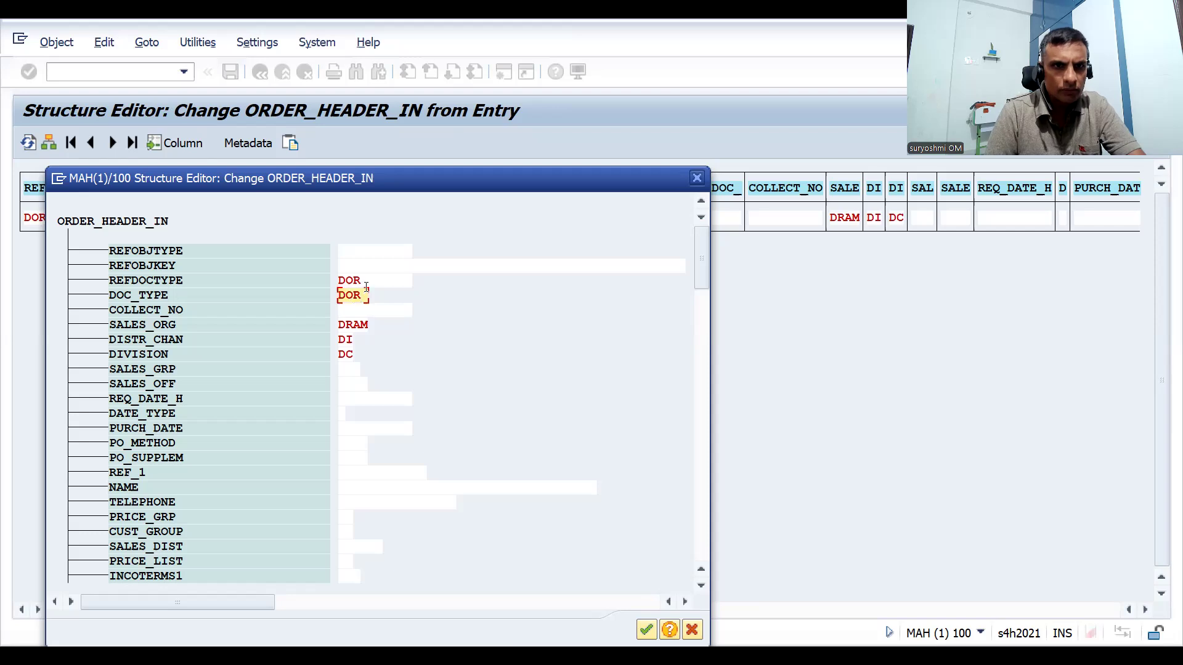
{"action": "left_click", "coordinate": [366, 285]}
{"action": "key", "text": "BackSpace"}
{"action": "type", "text": "==="}
{"action": "key", "text": "BackSpace"}
{"action": "key", "text": "BackSpace"}
{"action": "key", "text": "BackSpace"}
{"action": "key", "text": "BackSpace"}
{"action": "key", "text": "BackSpace"}
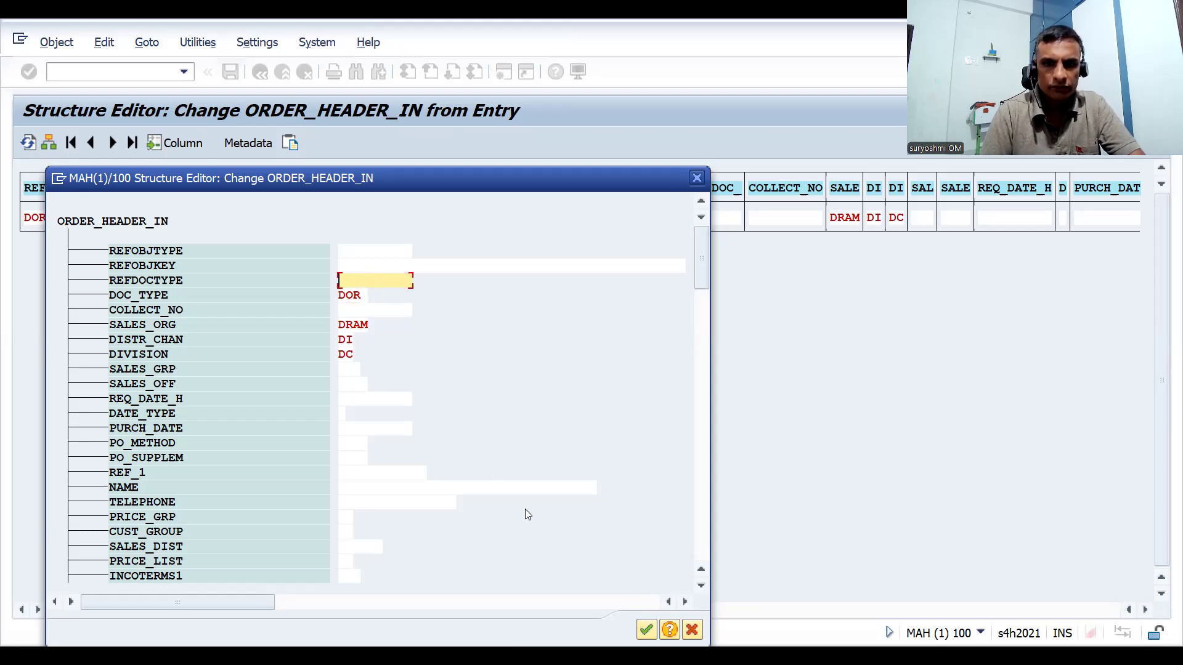
{"action": "left_click", "coordinate": [647, 631]}
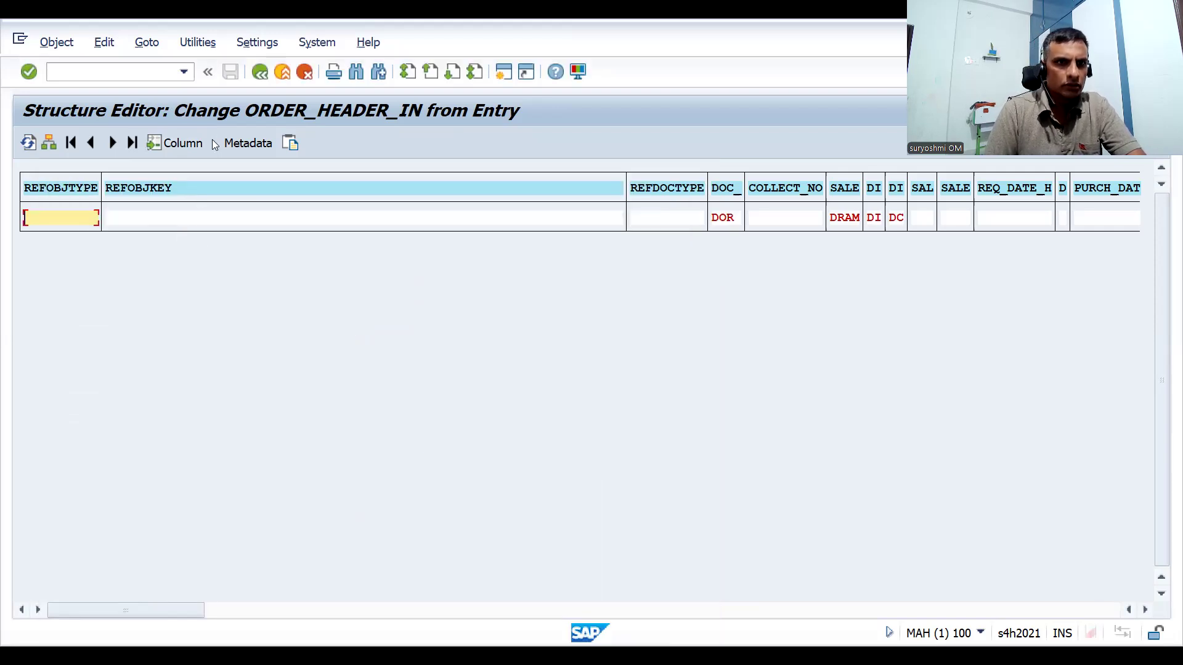
Step: Return to the initial test screen, execute the function module test, and read the messages in the RETURN result table
{"action": "left_click", "coordinate": [259, 72]}
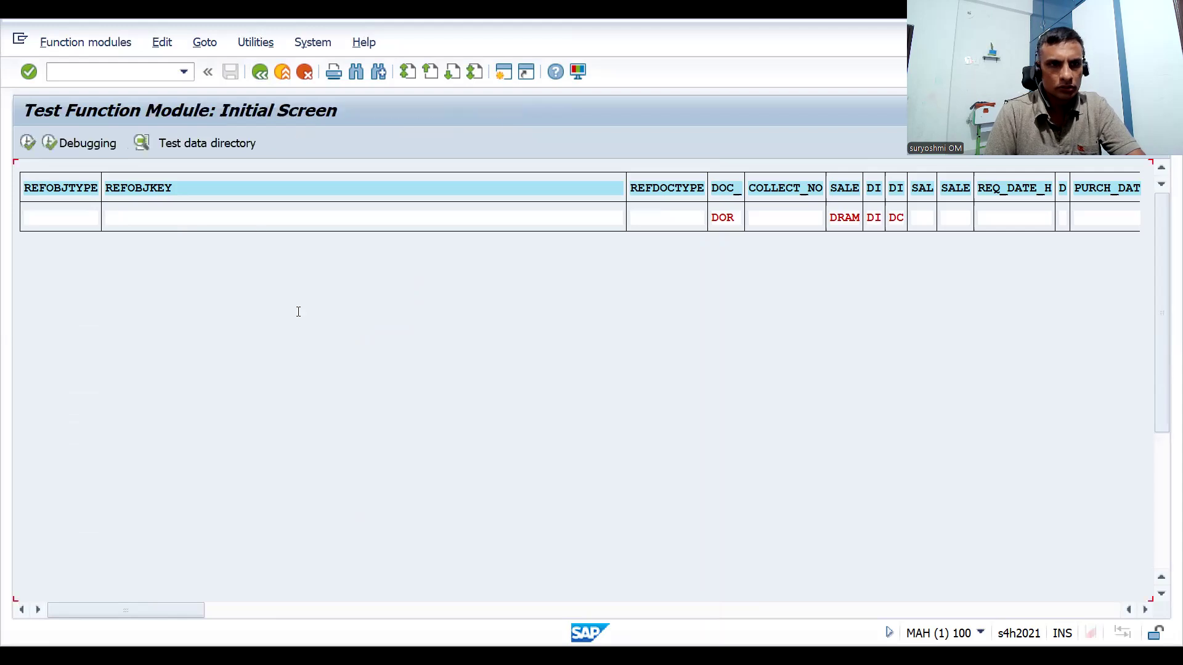
{"action": "left_click", "coordinate": [28, 147]}
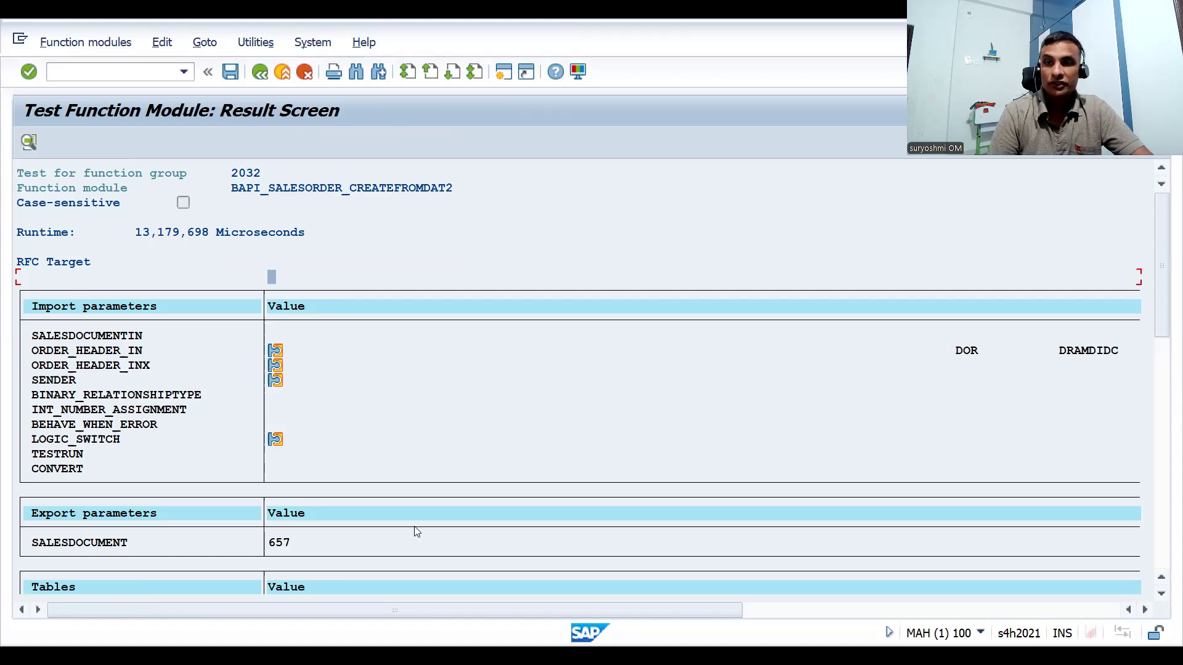
{"action": "left_click", "coordinate": [1165, 465]}
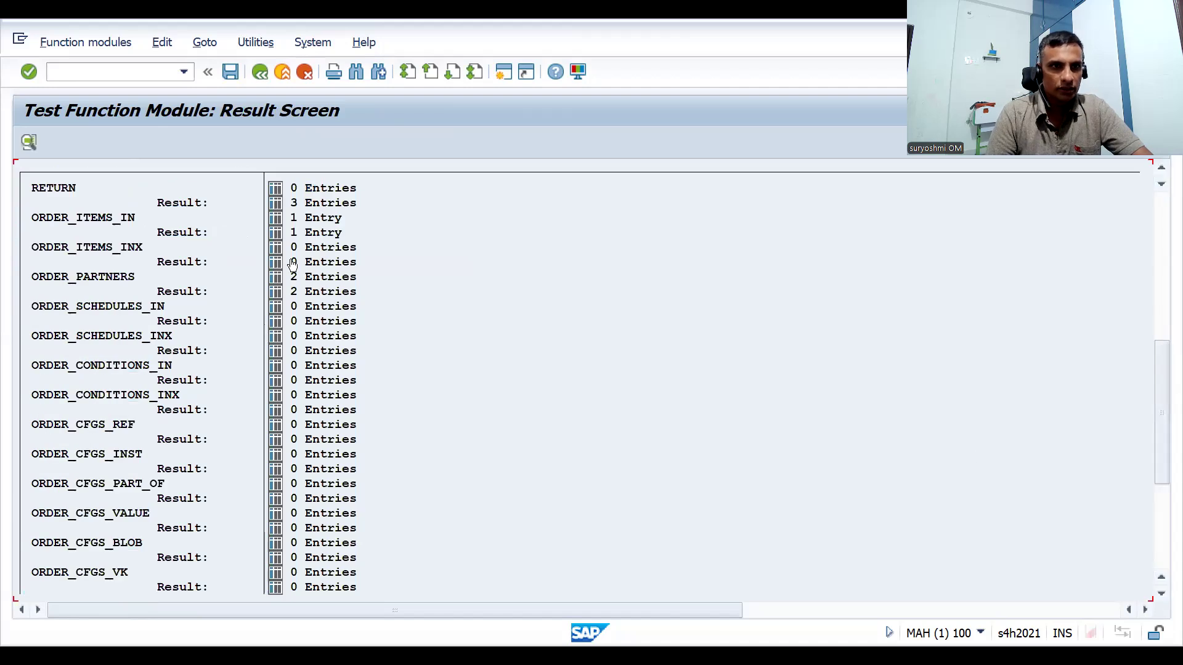
{"action": "left_click", "coordinate": [275, 206]}
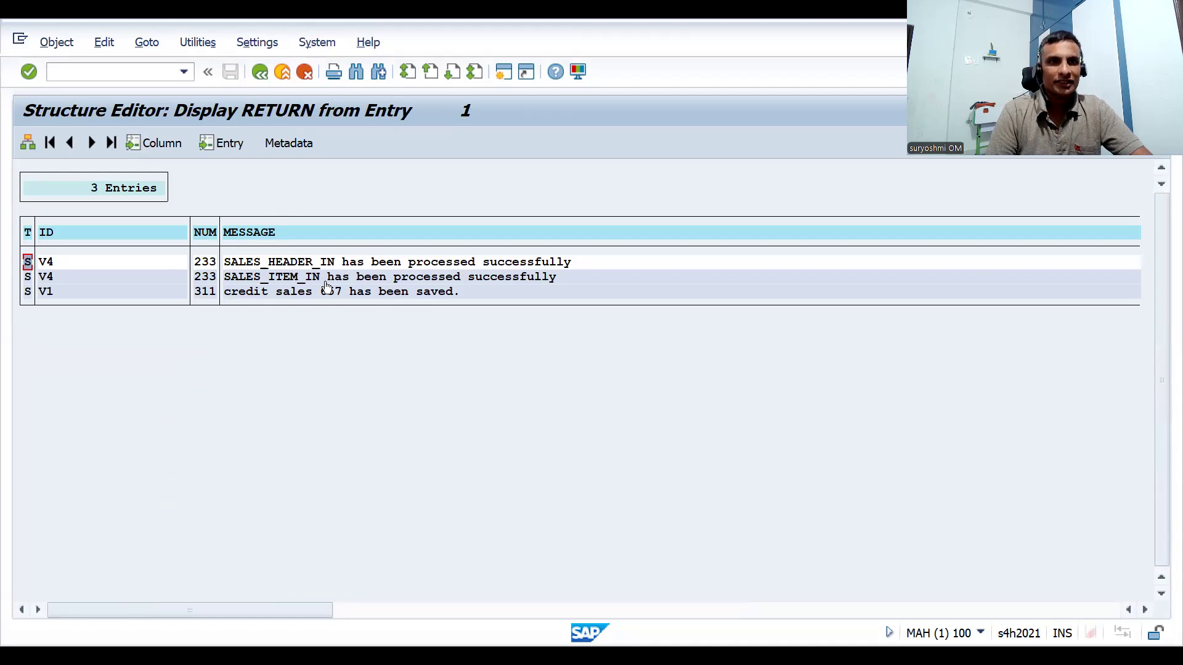
{"action": "key", "text": "F3"}
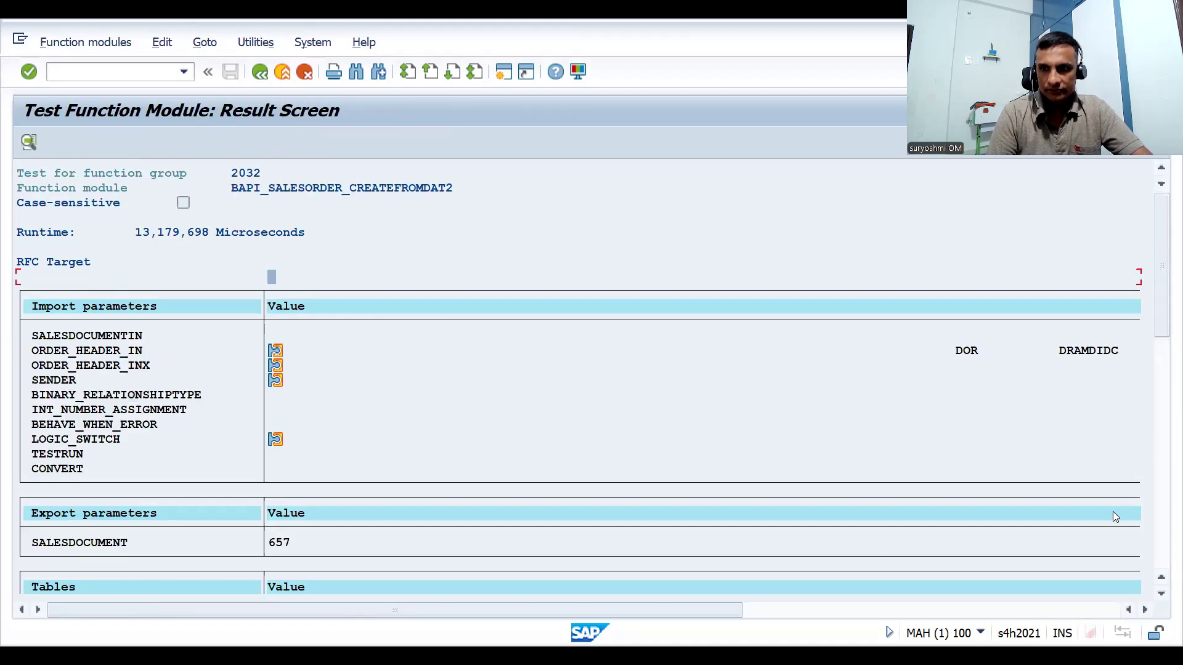
{"action": "left_click", "coordinate": [1164, 566]}
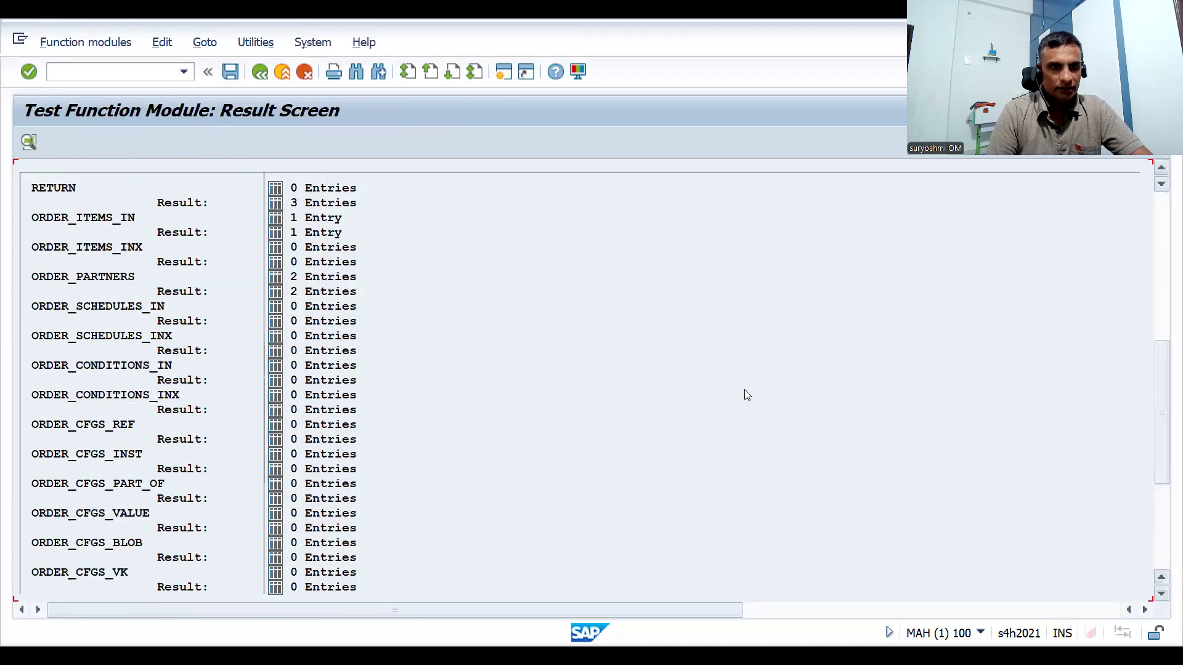
{"action": "left_click", "coordinate": [275, 204]}
{"action": "key", "text": "F3"}
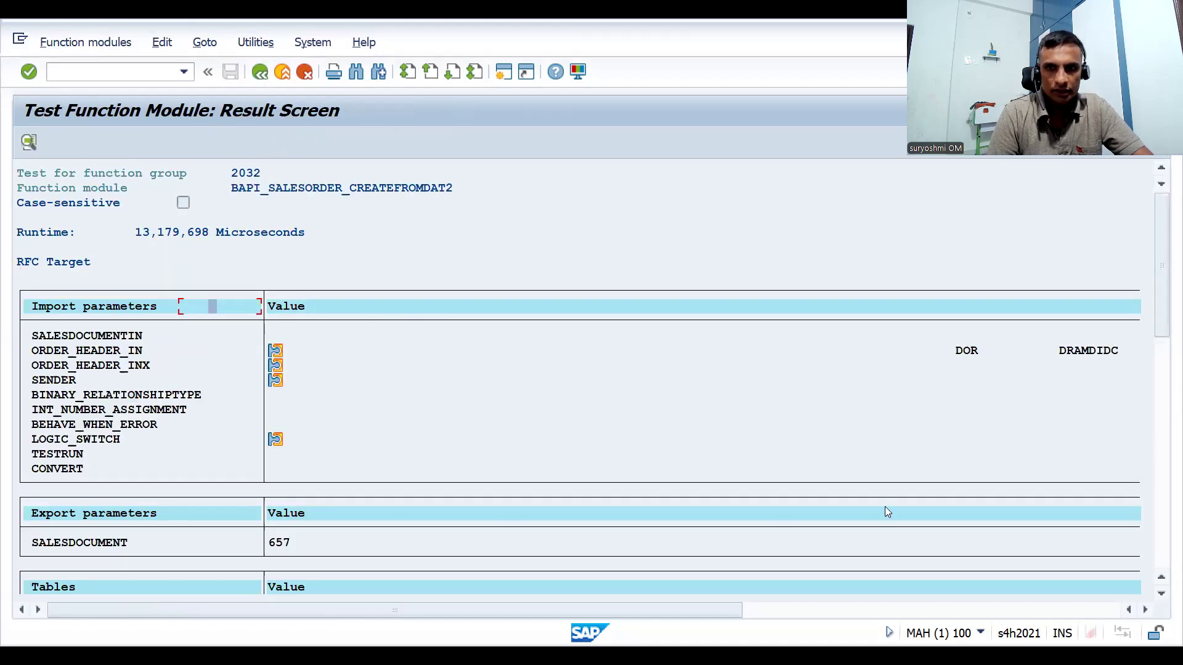
Step: Review the ORDER_ITEMS_IN and ORDER_PARTNERS entries of the test run and go back to the result screen
{"action": "left_click", "coordinate": [1165, 543]}
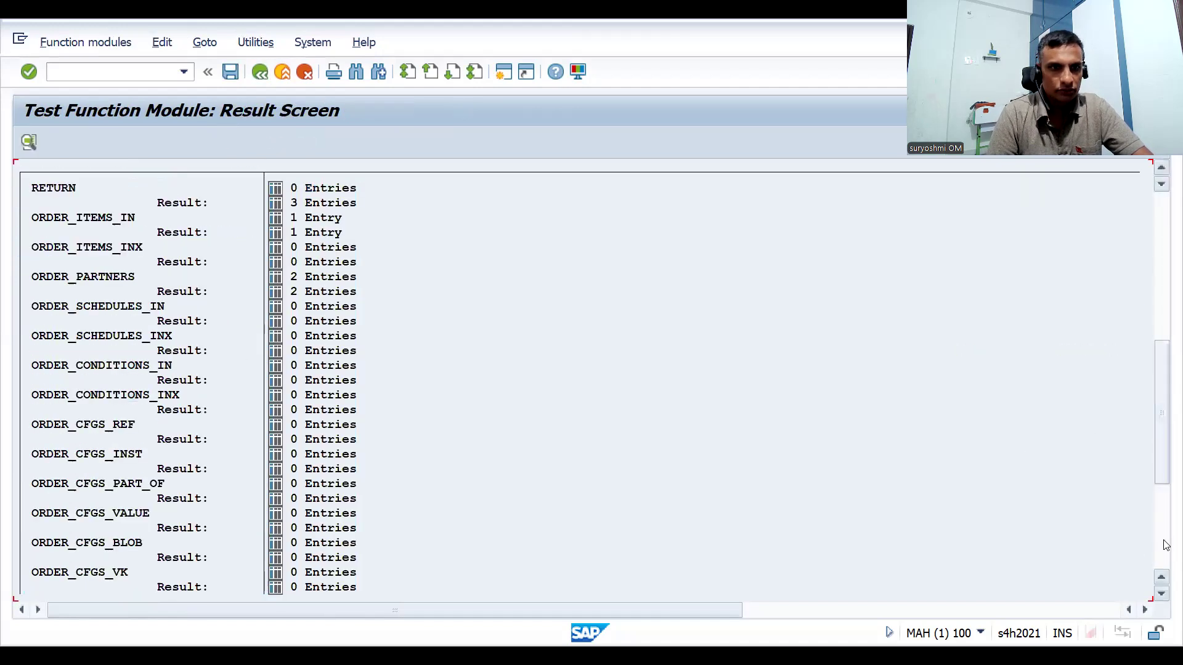
{"action": "left_click", "coordinate": [276, 220]}
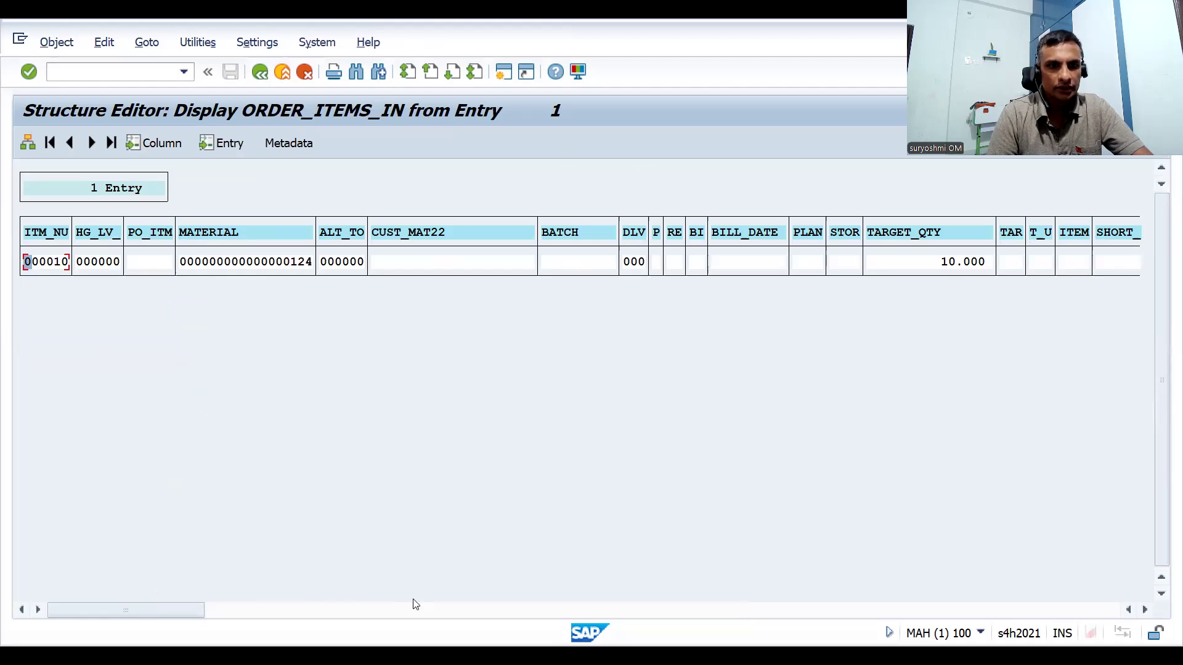
{"action": "left_click", "coordinate": [561, 611]}
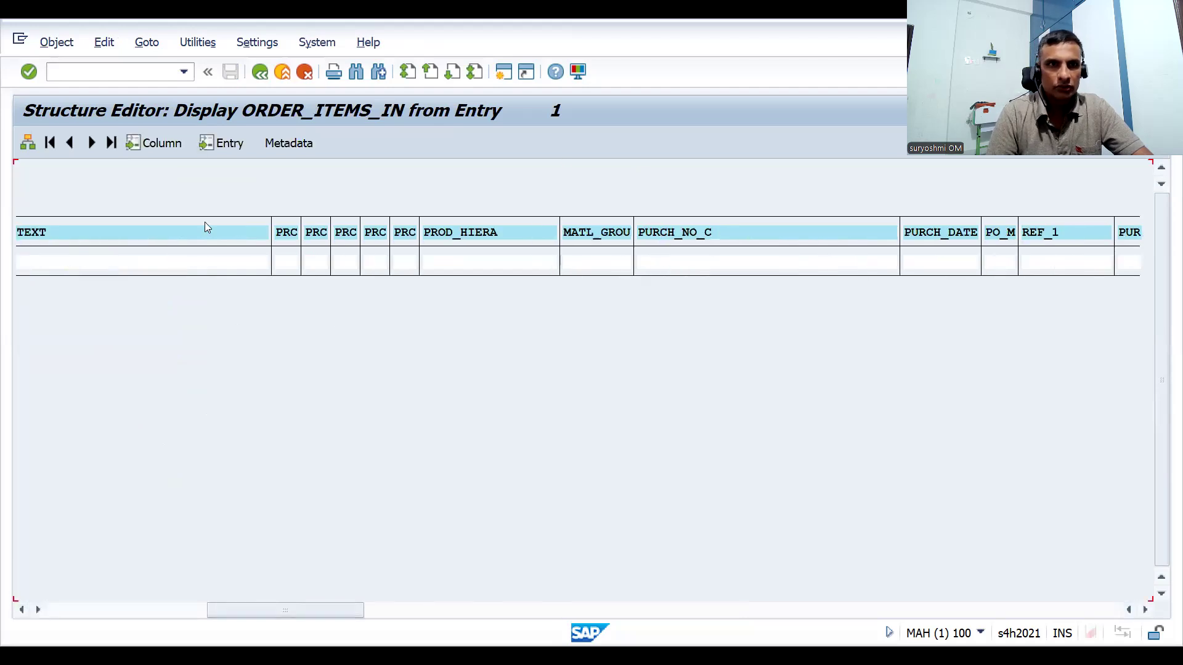
{"action": "key", "text": "F3"}
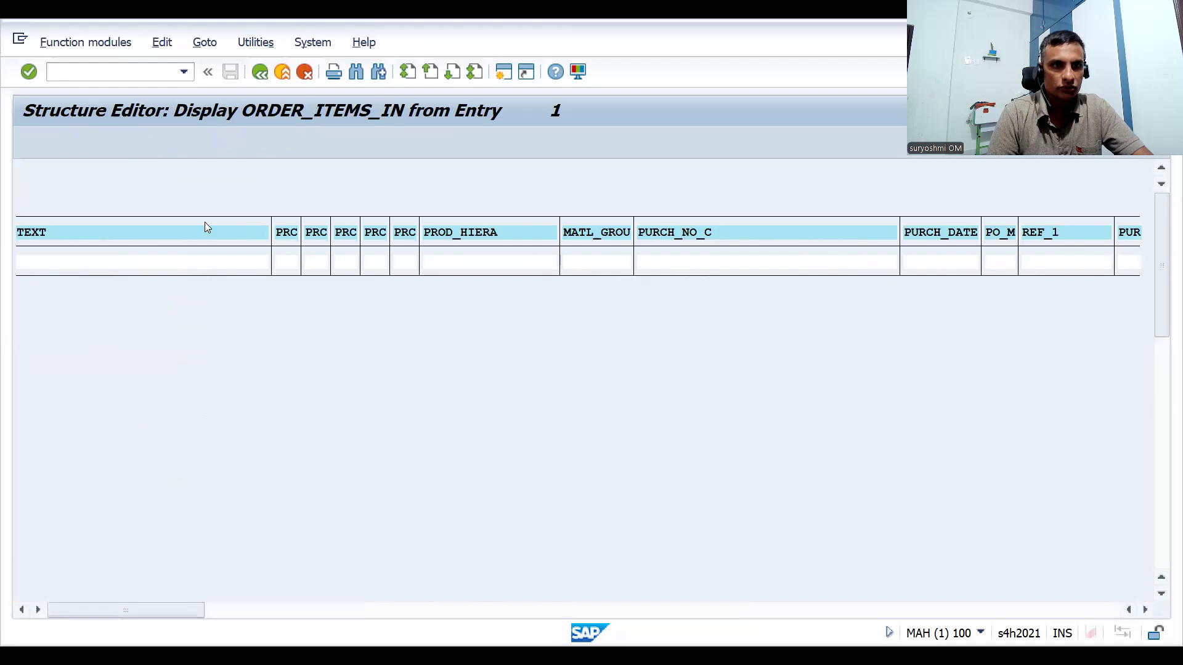
{"action": "left_click", "coordinate": [1164, 525]}
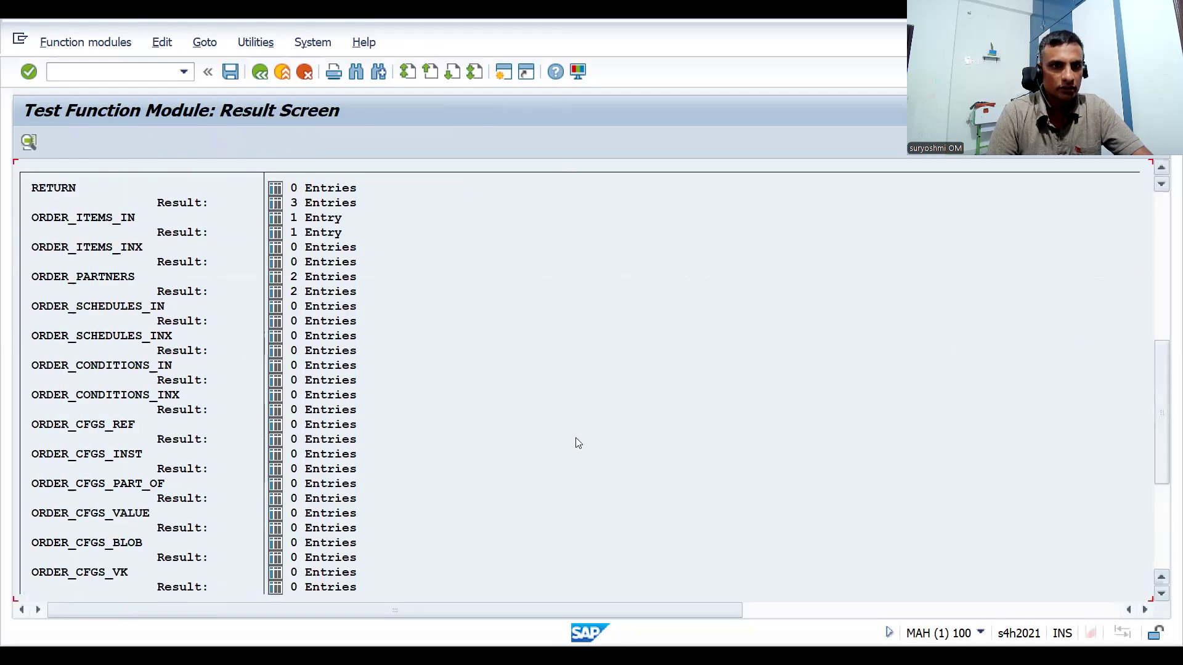
{"action": "left_click", "coordinate": [276, 288]}
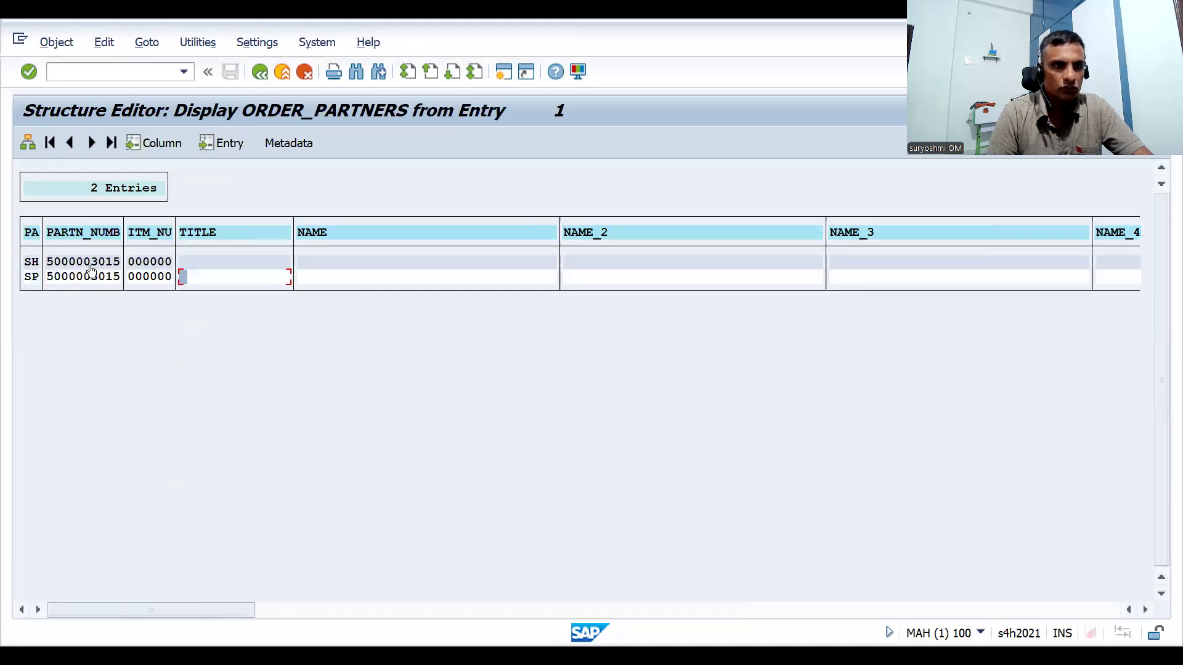
{"action": "key", "text": "F3"}
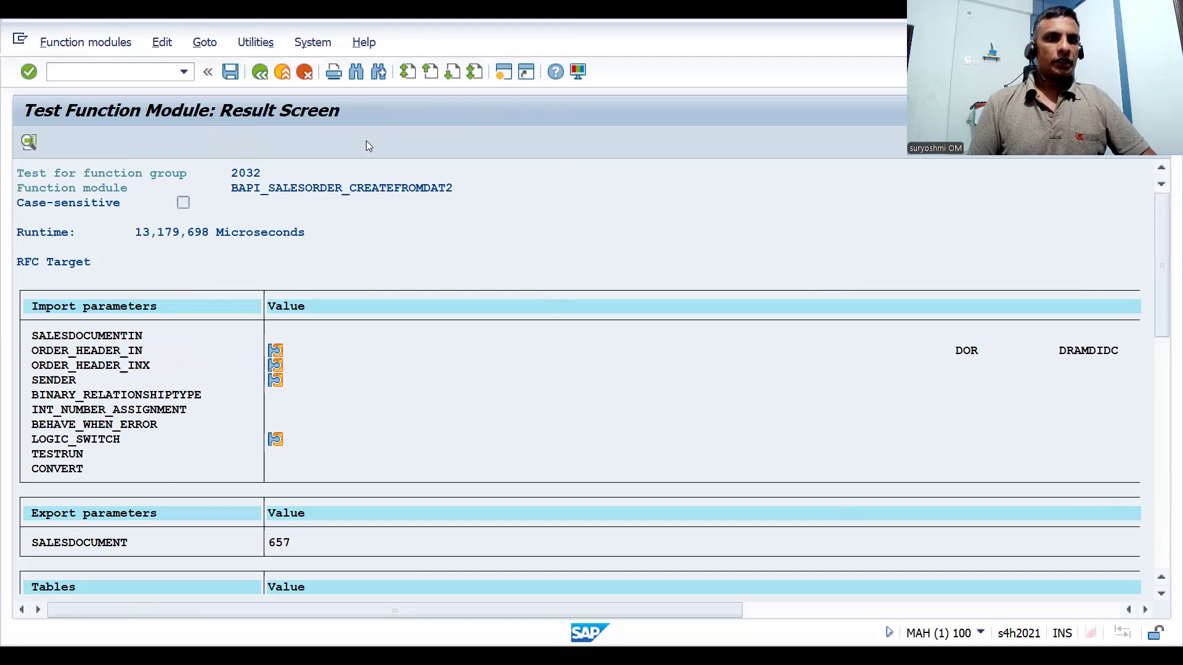
Step: Save the test data and results with the comment TEST123
{"action": "key", "text": "ctrl+s"}
{"action": "type", "text": "TEST"}
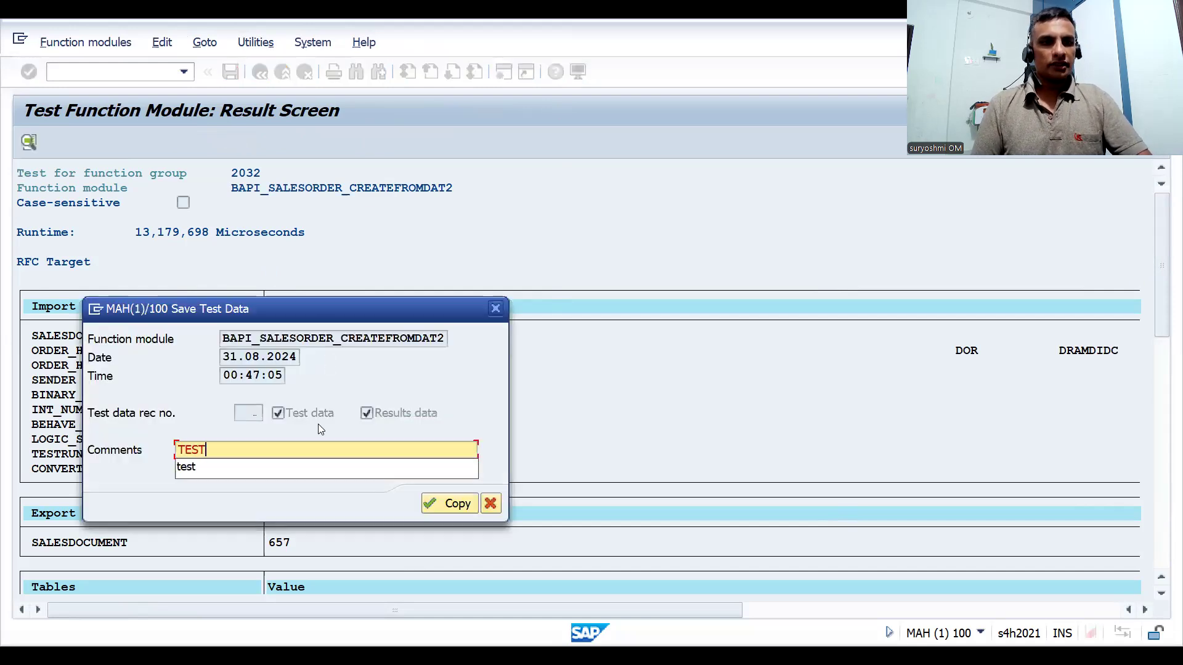
{"action": "type", "text": "123"}
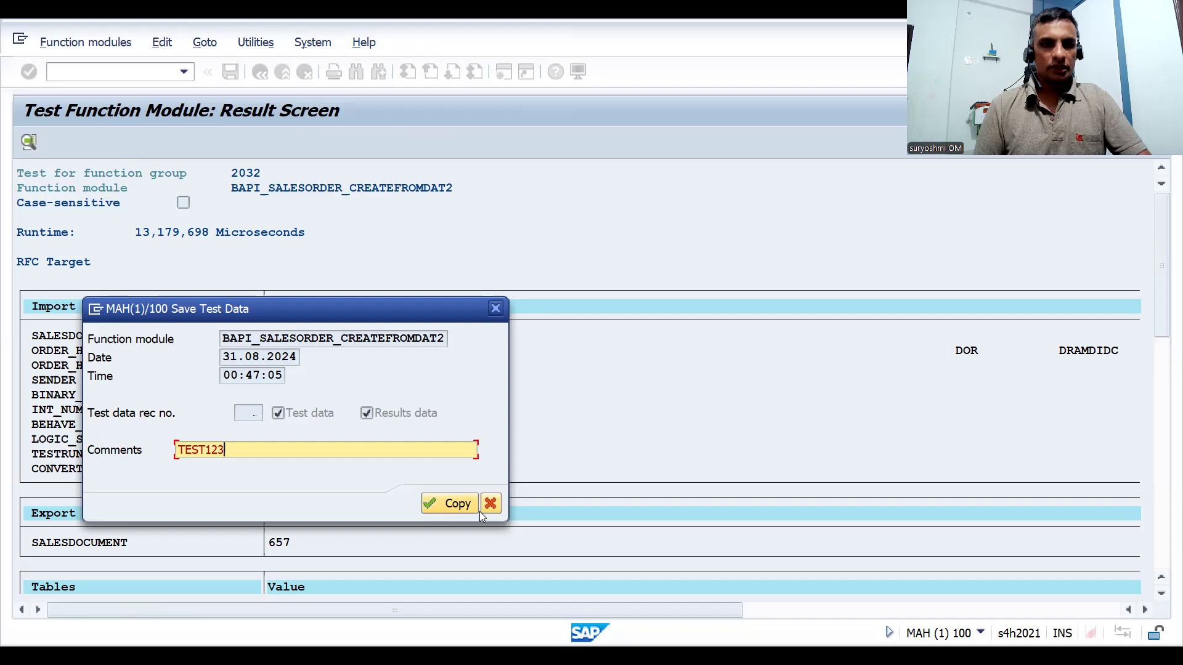
{"action": "left_click", "coordinate": [448, 503]}
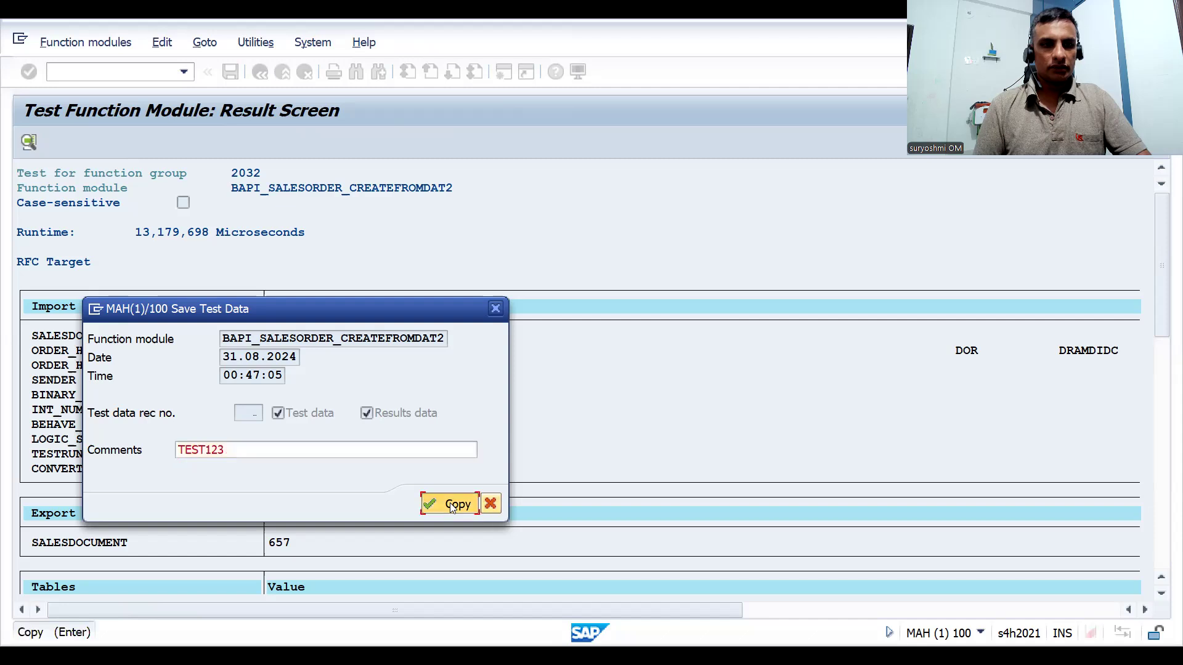
Step: Start transaction VA03, try to display the sales order returned by the test, and leave the transaction
{"action": "left_click", "coordinate": [106, 73]}
{"action": "type", "text": "/NVA03"}
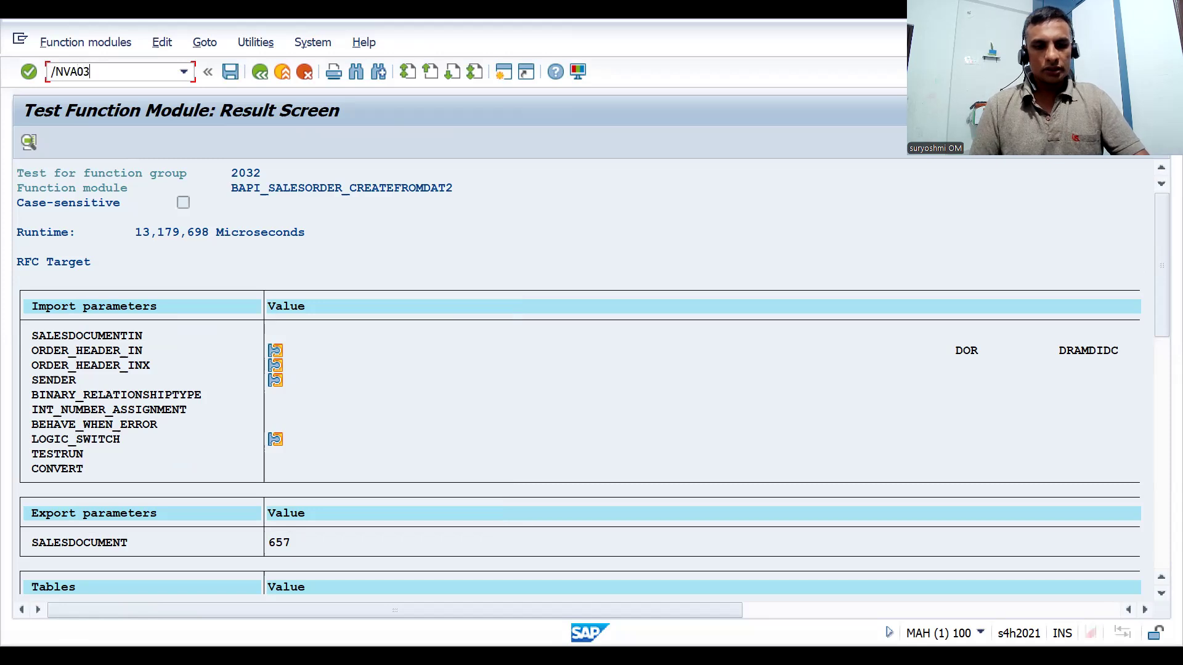
{"action": "key", "text": "Return"}
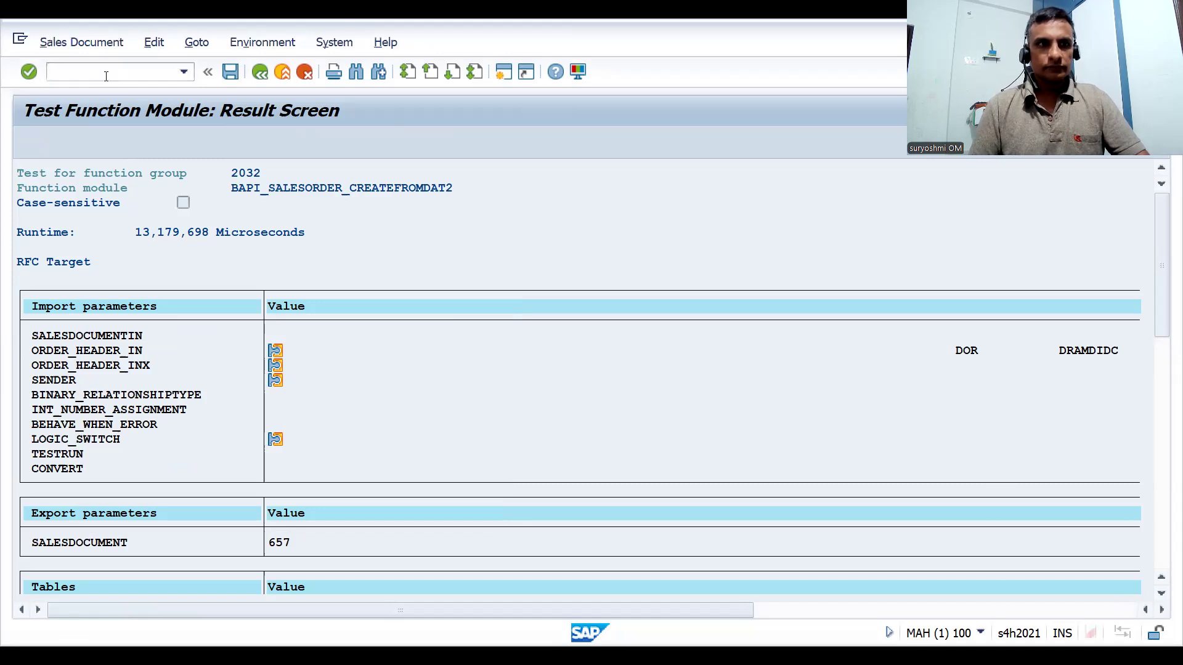
{"action": "key", "text": "Return"}
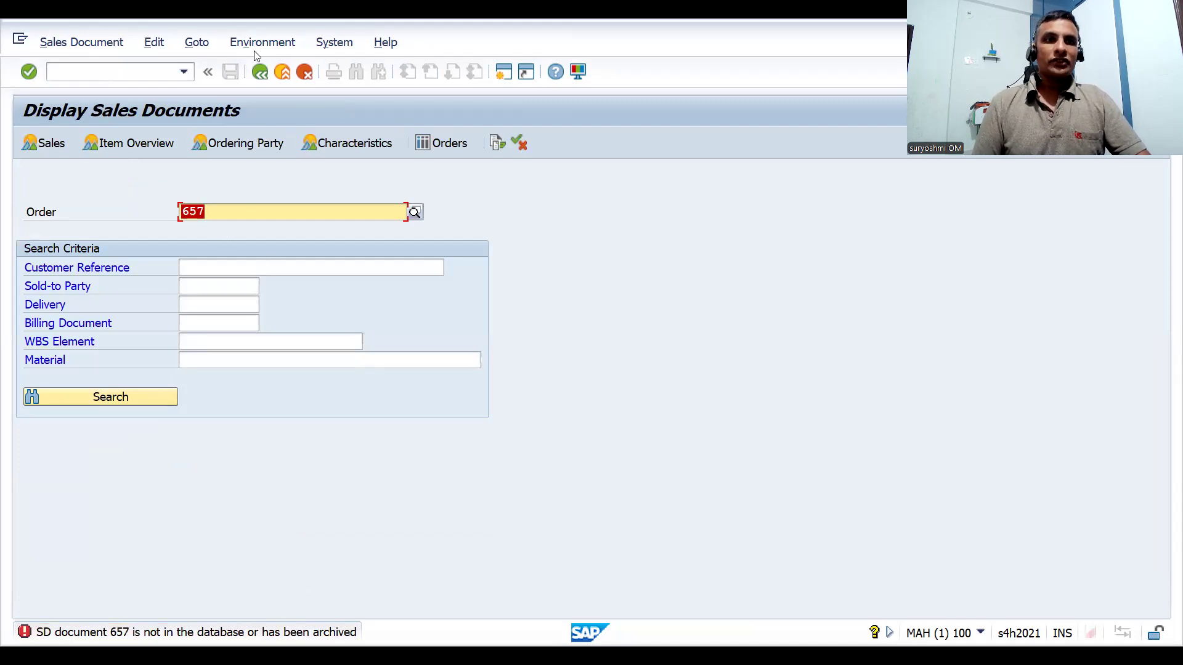
{"action": "left_click", "coordinate": [259, 72]}
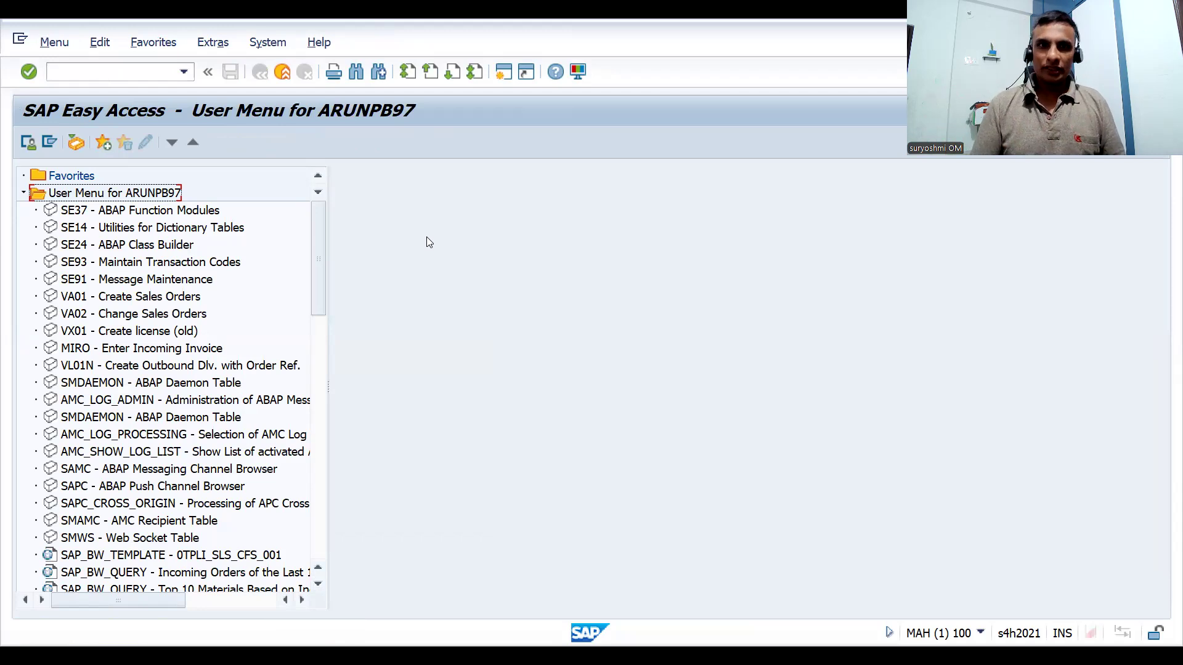
Step: Switch to the presentation slide titled 3 POPULAR WAYS TO SEARCH
{"action": "left_click", "coordinate": [386, 21]}
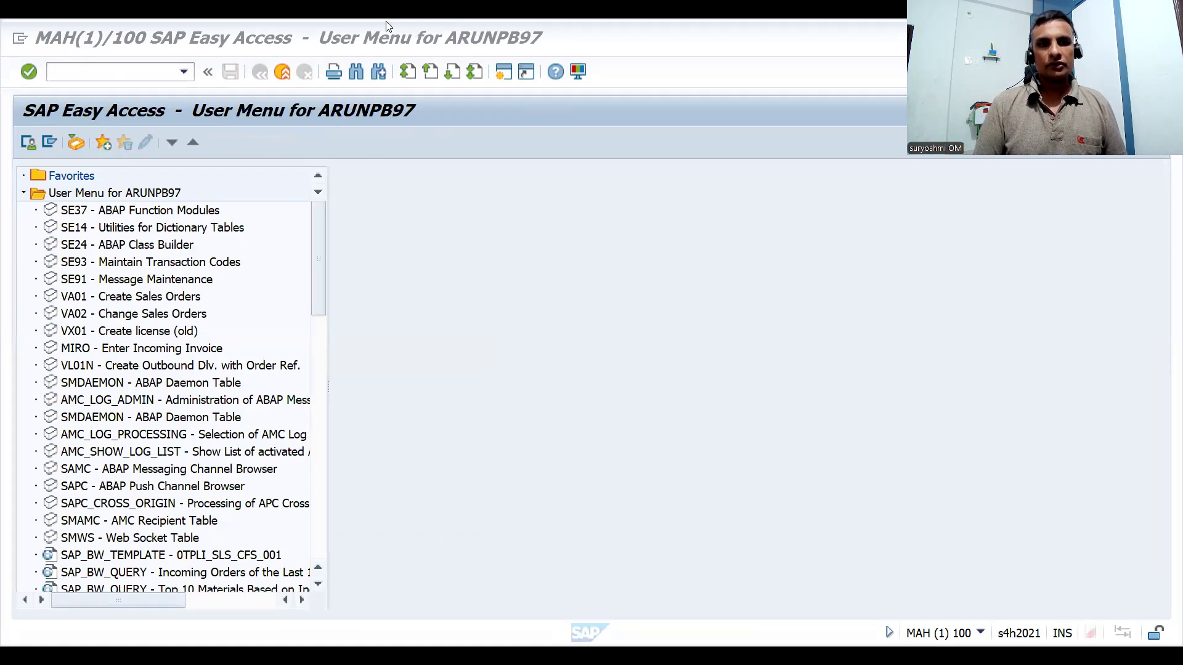
{"action": "double_click", "coordinate": [574, 292]}
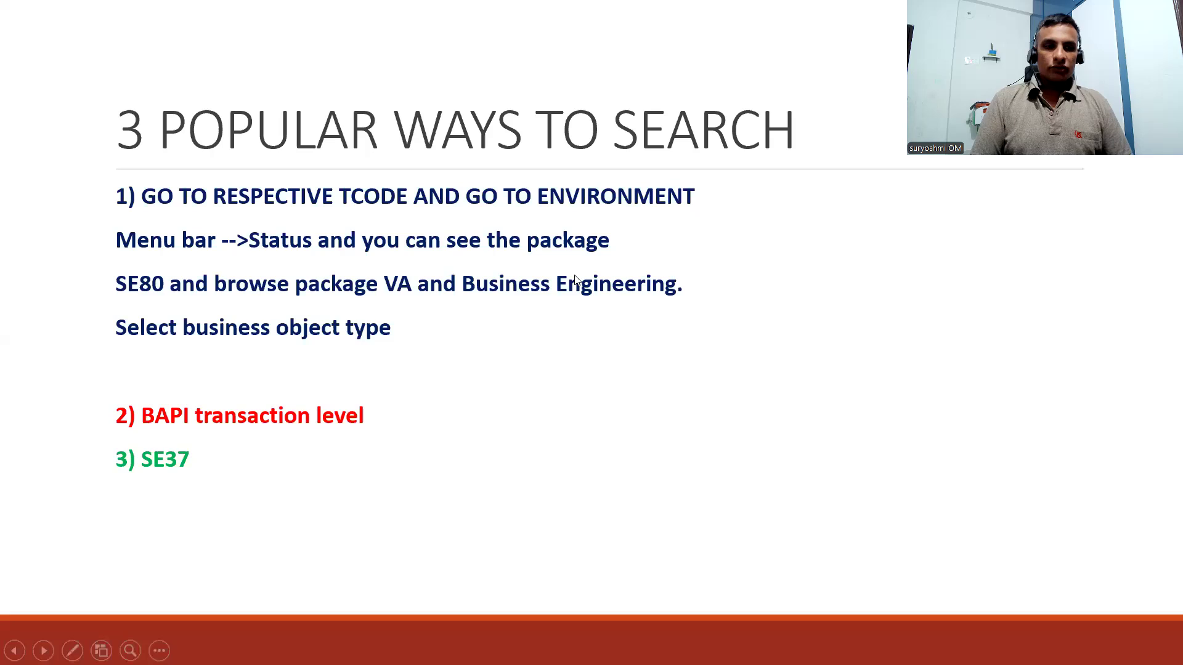